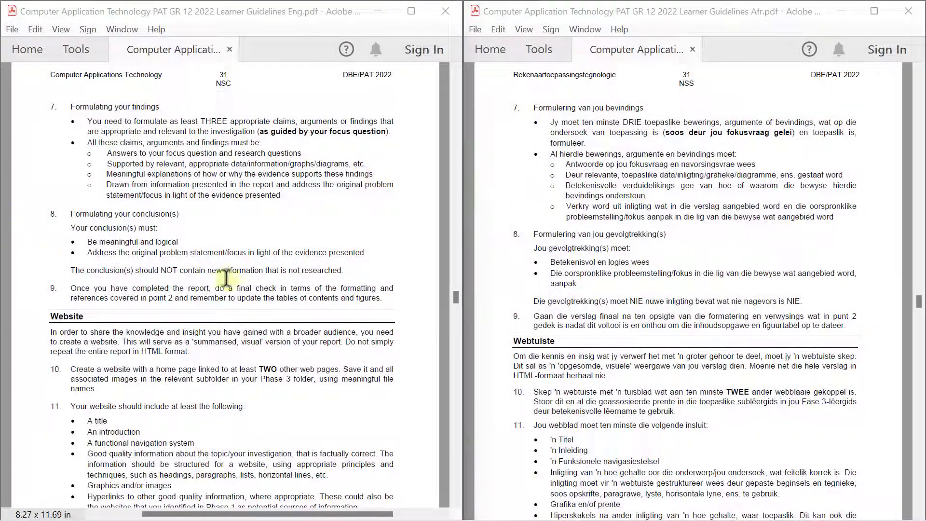
# Review point 9's final-check instruction about tables of contents and figures in the guidelines
pyautogui.moveTo(234, 289); pyautogui.dragTo(183, 294)
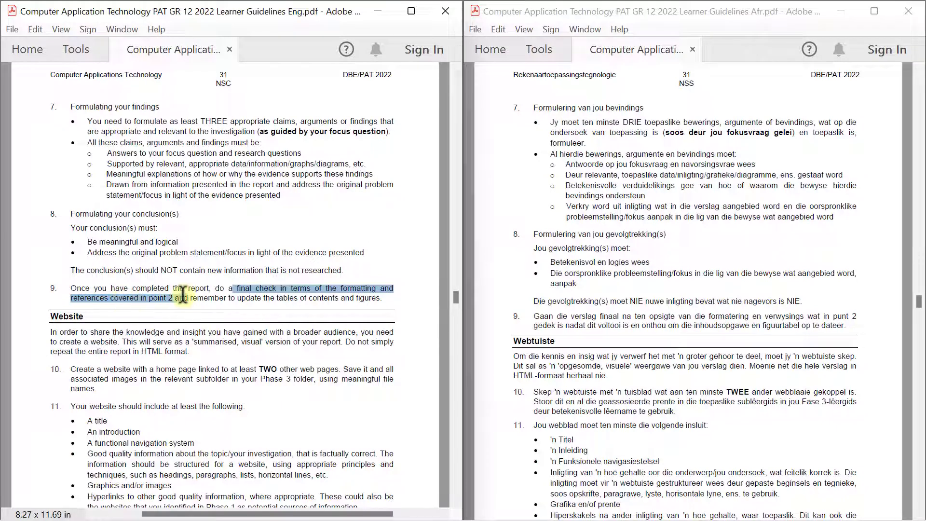
pyautogui.click(209, 298)
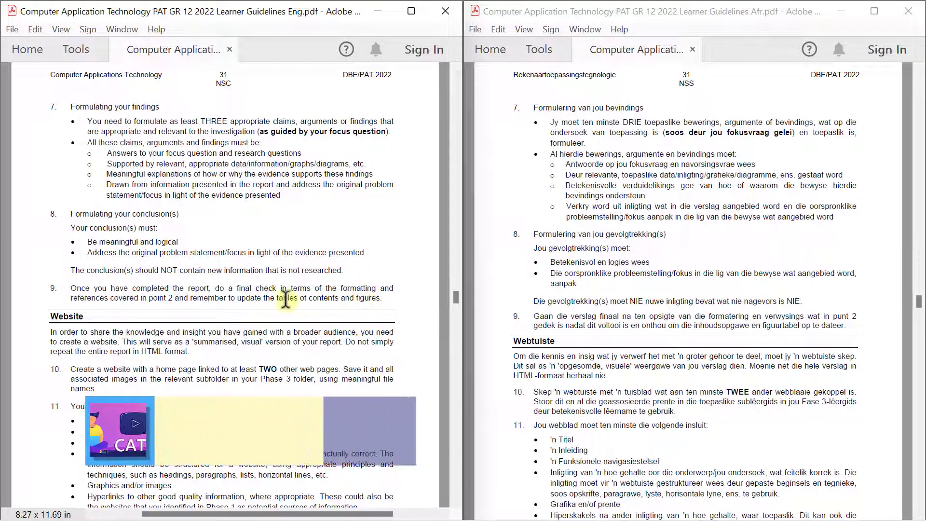
pyautogui.moveTo(278, 298); pyautogui.dragTo(386, 299)
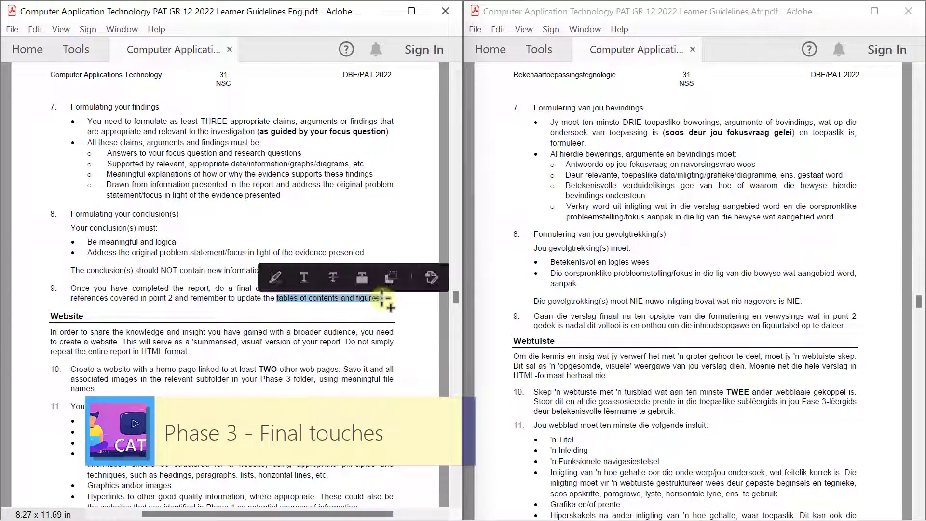
pyautogui.click(362, 305)
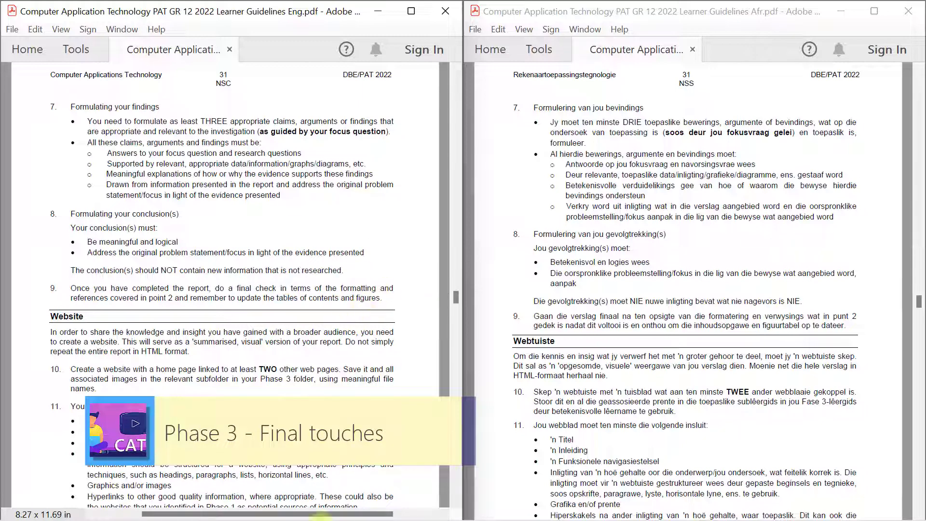
# Review the rubric's unticked navigation, cross-reference and external hyperlink criteria in cells C30–C33
pyautogui.moveTo(324, 518)
pyautogui.click(151, 504)
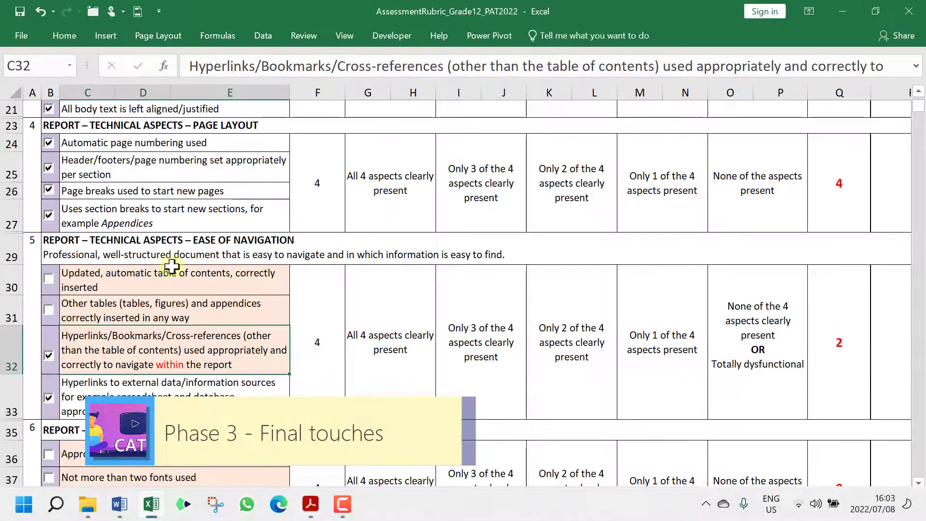
pyautogui.moveTo(155, 282); pyautogui.dragTo(233, 315)
pyautogui.click(240, 347)
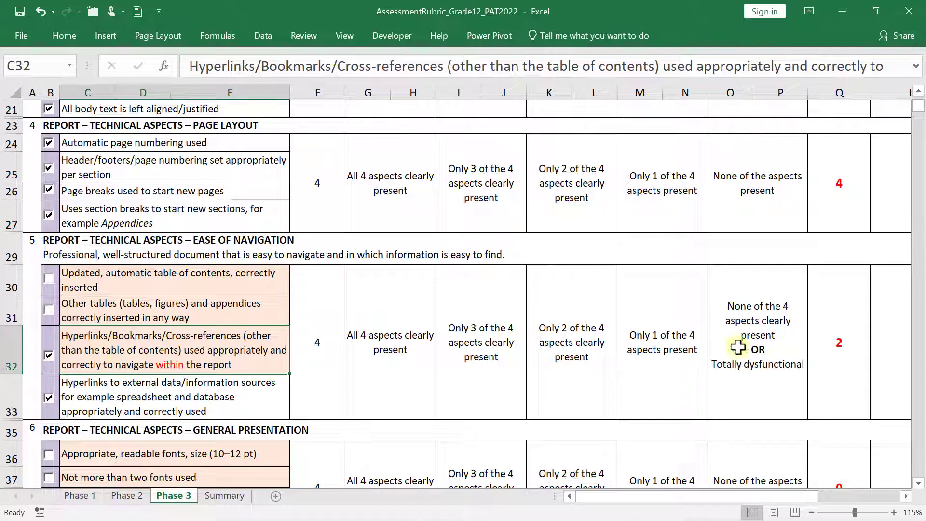
pyautogui.click(919, 483)
pyautogui.scroll(-6, 918, 483)
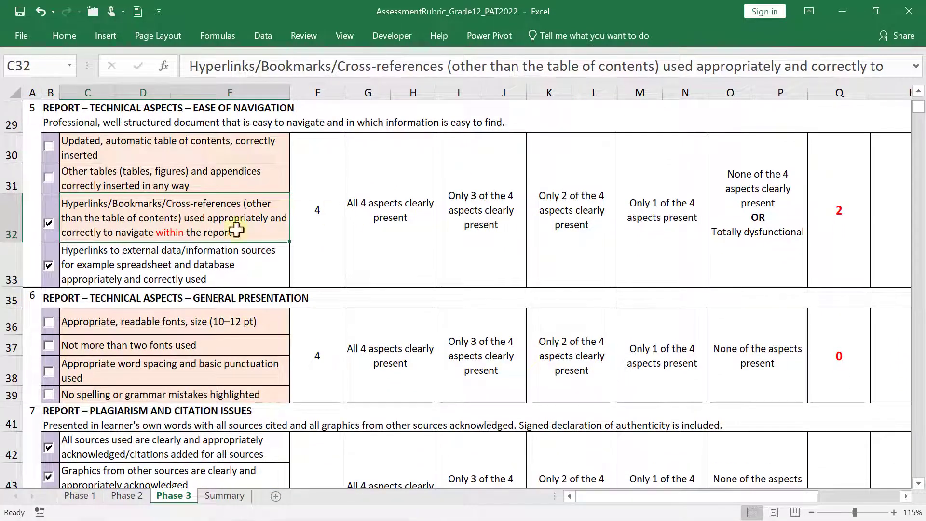
pyautogui.click(194, 258)
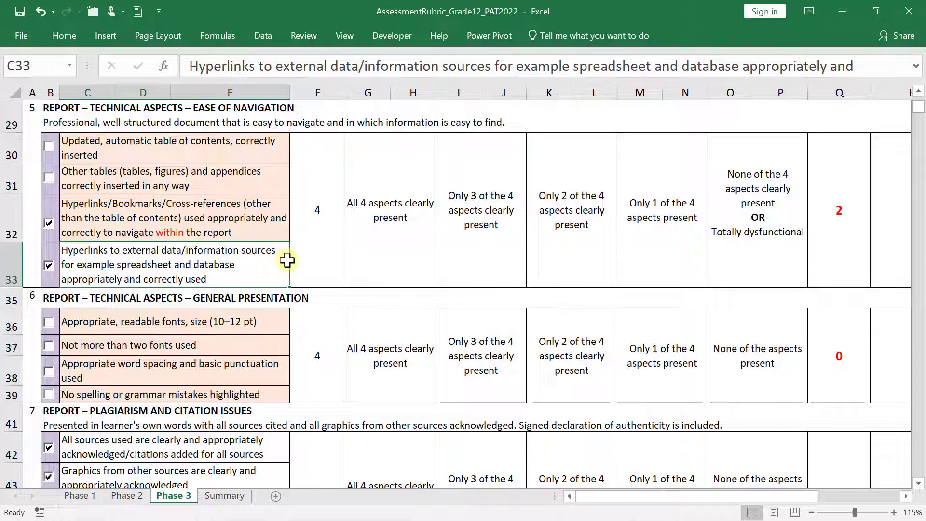
pyautogui.click(154, 212)
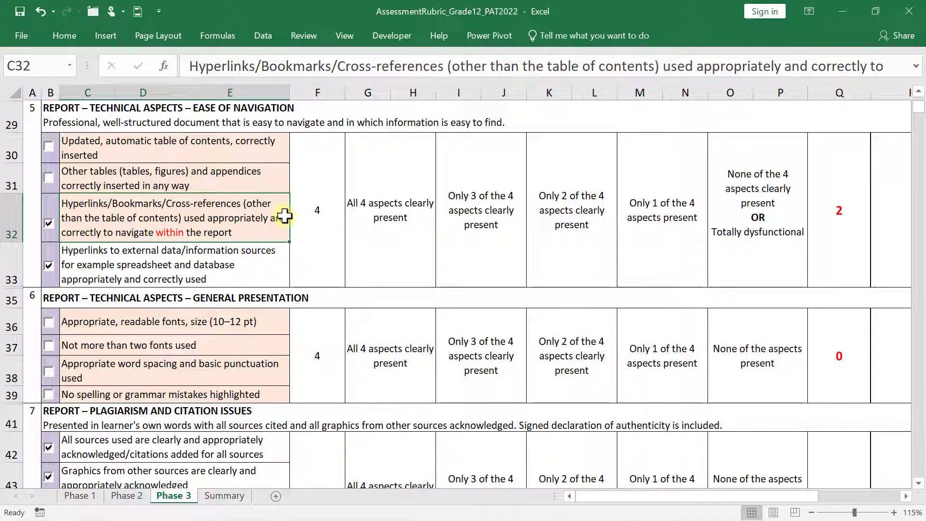
# Bring up the English and Afrikaans Word reports side by side
pyautogui.moveTo(340, 517)
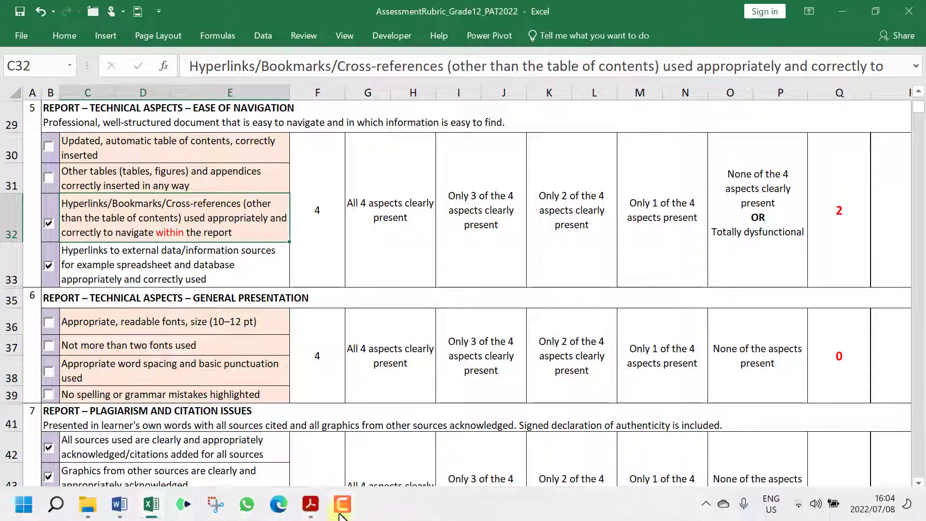
pyautogui.moveTo(121, 506)
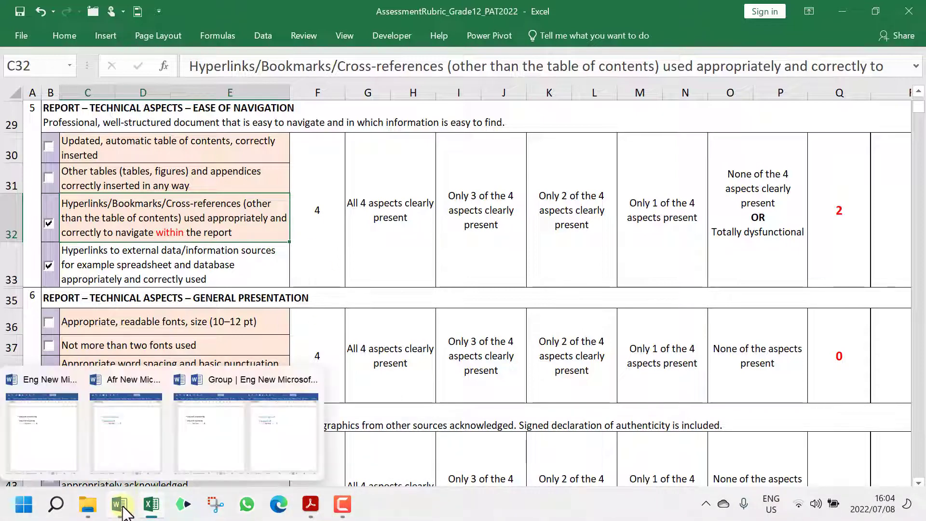
pyautogui.click(318, 433)
pyautogui.scroll(-15, 693, 303)
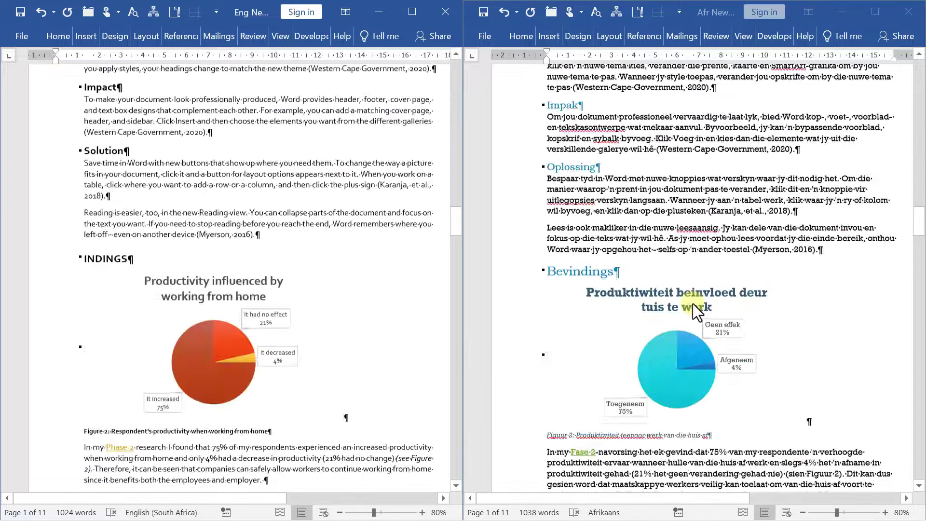
pyautogui.click(794, 319)
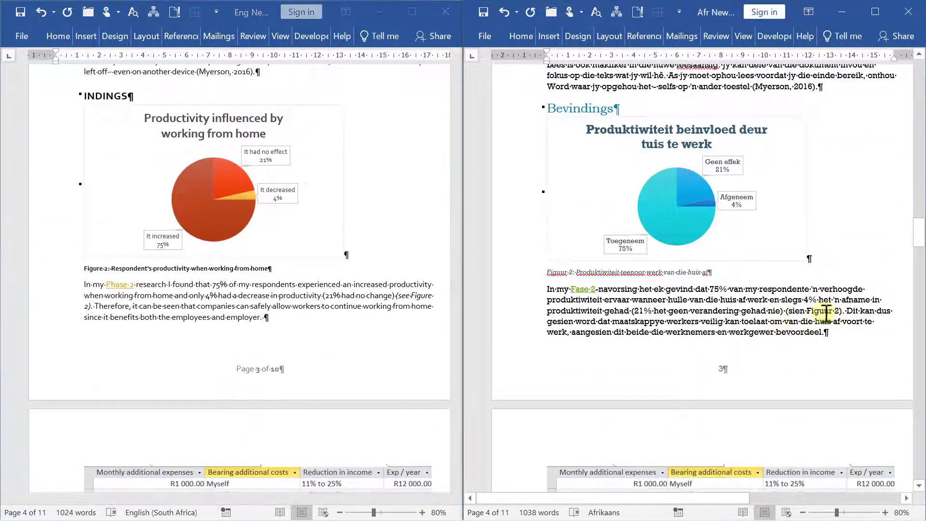
pyautogui.click(413, 293)
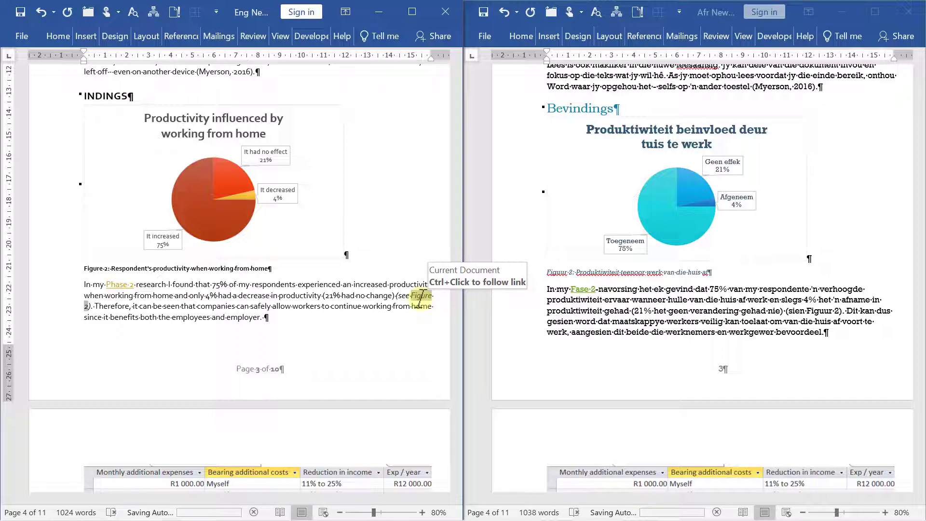
pyautogui.rightClick(421, 297)
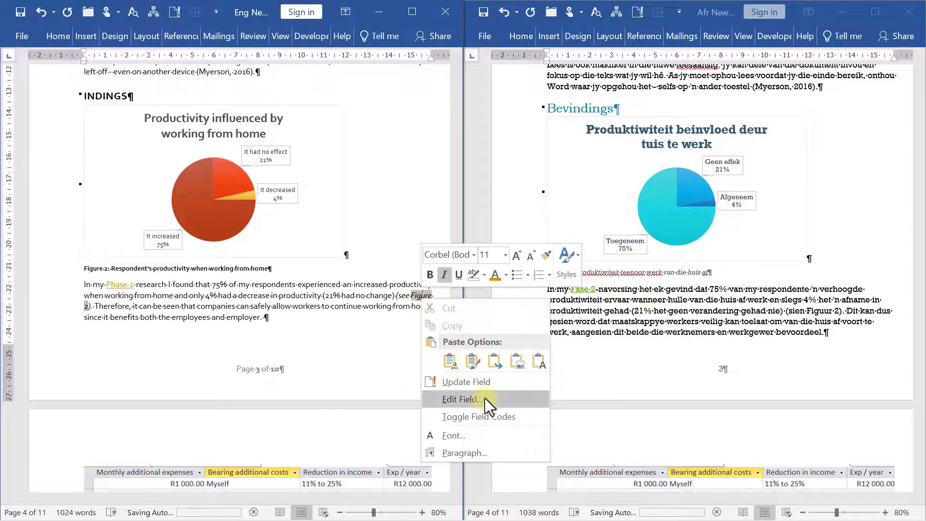
pyautogui.click(487, 416)
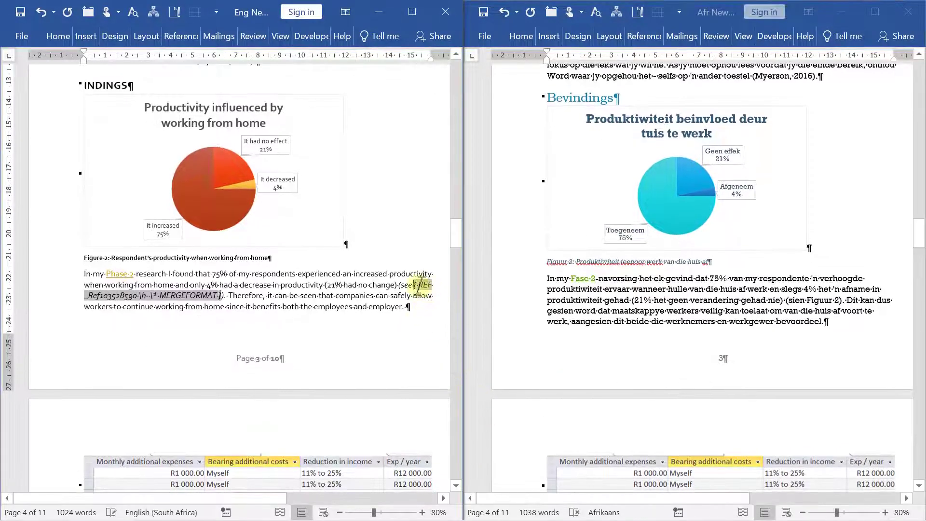
pyautogui.rightClick(423, 284)
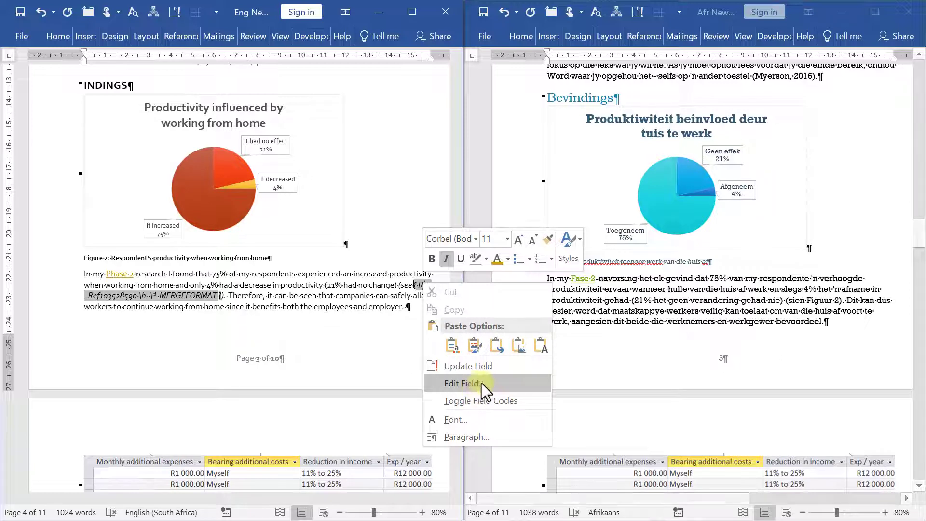
pyautogui.click(485, 400)
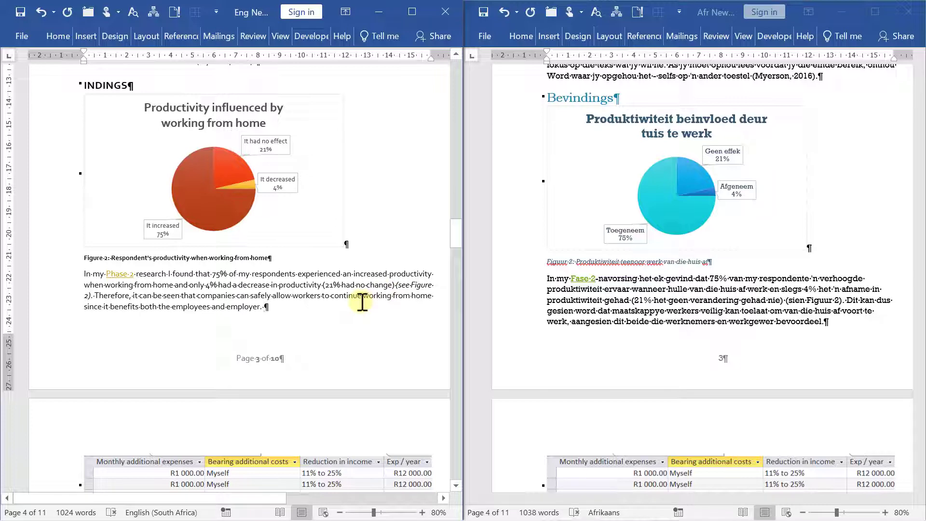
pyautogui.scroll(-3, 356, 316)
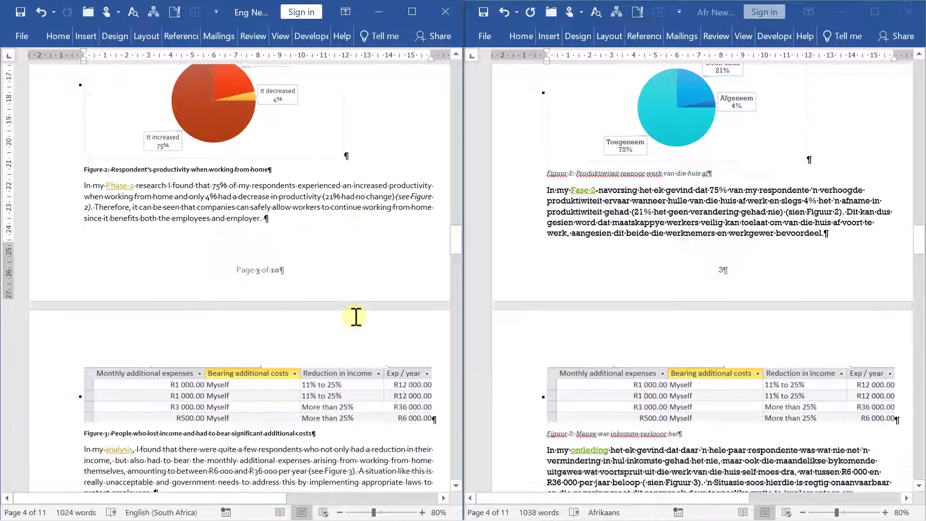
pyautogui.scroll(-12, 356, 317)
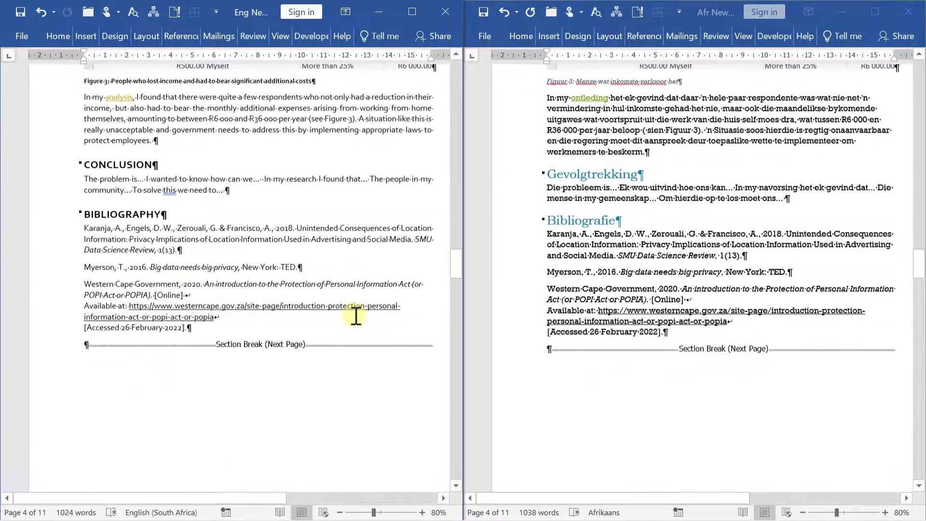
# Add 'Back to top' and 'Terug na bo' below the English and Afrikaans bibliographies
pyautogui.click(217, 316)
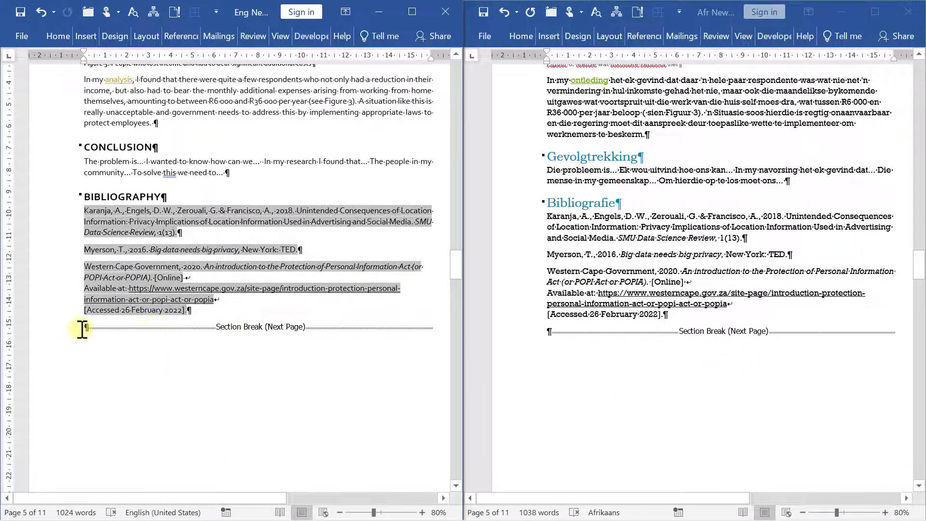
pyautogui.click(82, 328)
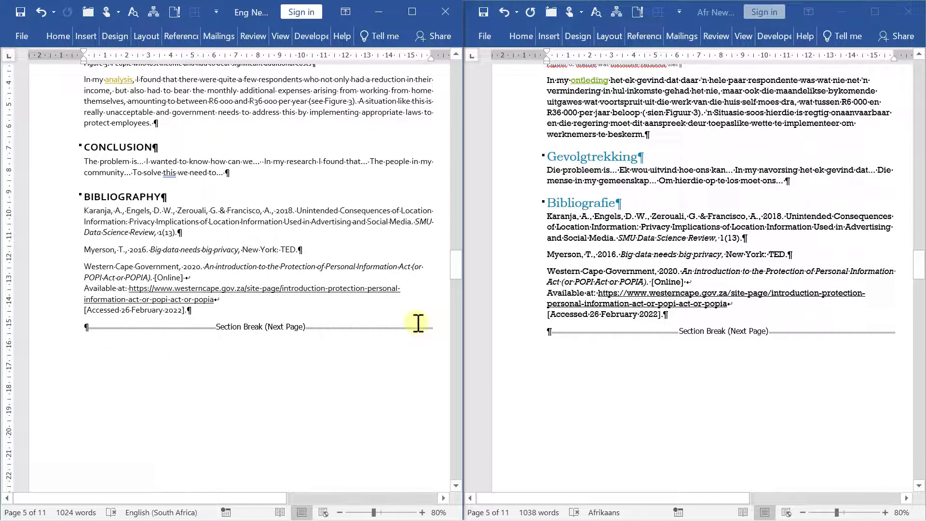
pyautogui.write('Back to top')
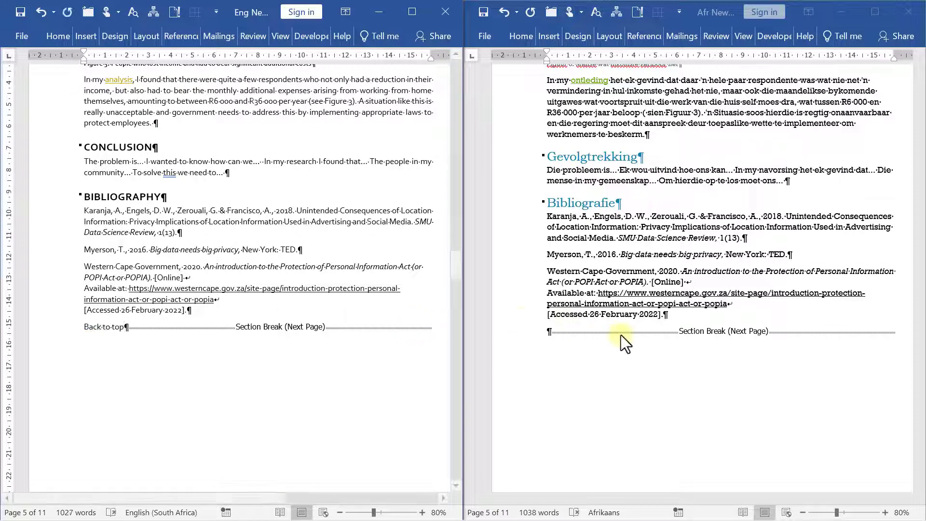
pyautogui.click(555, 333)
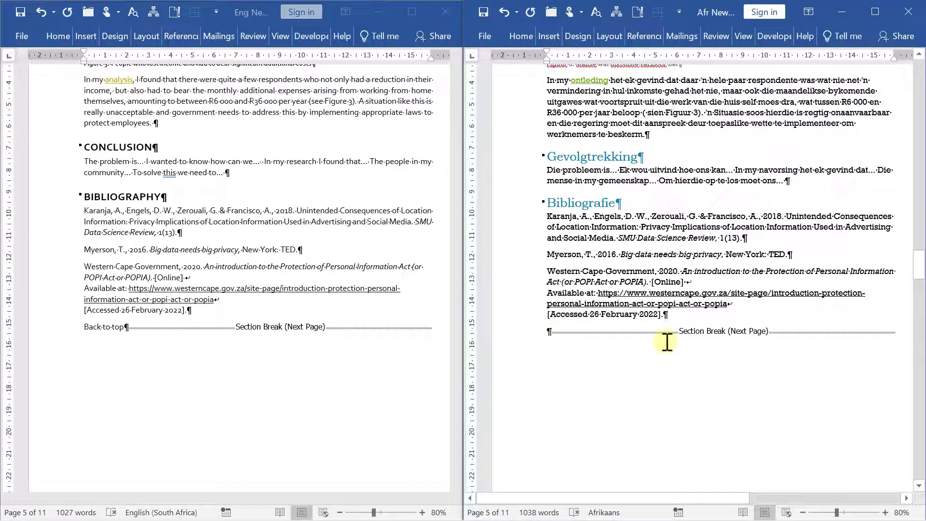
pyautogui.write('Terug na bo')
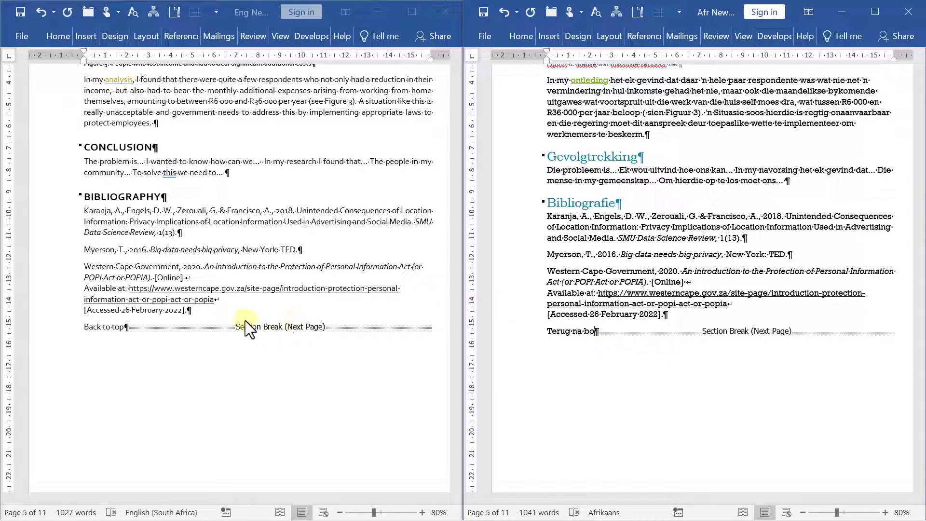
# Hyperlink the English 'Back to top' text to the top of the document
pyautogui.moveTo(82, 329); pyautogui.dragTo(121, 330)
pyautogui.rightClick(114, 330)
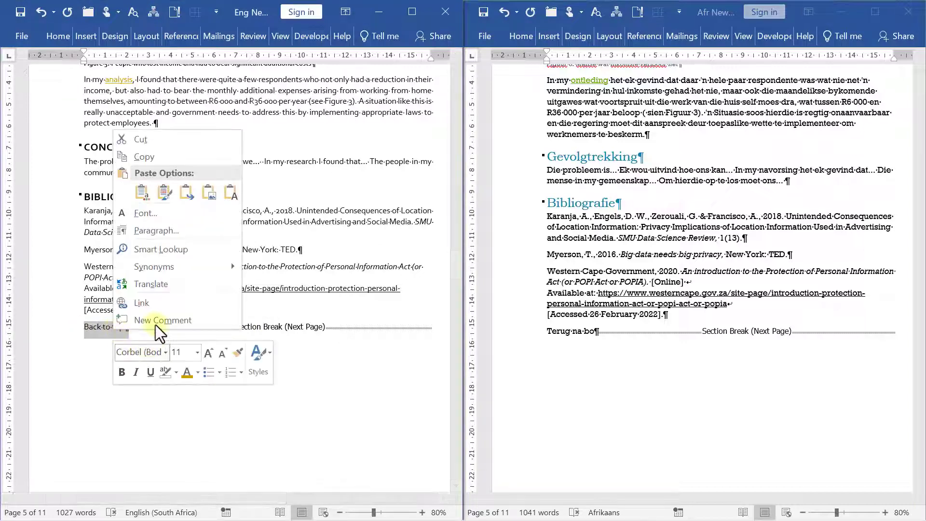
pyautogui.click(156, 315)
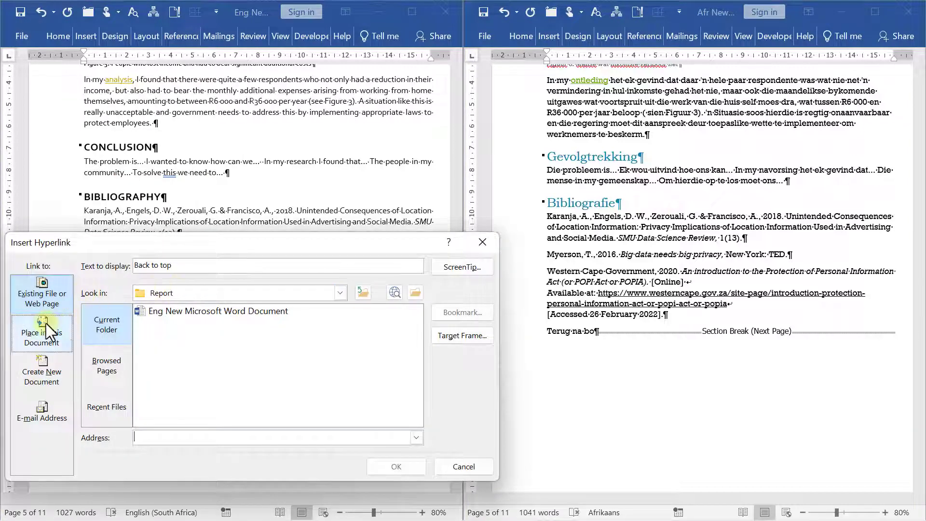
pyautogui.click(45, 323)
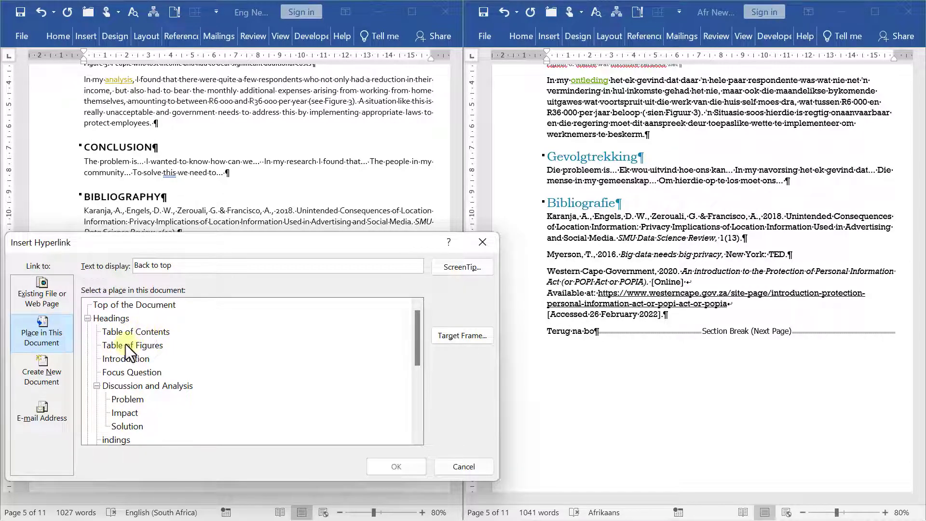
pyautogui.click(158, 306)
pyautogui.click(446, 467)
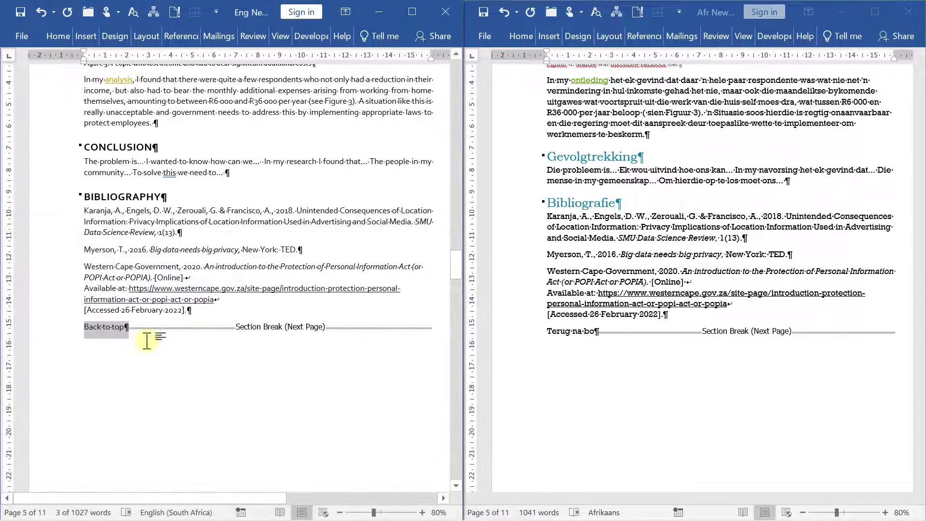
pyautogui.click(127, 330)
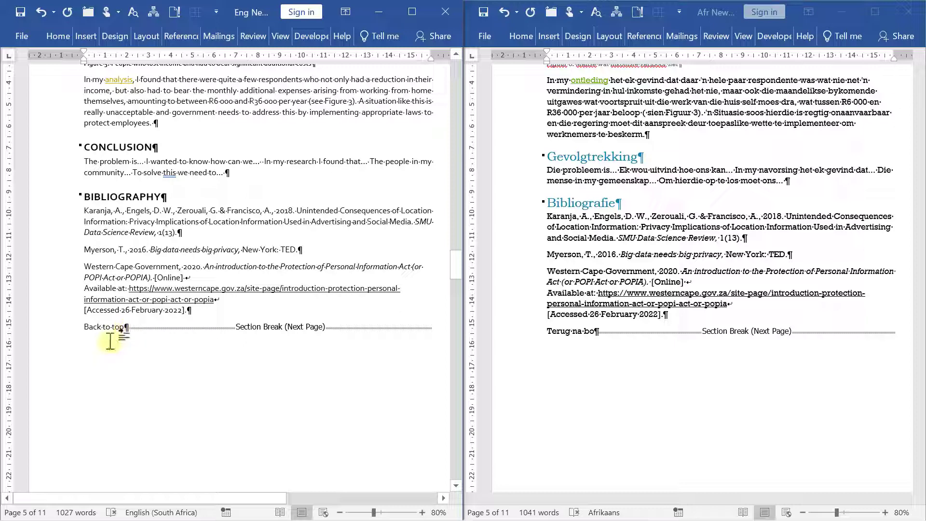
pyautogui.scroll(-3, 114, 396)
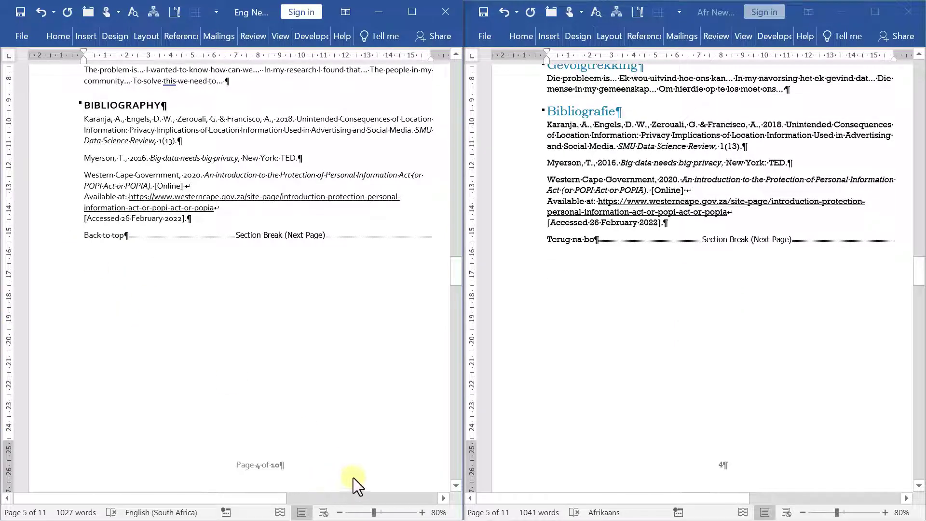
pyautogui.click(161, 209)
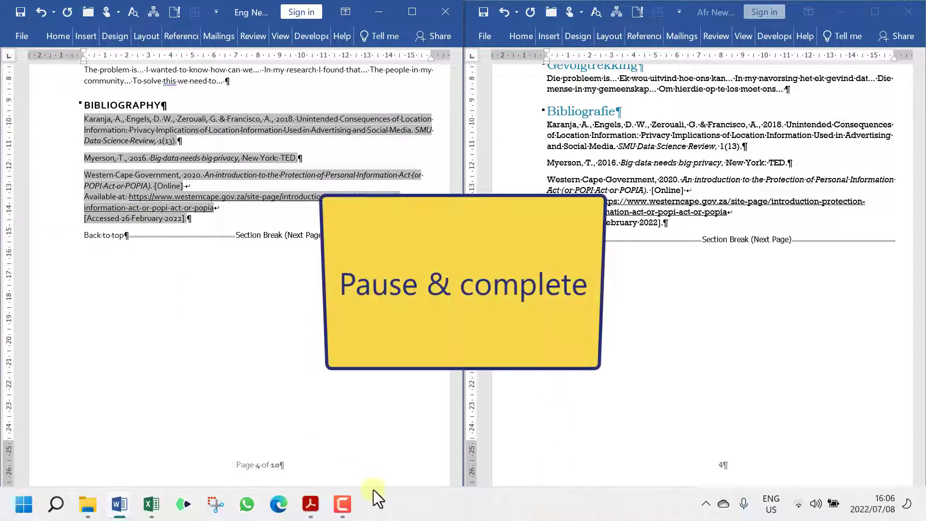
# Tick the readable-fonts and not-more-than-two-fonts criteria, raising General Presentation to 2
pyautogui.click(151, 503)
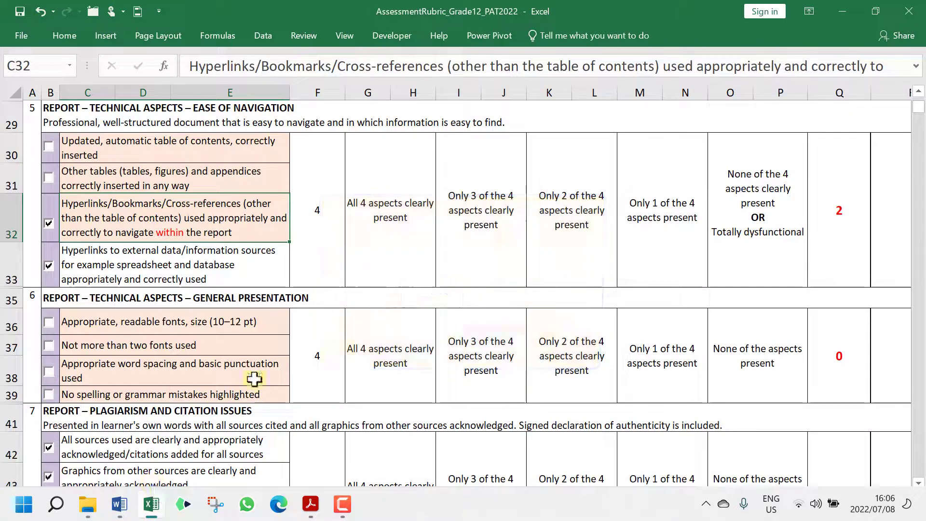
pyautogui.click(332, 355)
pyautogui.click(207, 211)
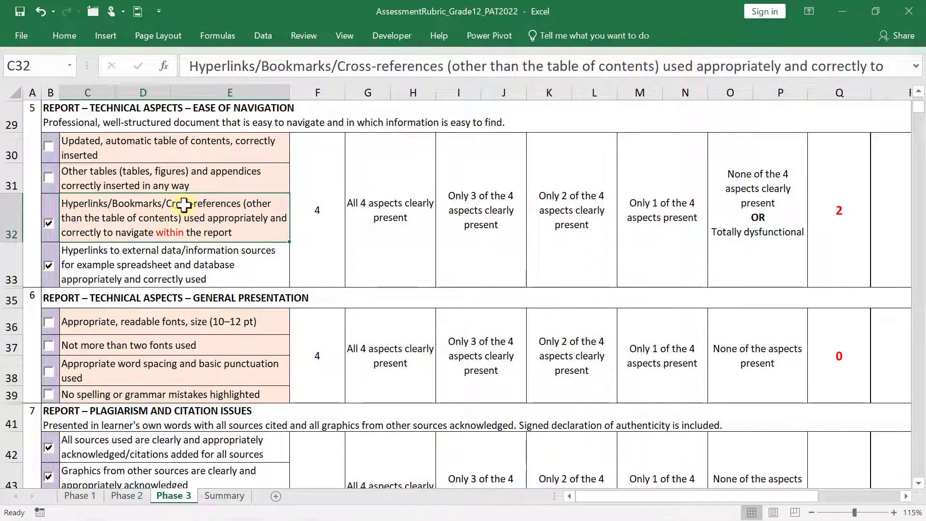
pyautogui.click(194, 309)
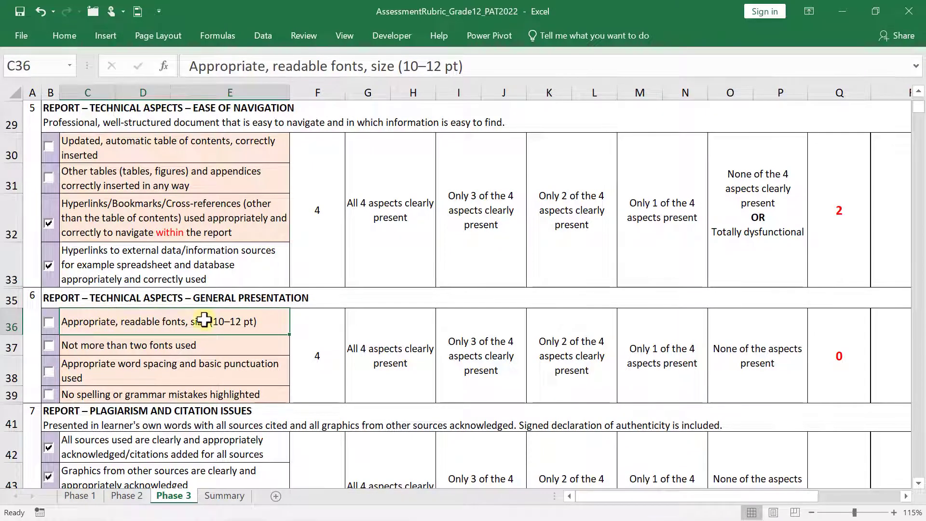
pyautogui.click(51, 326)
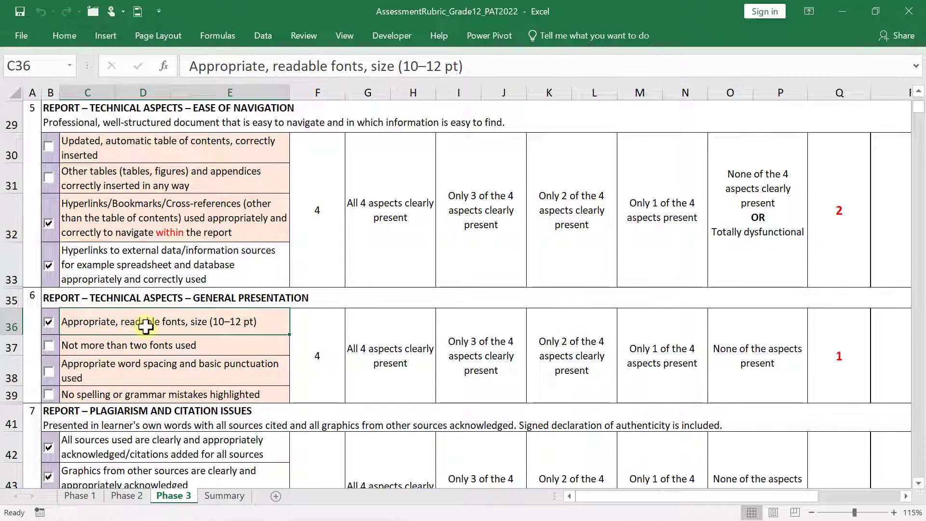
pyautogui.click(121, 343)
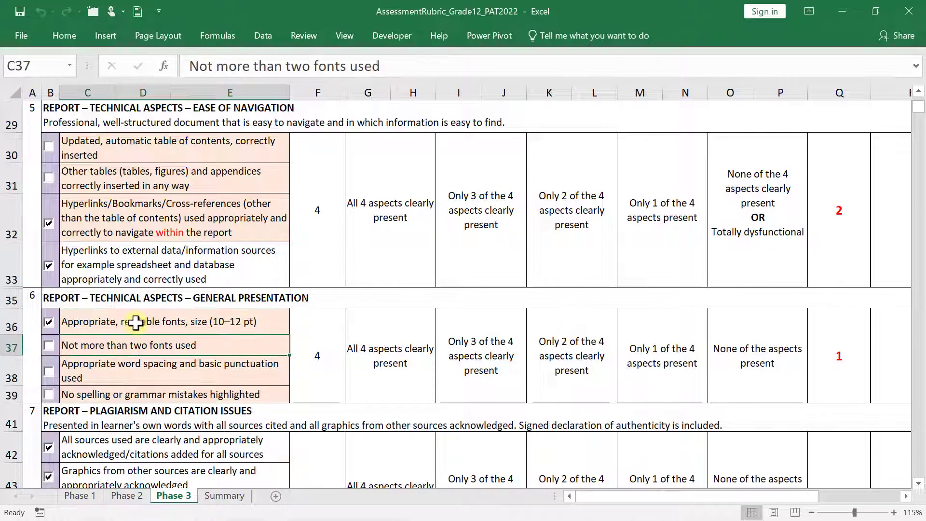
pyautogui.click(49, 346)
pyautogui.moveTo(70, 322); pyautogui.dragTo(86, 338)
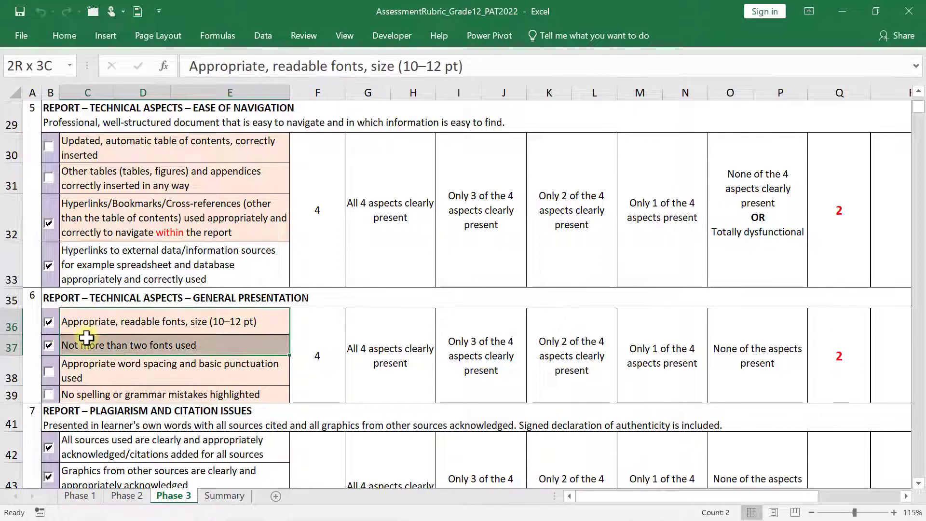
# Review the word spacing and punctuation and spelling and grammar criteria
pyautogui.click(129, 365)
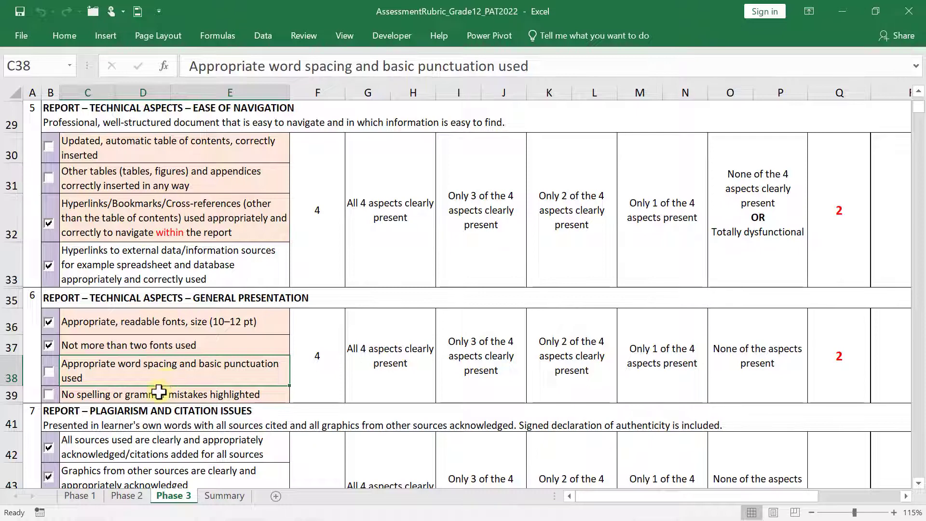
pyautogui.click(161, 395)
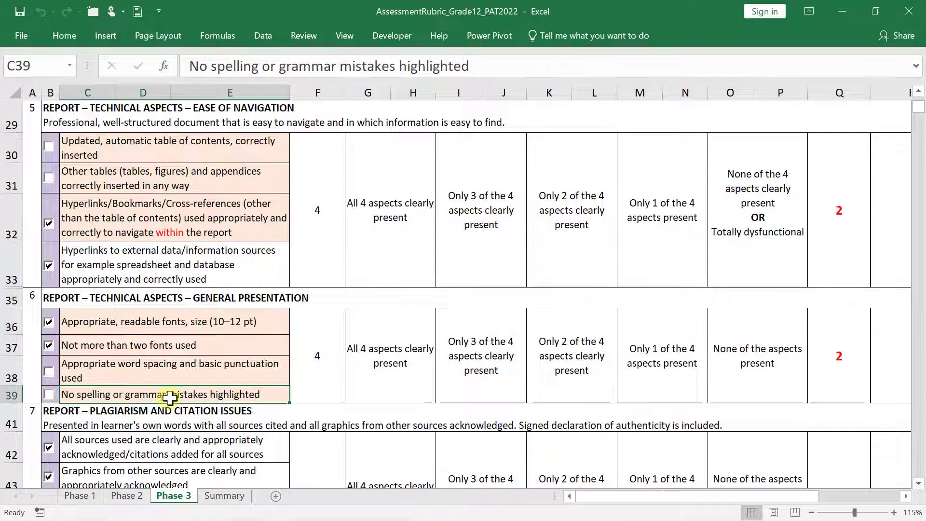
pyautogui.click(159, 374)
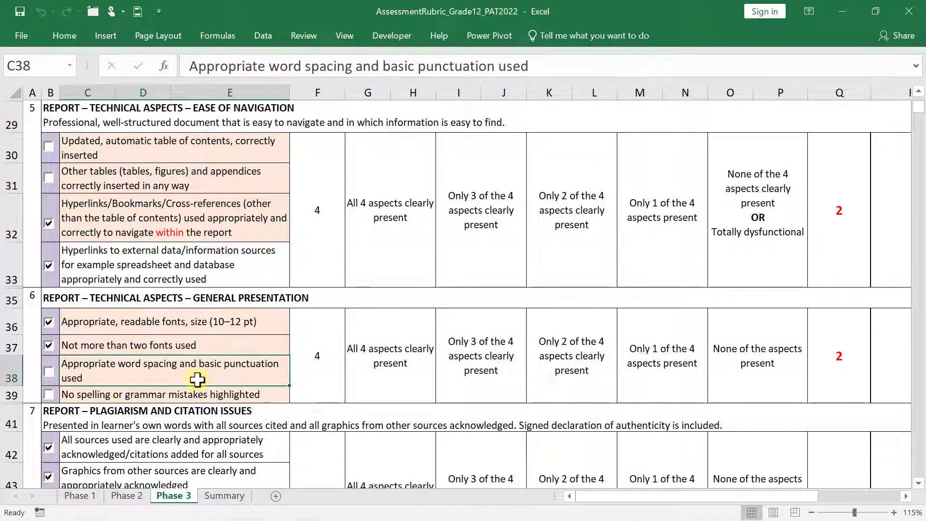
pyautogui.click(92, 394)
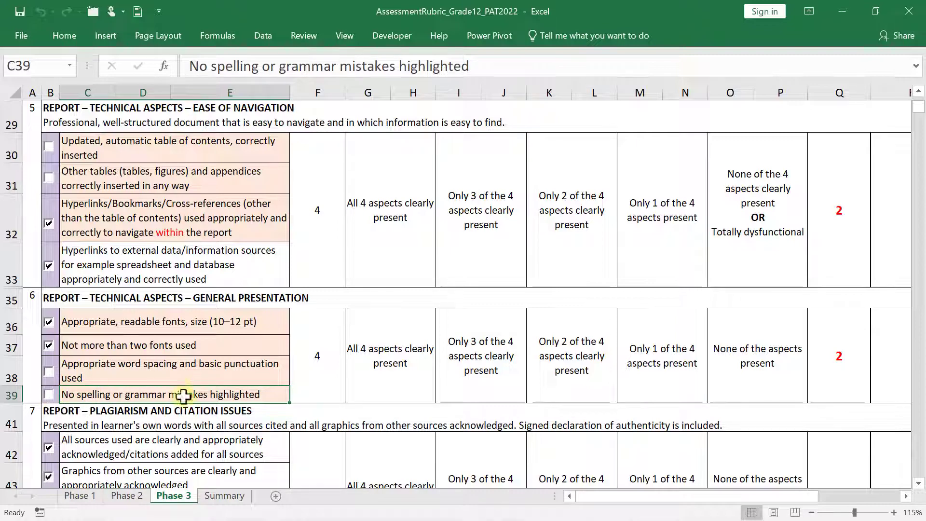
# Set the whole English report to English (South Africa) with proofing enabled, and maximize it
pyautogui.moveTo(227, 515)
pyautogui.moveTo(119, 504)
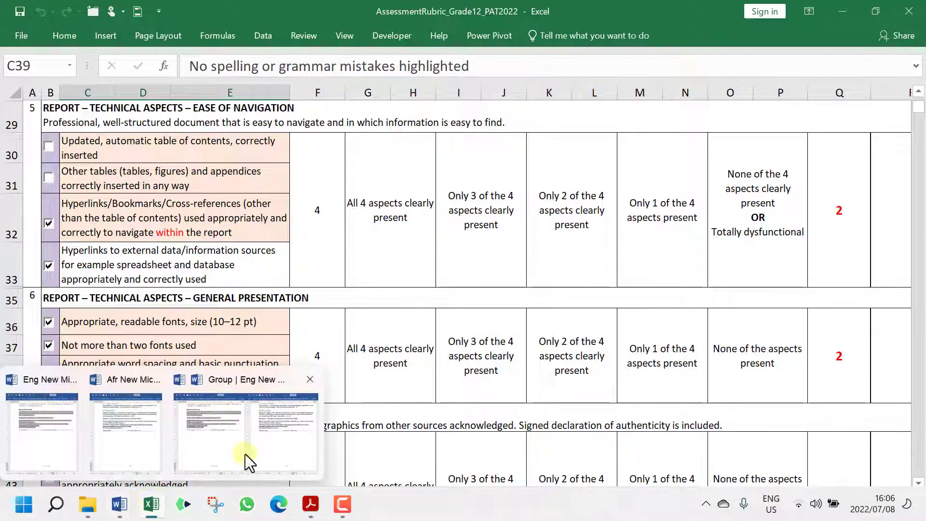
pyautogui.click(244, 458)
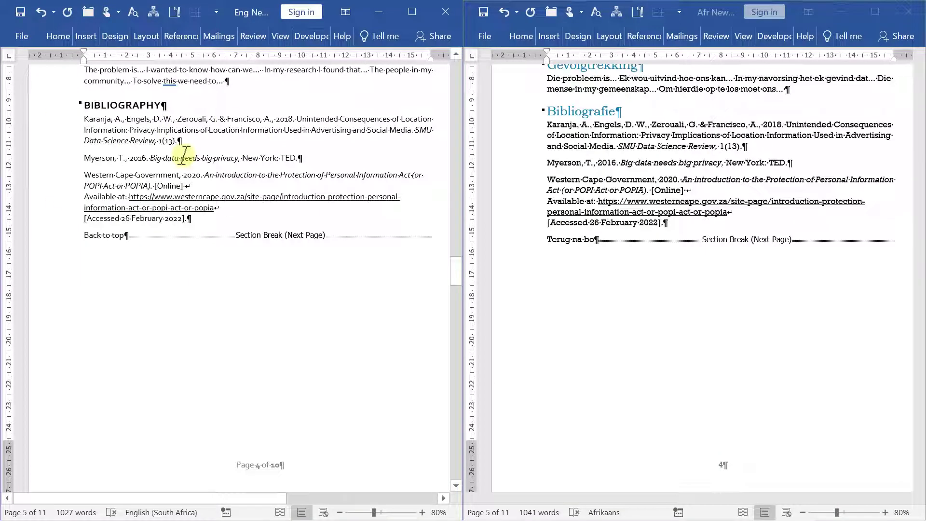
pyautogui.hotkey('ctrl', 'a')
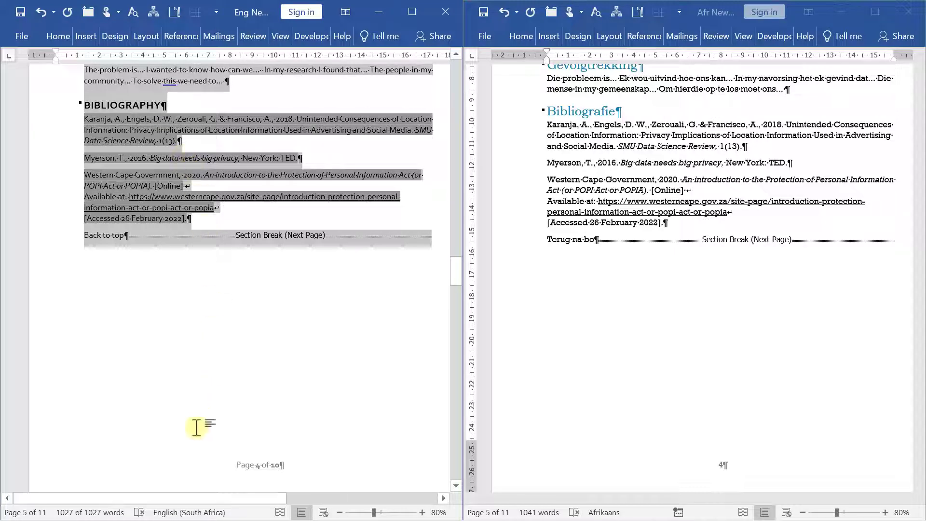
pyautogui.click(186, 511)
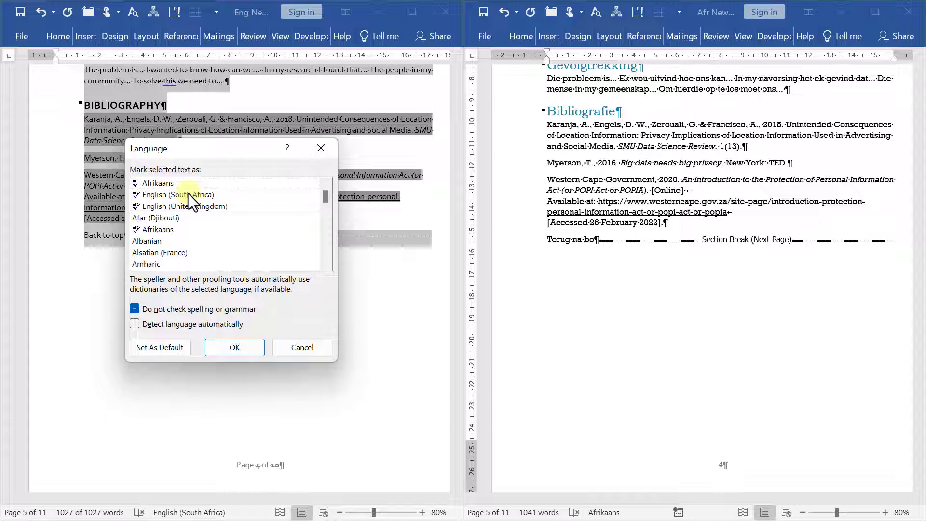
pyautogui.click(175, 195)
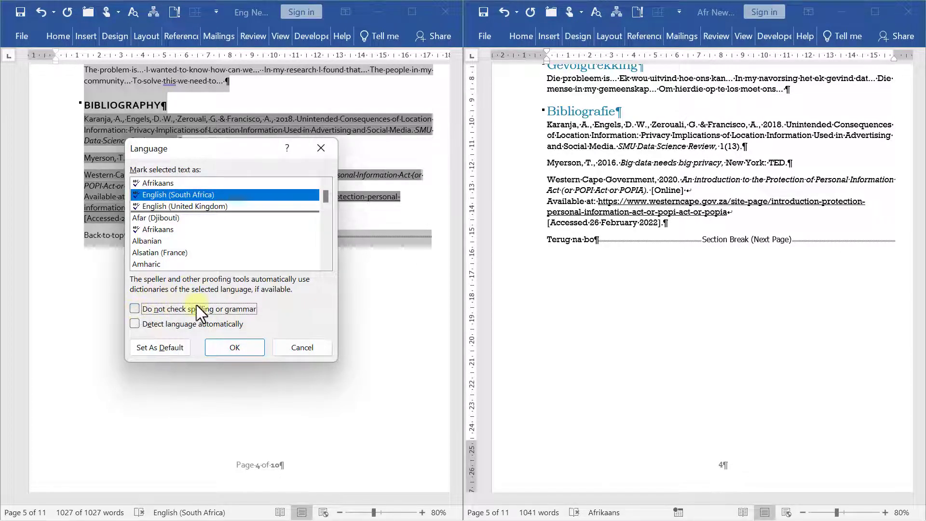
pyautogui.click(236, 348)
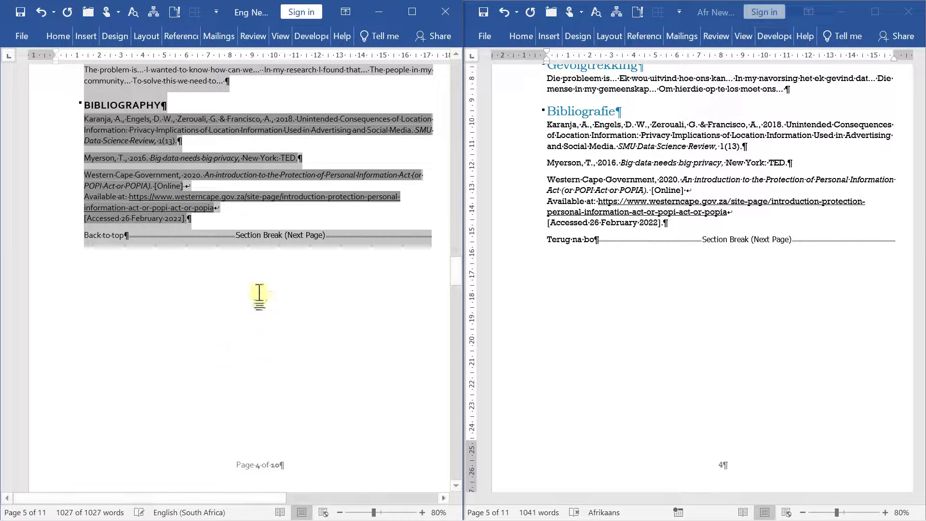
pyautogui.click(133, 236)
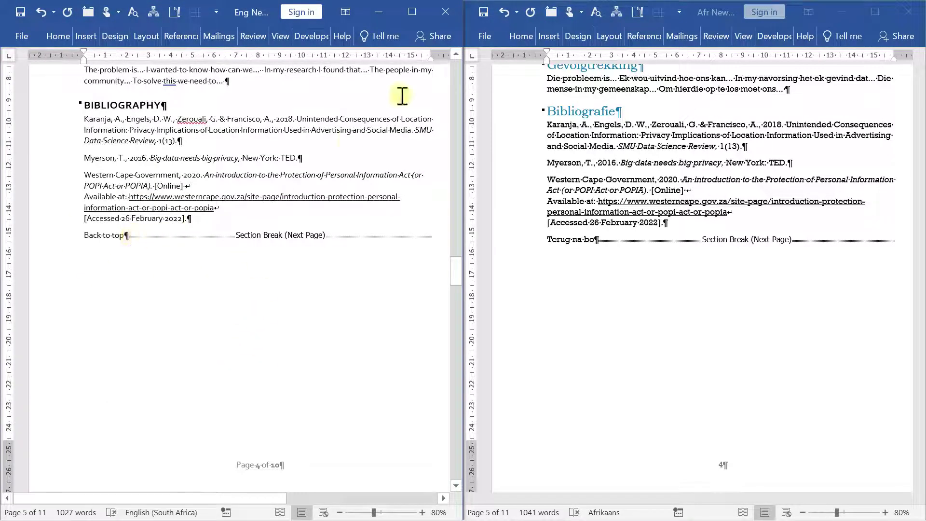
pyautogui.click(413, 12)
pyautogui.click(354, 39)
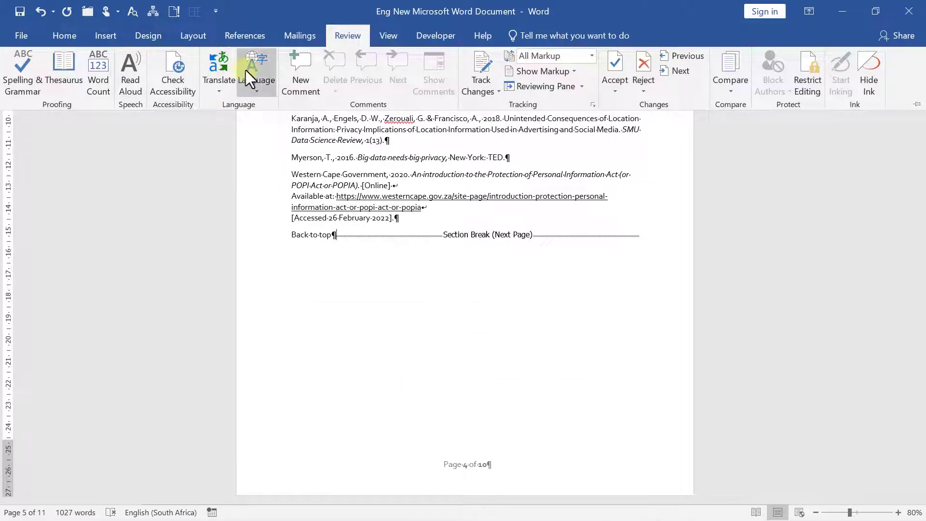
# Run Spelling & Grammar on the English report, which flags a missing comma after 'To solve this'
pyautogui.click(29, 72)
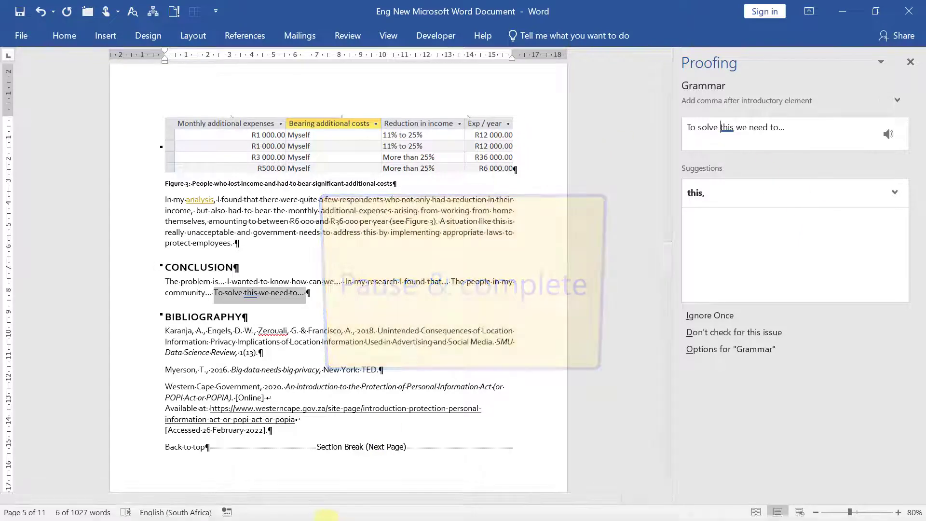
# Mark the entire Afrikaans report as Afrikaans with spelling and grammar checking turned on
pyautogui.moveTo(200, 513)
pyautogui.click(119, 504)
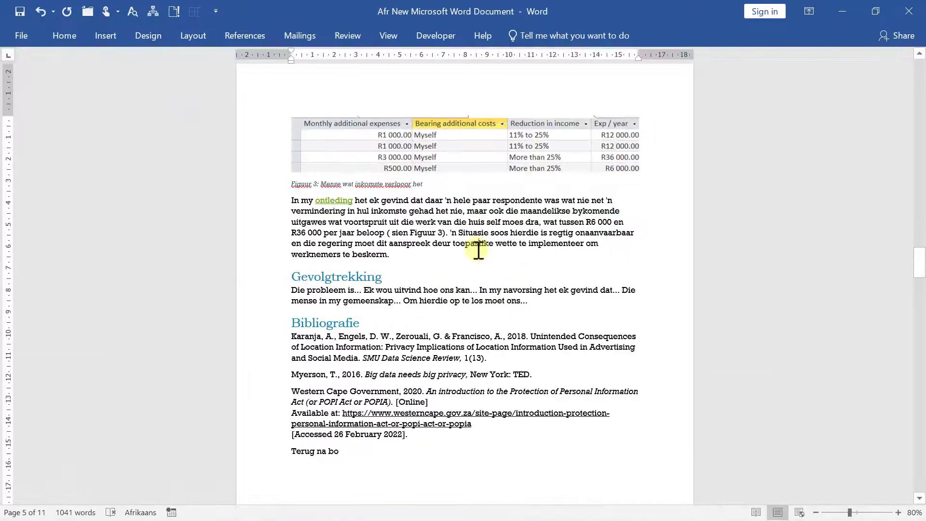
pyautogui.hotkey('ctrl', 'a')
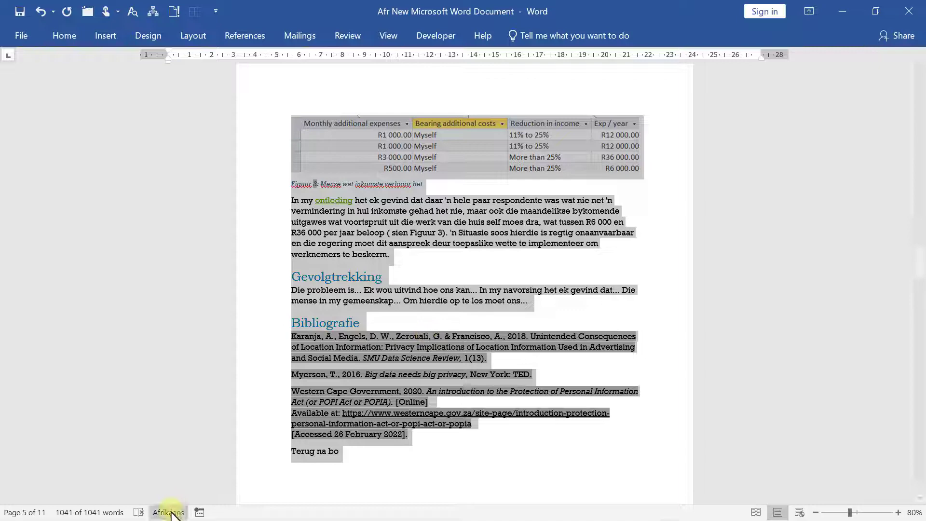
pyautogui.click(169, 512)
pyautogui.click(380, 311)
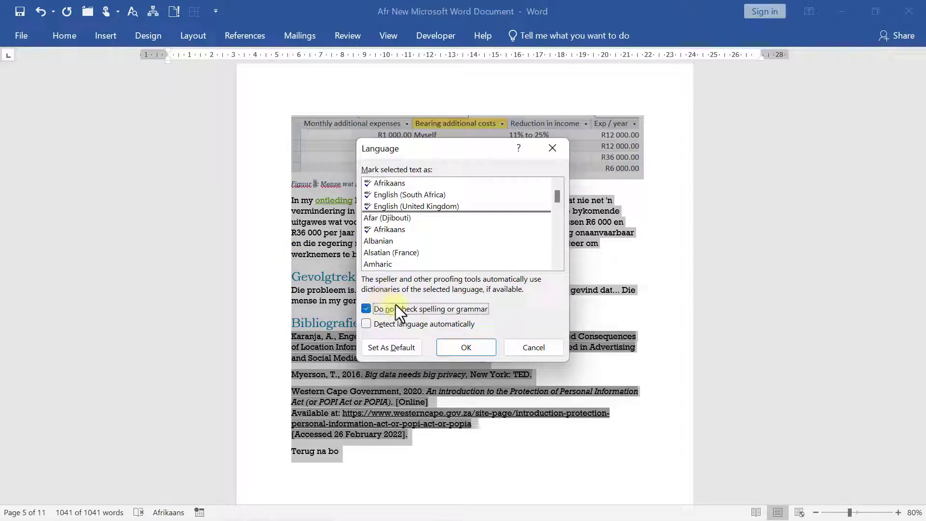
pyautogui.click(395, 186)
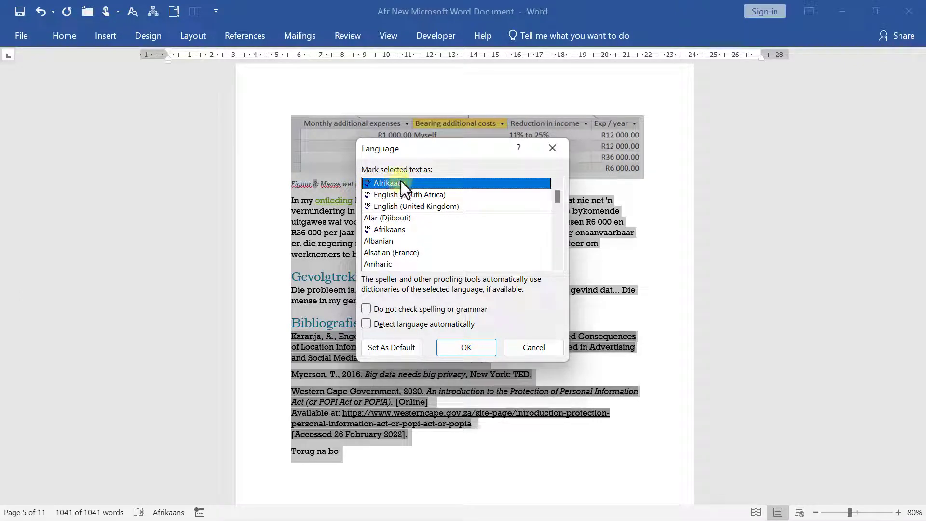
pyautogui.click(466, 348)
# Correct 'verlooor' to 'verloor' in the Afrikaans Figure 3 caption
pyautogui.scroll(1, 417, 276)
pyautogui.scroll(1, 416, 276)
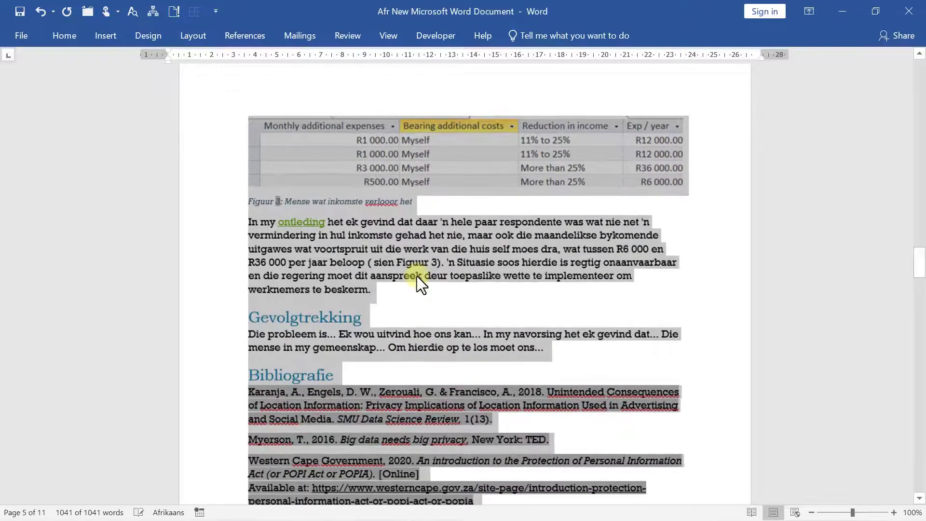
pyautogui.click(395, 201)
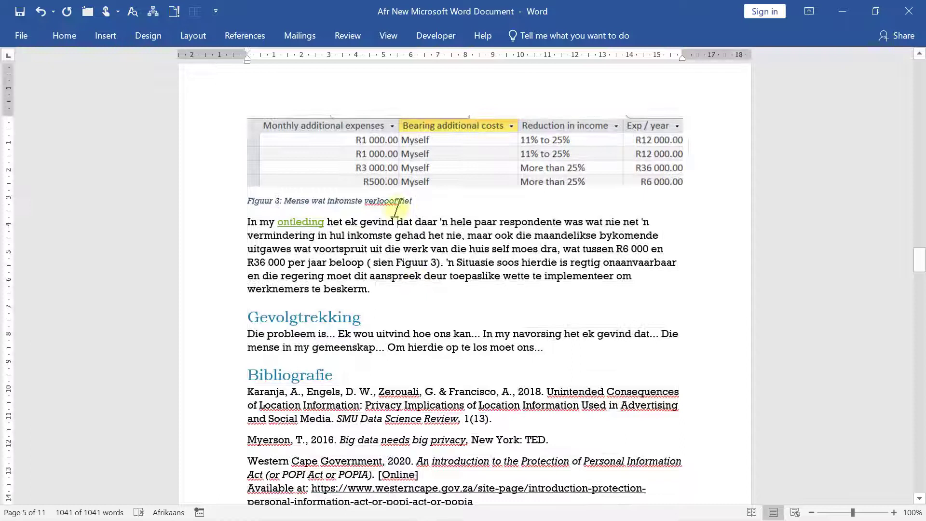
pyautogui.press('BackSpace')
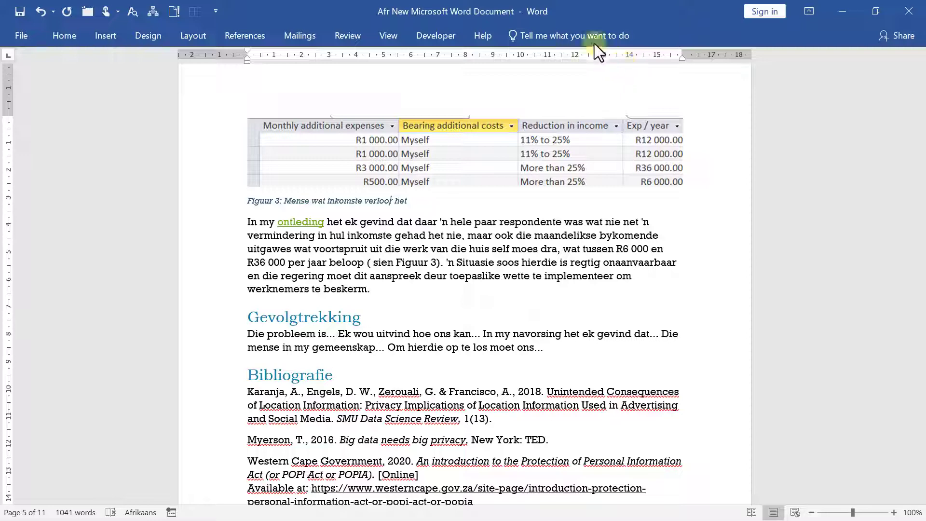
# Spell-check the Afrikaans report, adding Figuurtabel, subonderwerpe and Fokusvraag to the dictionary
pyautogui.click(347, 35)
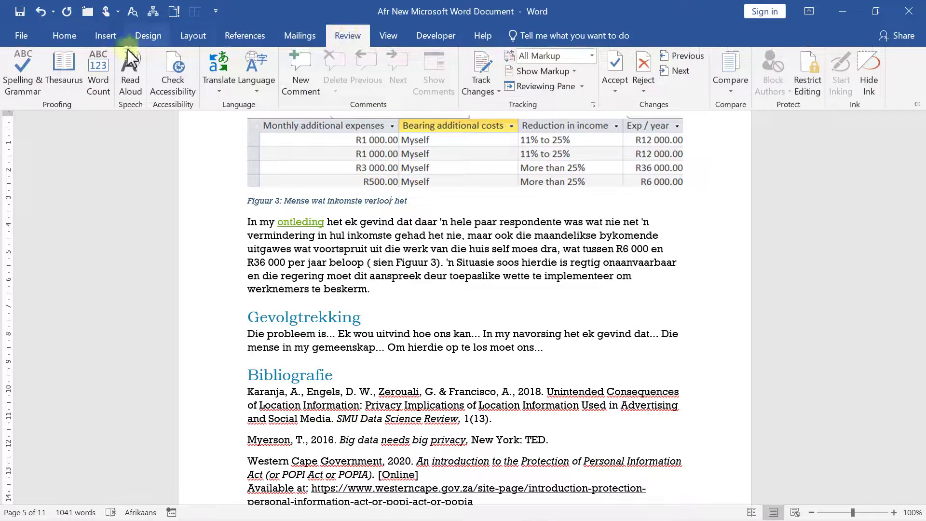
pyautogui.click(22, 73)
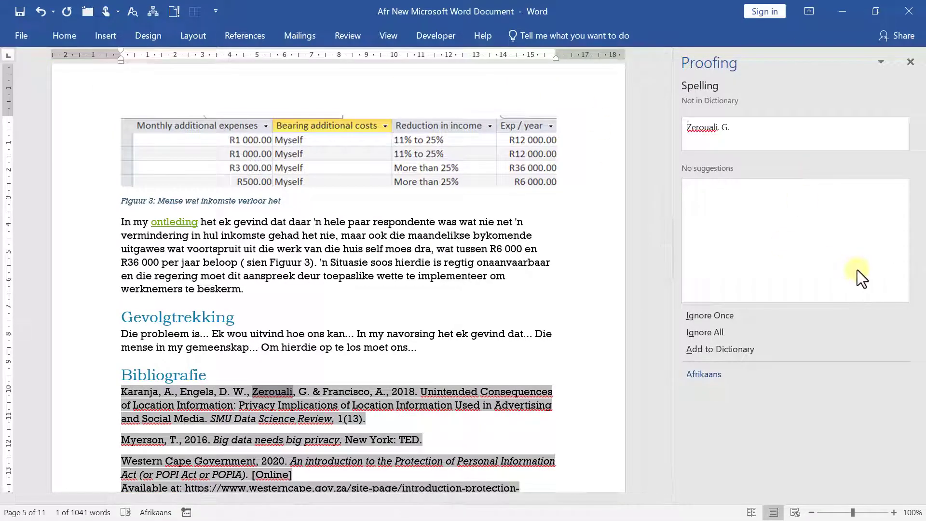
pyautogui.scroll(-4, 335, 327)
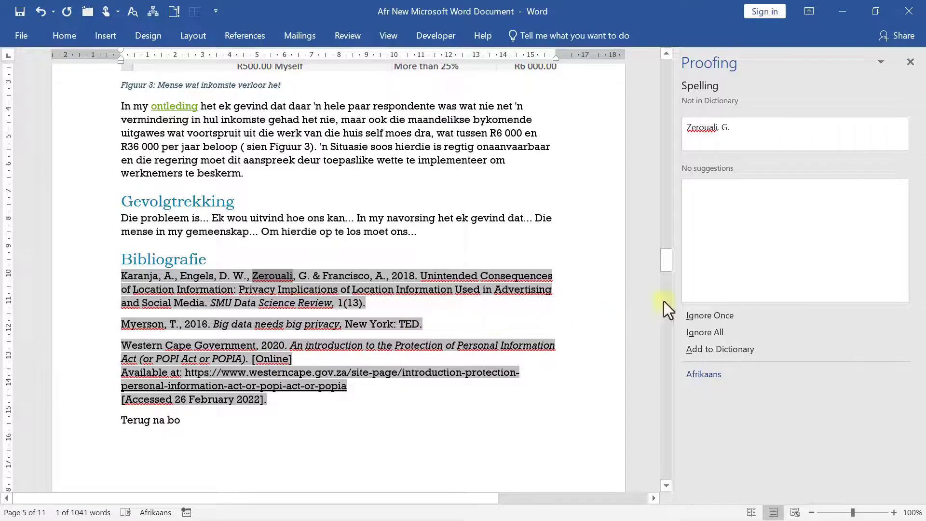
pyautogui.moveTo(664, 271); pyautogui.dragTo(667, 68)
pyautogui.click(581, 294)
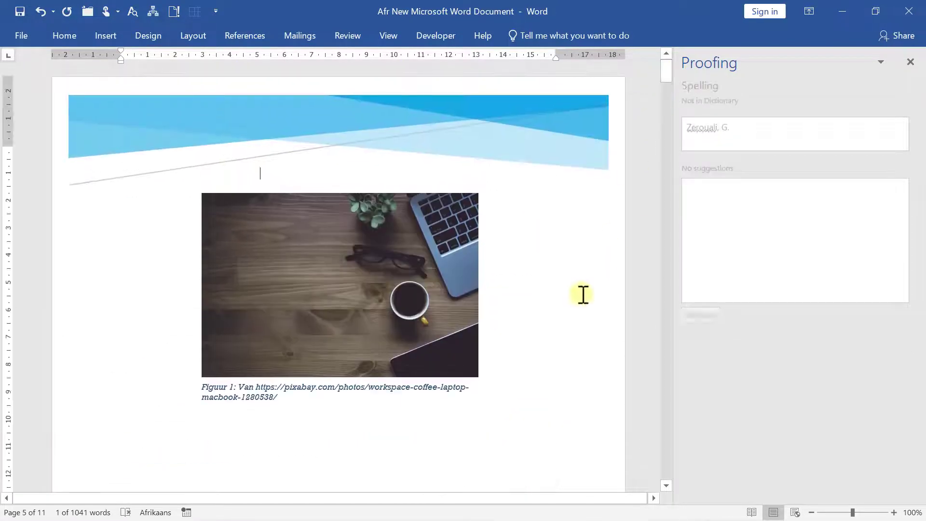
pyautogui.click(700, 316)
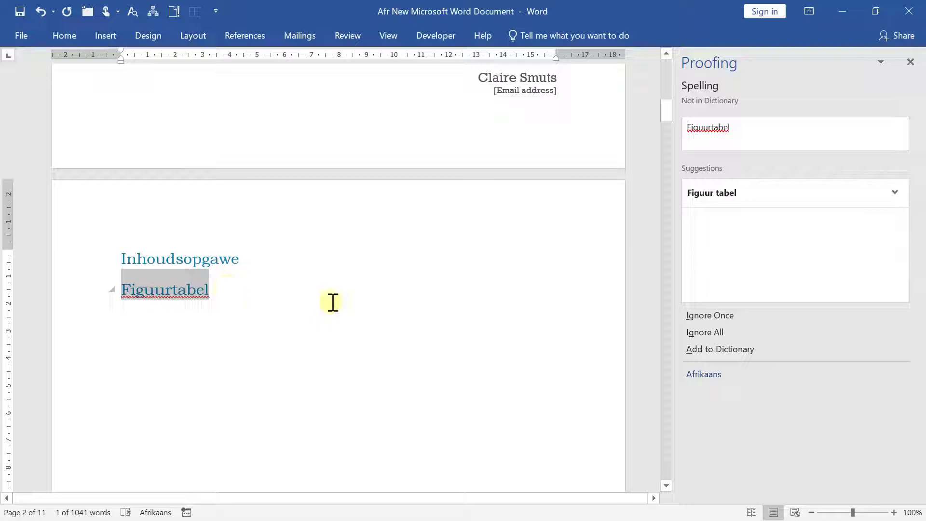
pyautogui.click(721, 349)
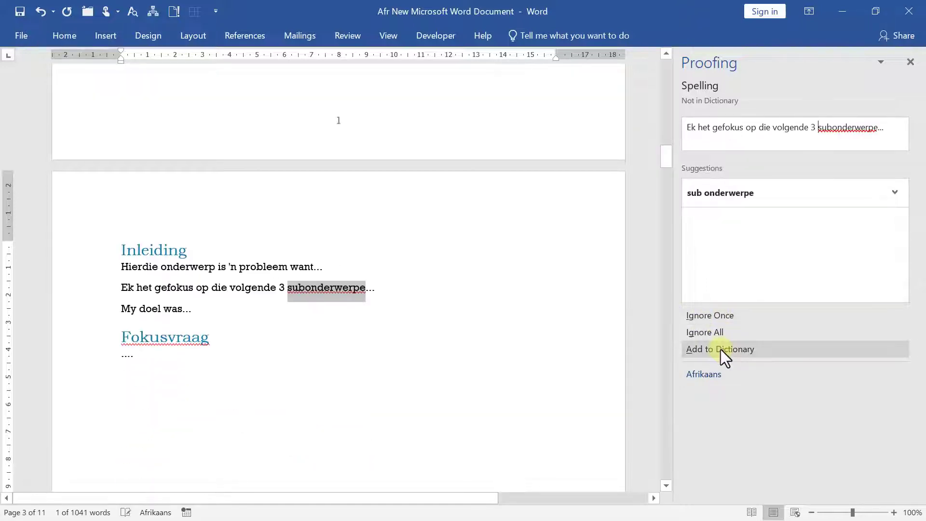
pyautogui.click(752, 350)
pyautogui.click(740, 349)
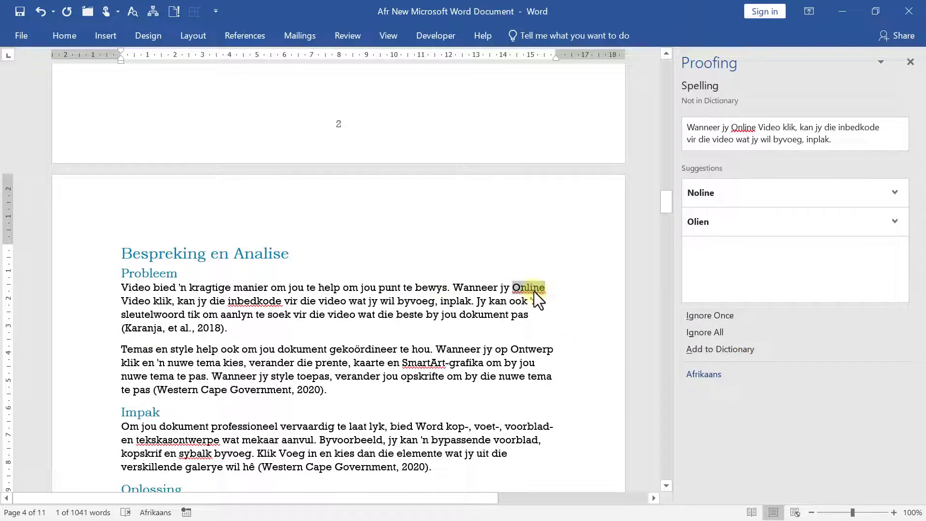
# Change 'Online' to 'aanlyn' and resume the spell check
pyautogui.moveTo(534, 292)
pyautogui.write('aanly')
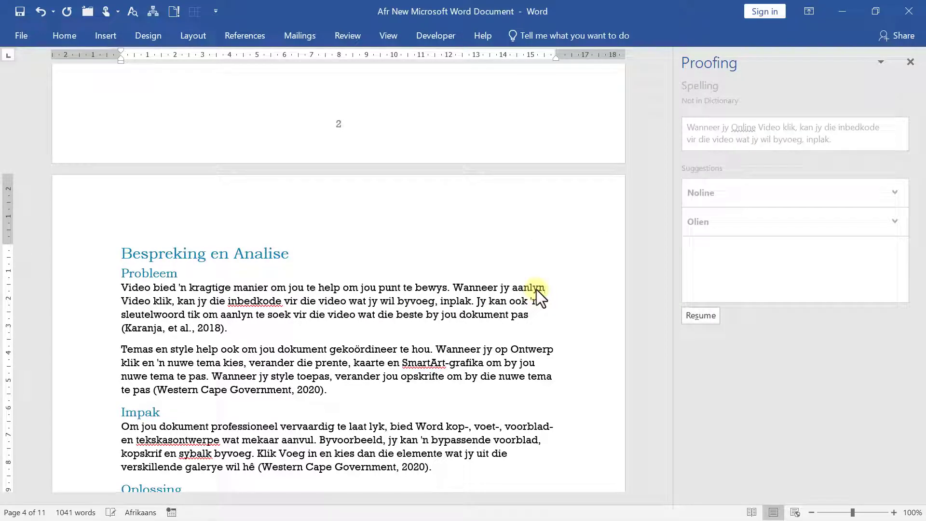
pyautogui.click(699, 315)
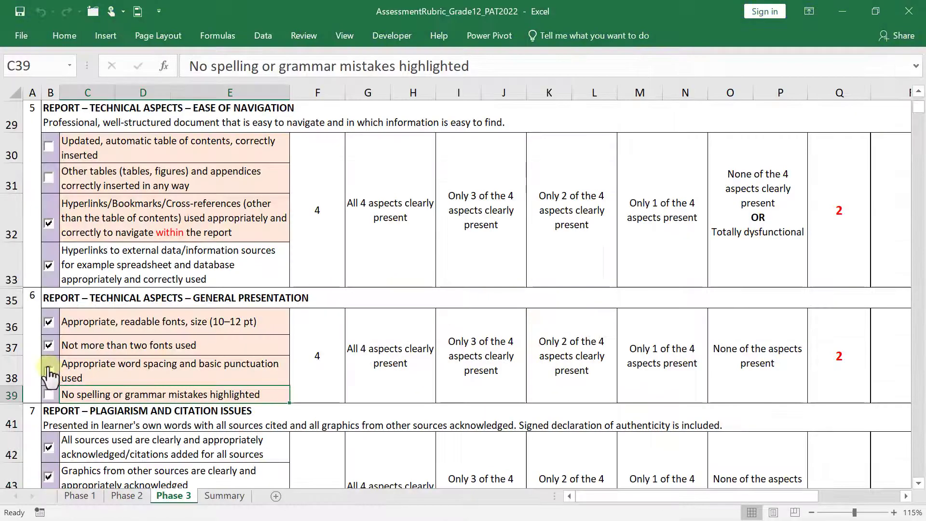
# Tick the rubric's no-spelling-or-grammar-mistakes criterion, raising General Presentation to 3
pyautogui.click(49, 393)
pyautogui.click(134, 371)
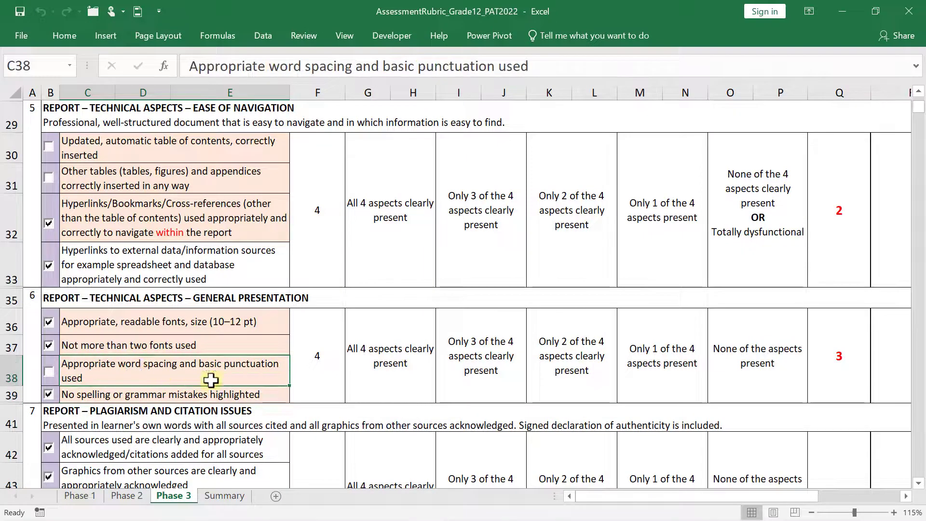
pyautogui.moveTo(227, 517)
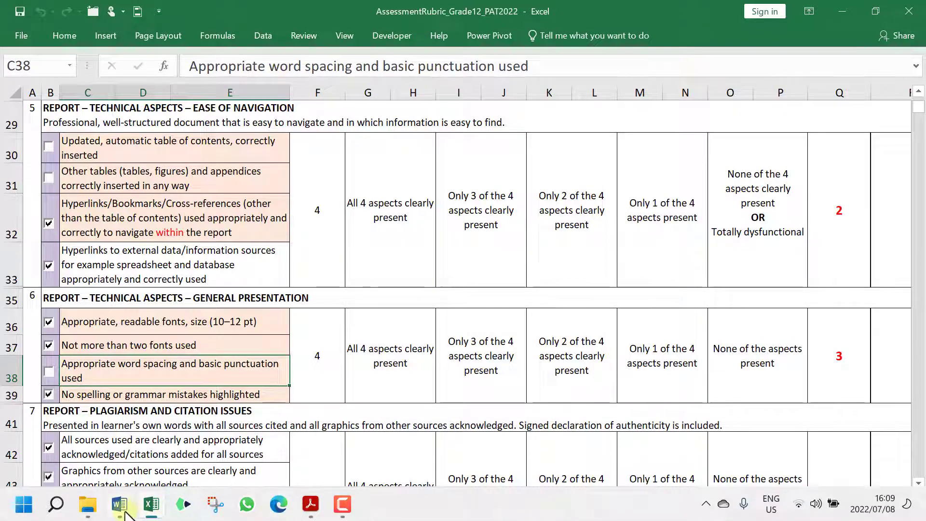
pyautogui.moveTo(119, 506)
pyautogui.click(104, 471)
pyautogui.click(466, 339)
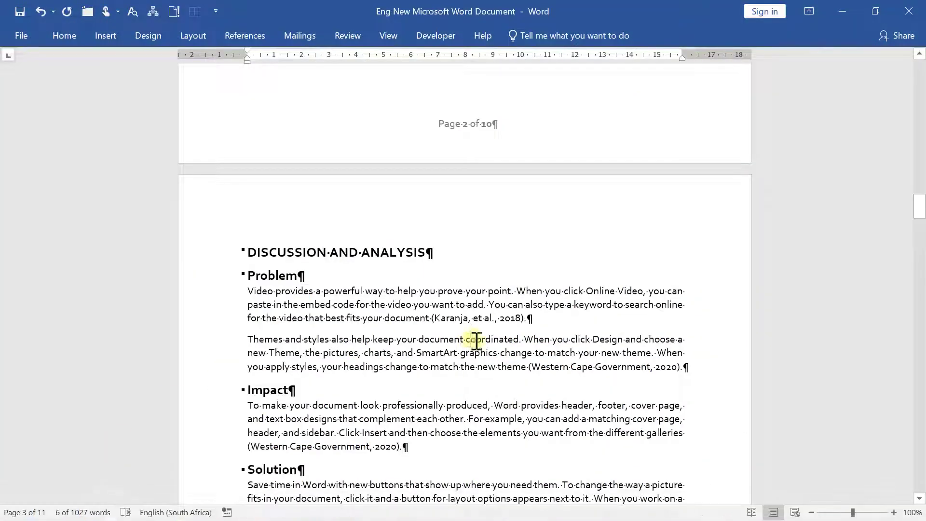
pyautogui.scroll(10, 444, 398)
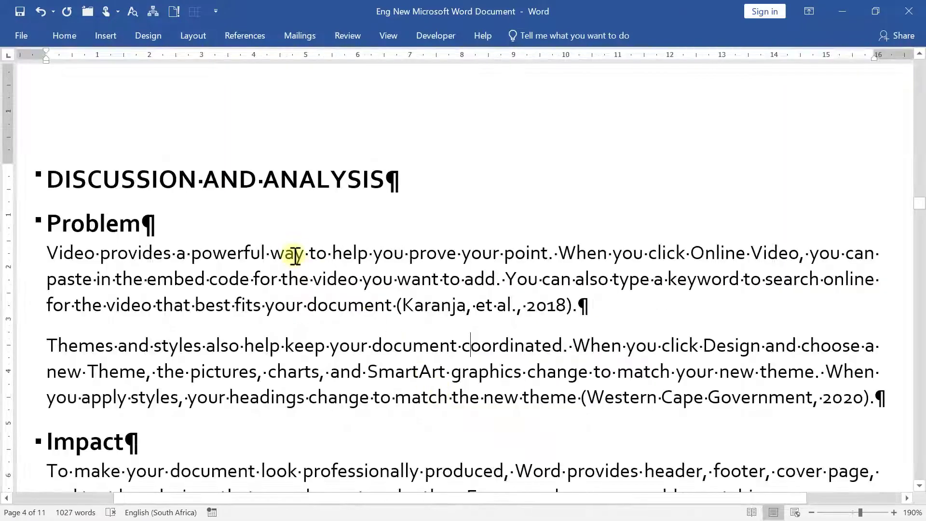
pyautogui.scroll(2, 589, 308)
pyautogui.scroll(3, 592, 314)
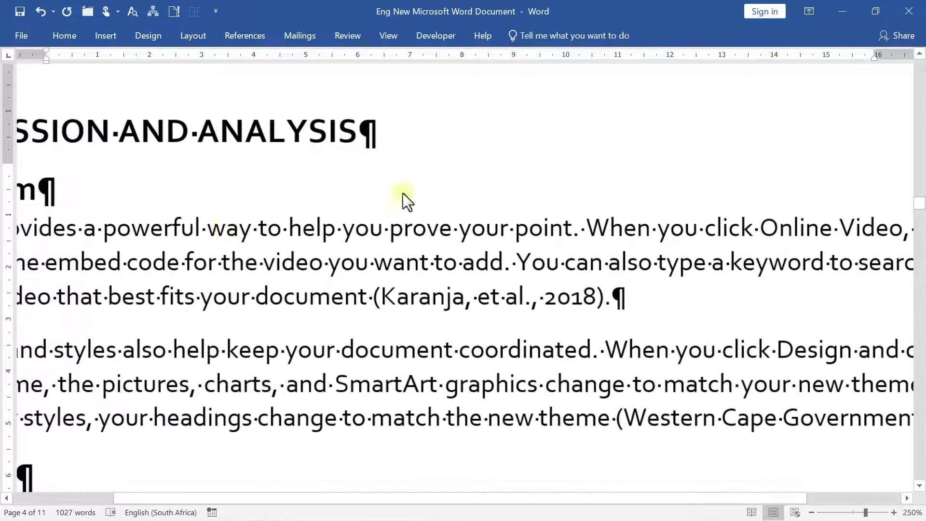
pyautogui.click(632, 295)
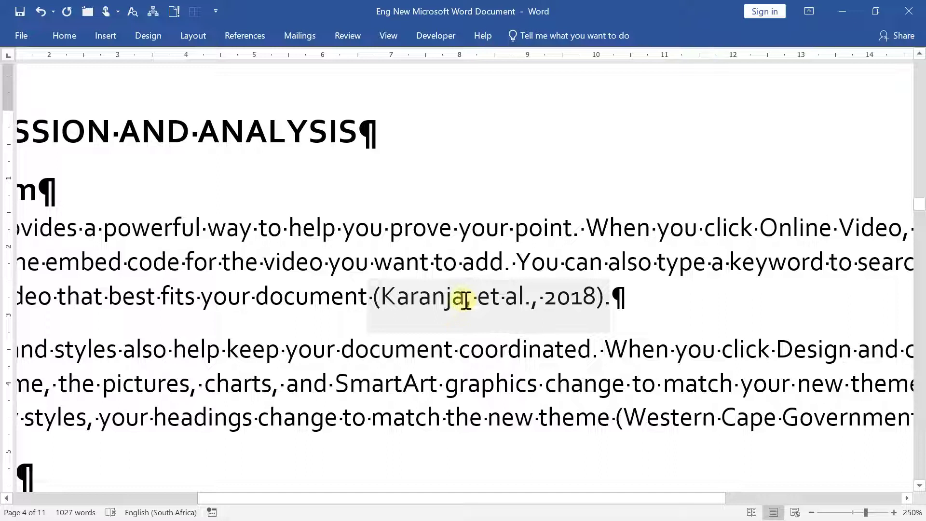
pyautogui.click(505, 264)
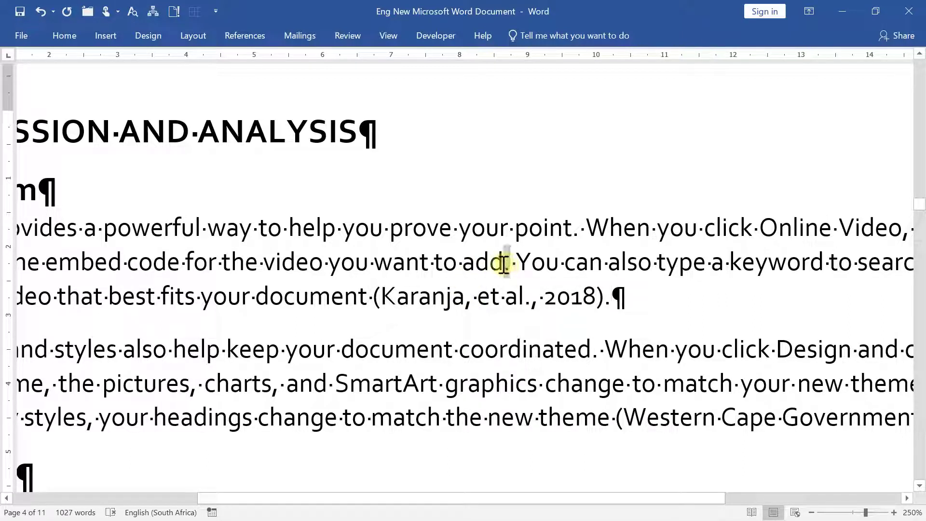
pyautogui.moveTo(504, 264); pyautogui.dragTo(511, 264)
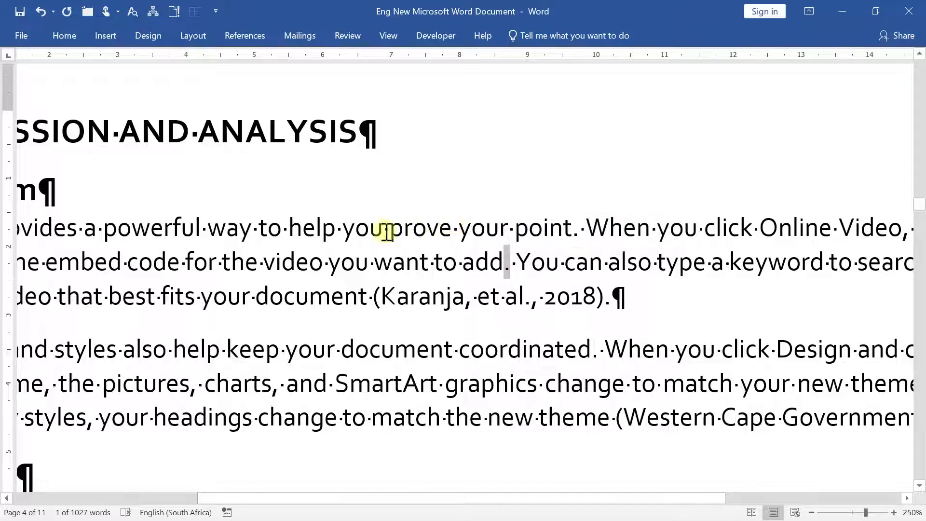
pyautogui.click(338, 230)
# End the Problem paragraph's first sentence with 'point!', leaving no comma after 'help'
pyautogui.write(',')
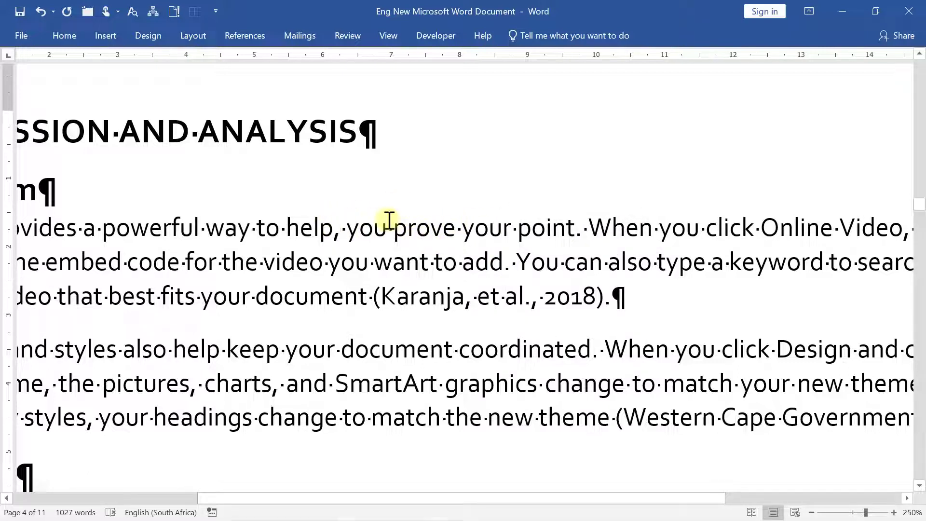
pyautogui.press('BackSpace')
pyautogui.click(577, 231)
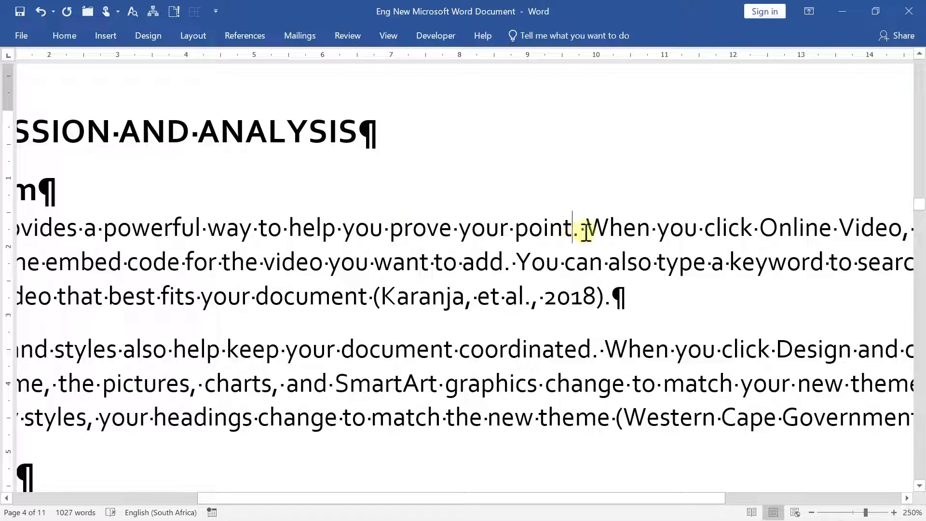
pyautogui.press('BackSpace')
pyautogui.write('!')
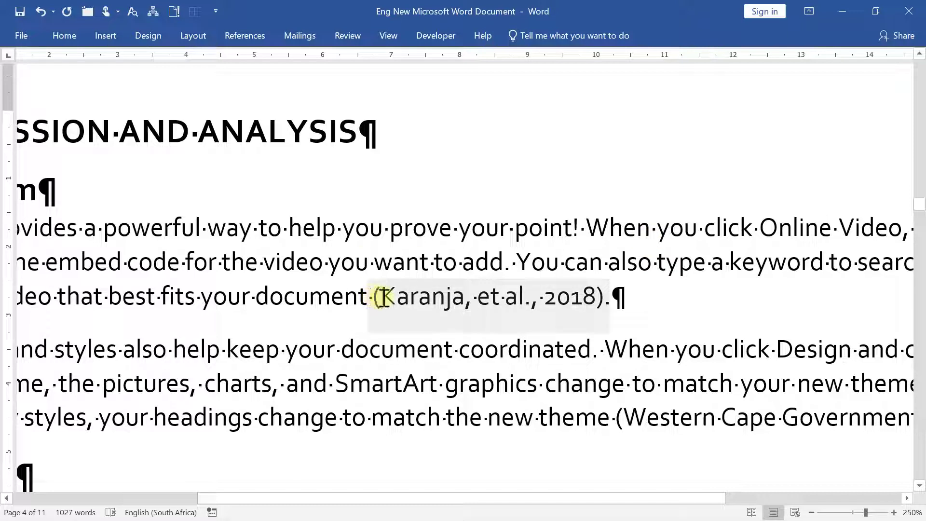
# Try an em dash before 'video', then delete it so 'the video' reads cleanly
pyautogui.click(261, 265)
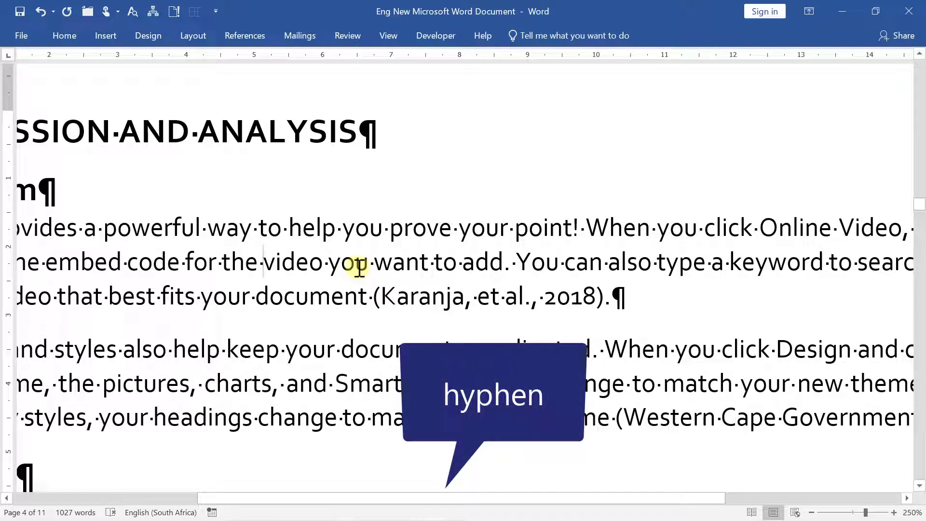
pyautogui.write('-')
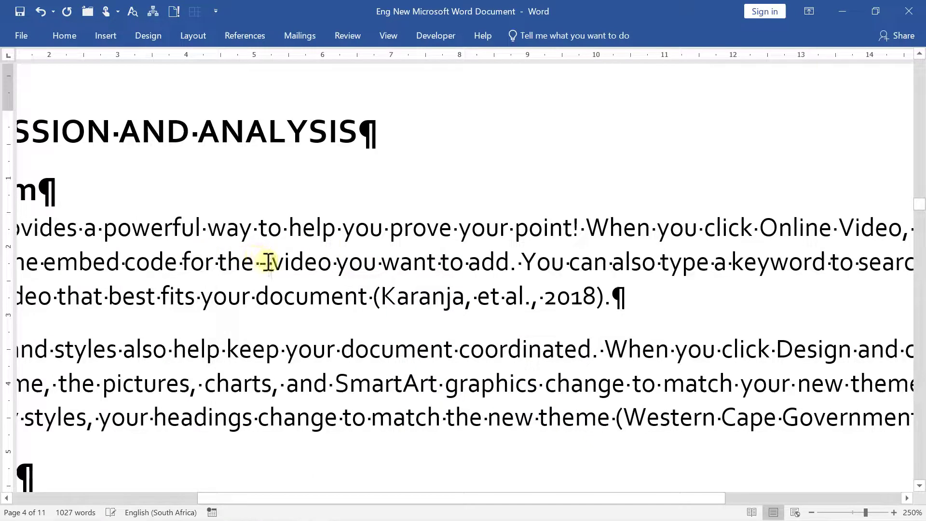
pyautogui.moveTo(268, 263)
pyautogui.mouseDown()
pyautogui.moveTo(258, 263)
pyautogui.moveTo(271, 263)
pyautogui.mouseUp()
pyautogui.press('ctrl+alt+KP_Subtract')
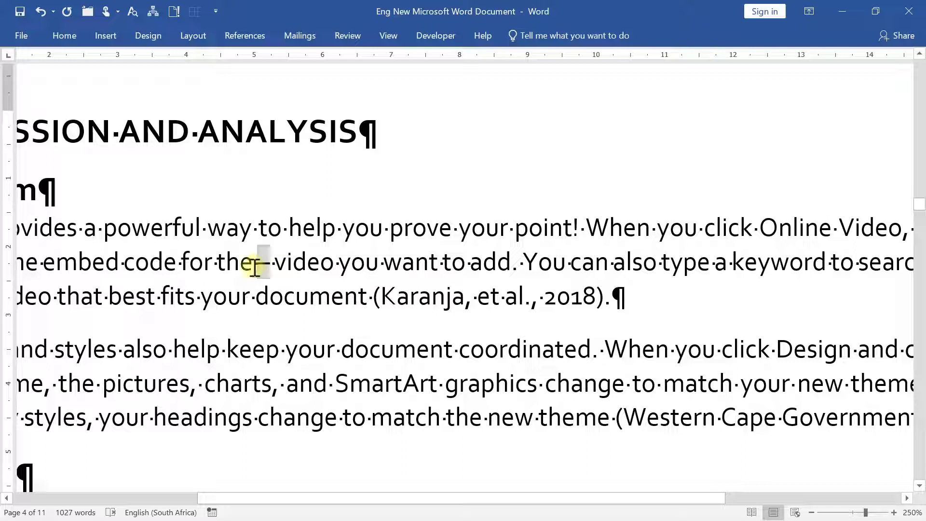
pyautogui.click(255, 267)
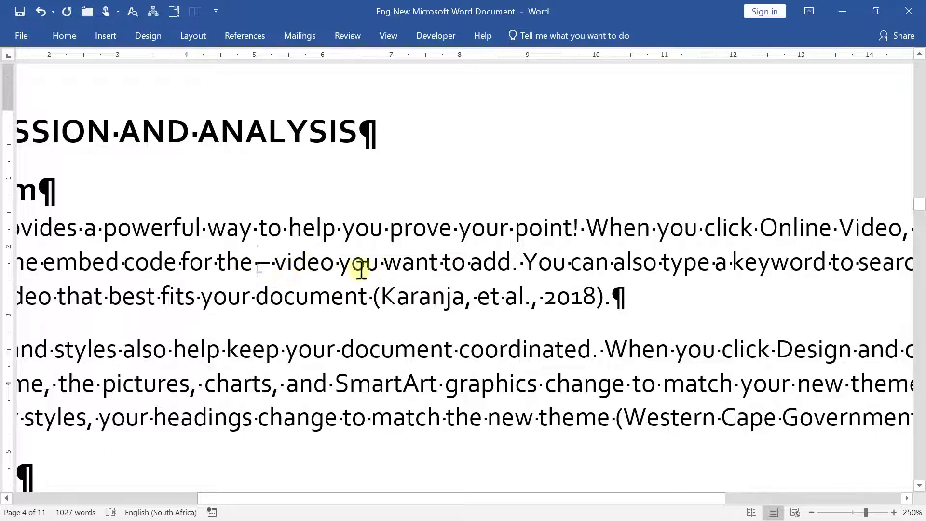
pyautogui.press('Delete')
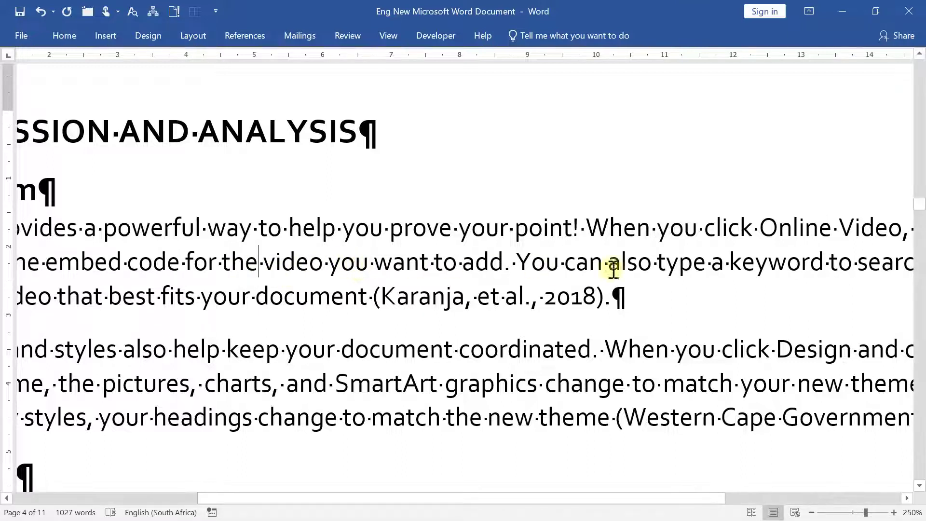
pyautogui.click(651, 297)
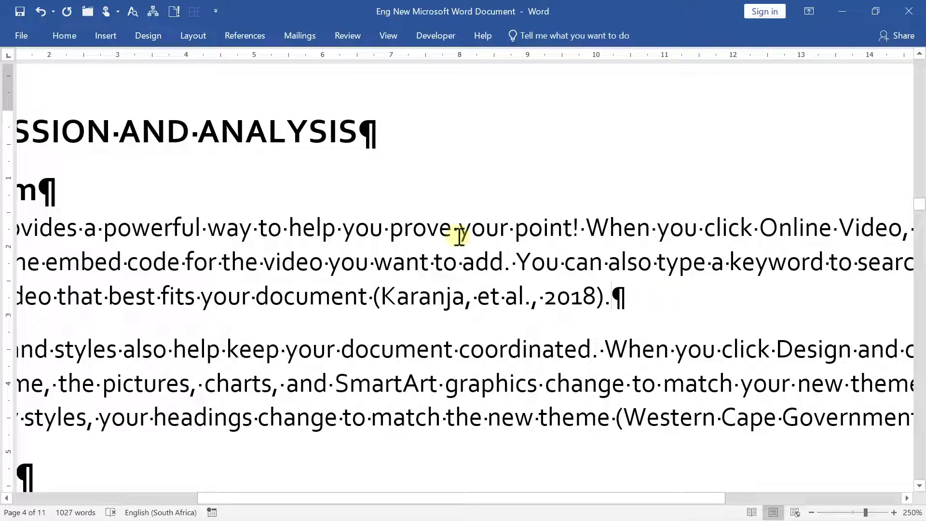
pyautogui.scroll(-3, 538, 298)
pyautogui.scroll(-3, 538, 298)
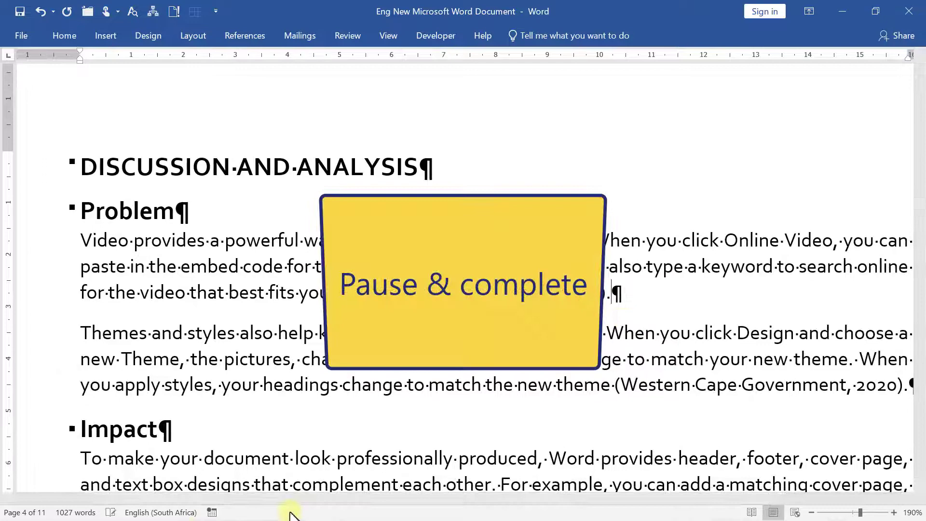
# Bring the Excel rubric forward and select the automatic captions criterion in cell C49
pyautogui.moveTo(151, 503)
pyautogui.click(164, 458)
pyautogui.scroll(-3, 105, 366)
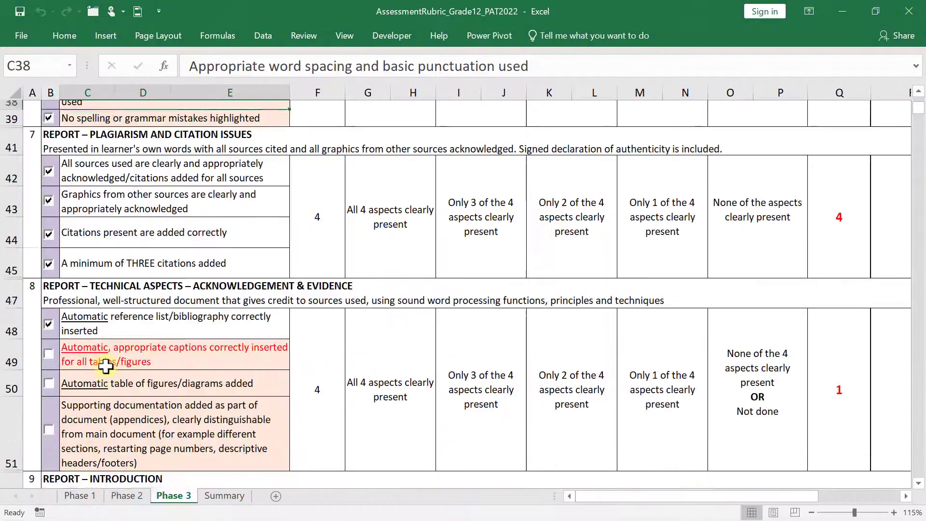
pyautogui.click(107, 347)
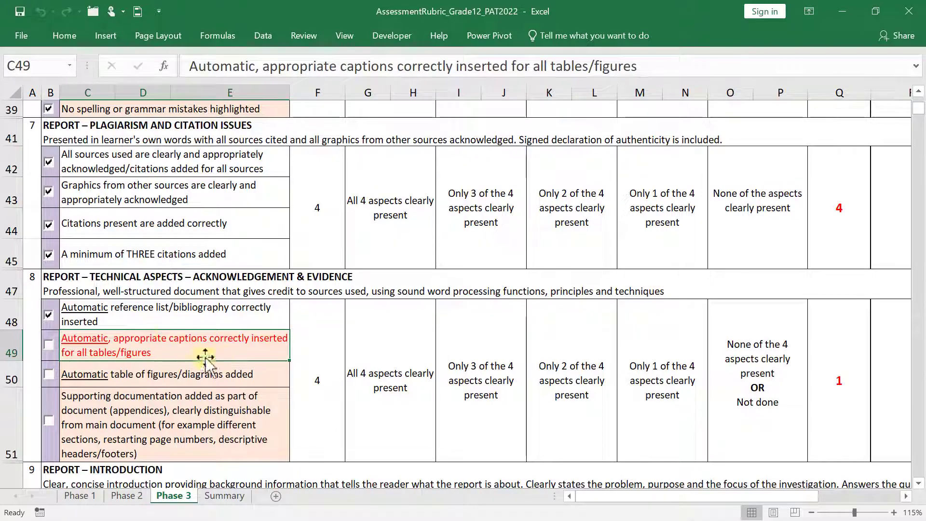
# Bring the Word reports forward and scroll both toward the Appendices page
pyautogui.moveTo(516, 518)
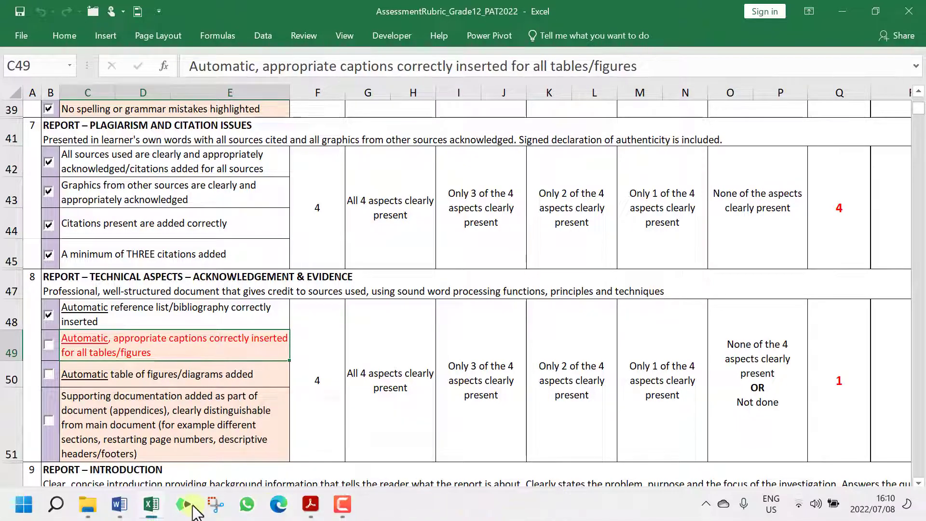
pyautogui.moveTo(125, 507)
pyautogui.click(195, 447)
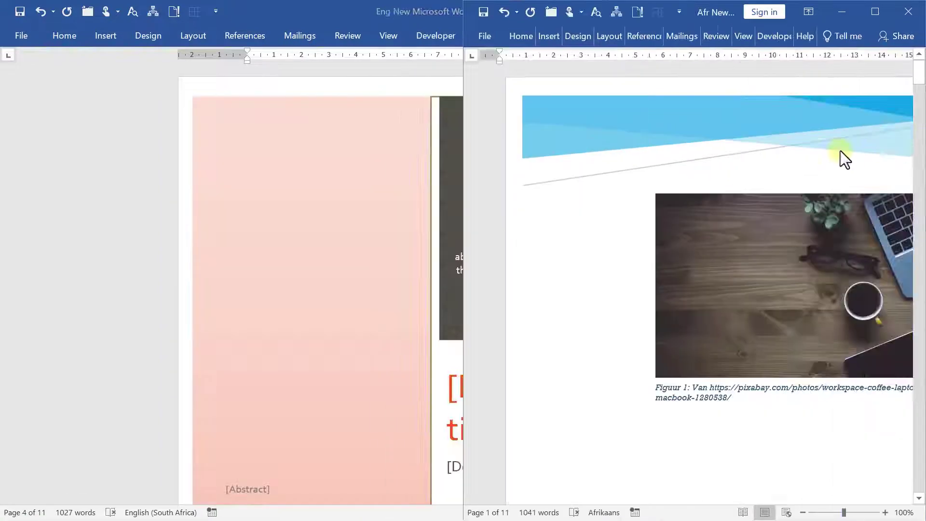
pyautogui.scroll(-3, 712, 240)
pyautogui.scroll(1, 638, 286)
pyautogui.scroll(-5, 638, 285)
pyautogui.scroll(-2, 122, 390)
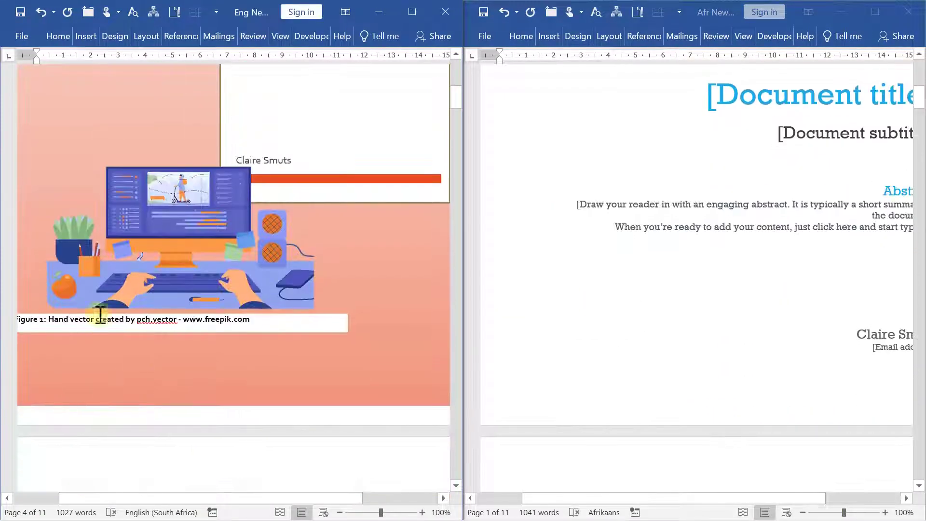
pyautogui.scroll(-12, 614, 320)
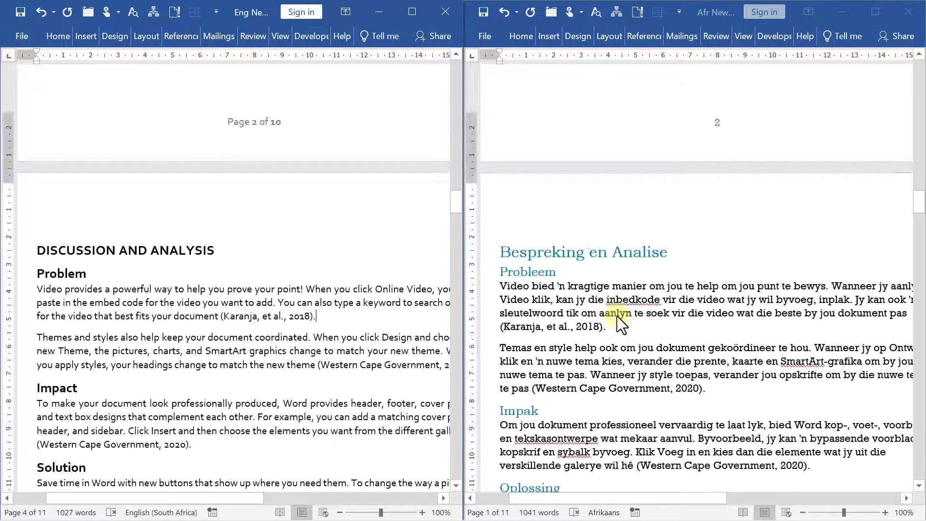
pyautogui.scroll(-10, 618, 318)
pyautogui.scroll(5, 665, 293)
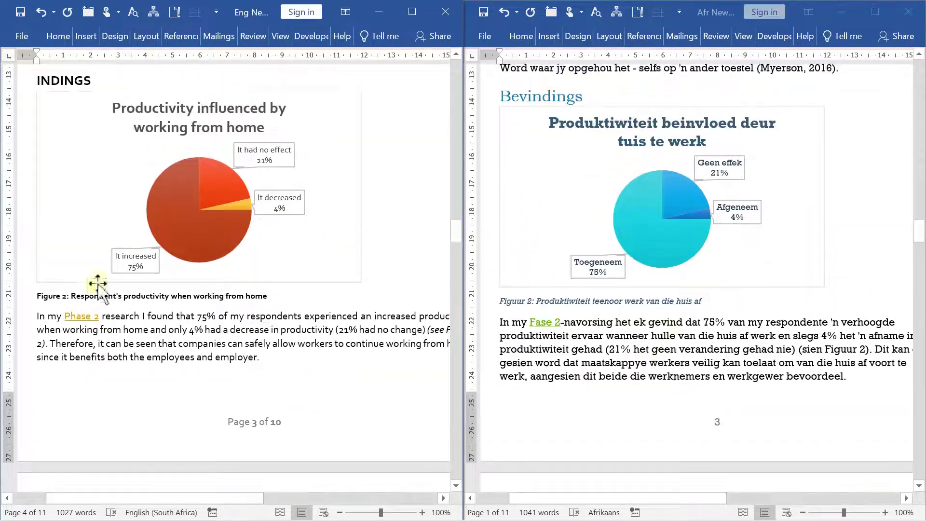
pyautogui.scroll(-6, 685, 403)
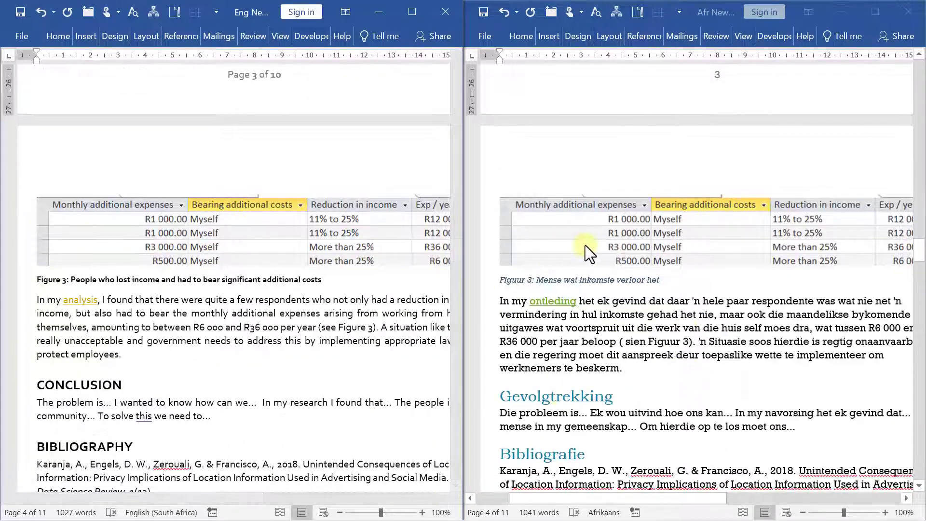
# Make the Afrikaans report active at its figure caption and scroll down to the folder structure addendum
pyautogui.click(679, 304)
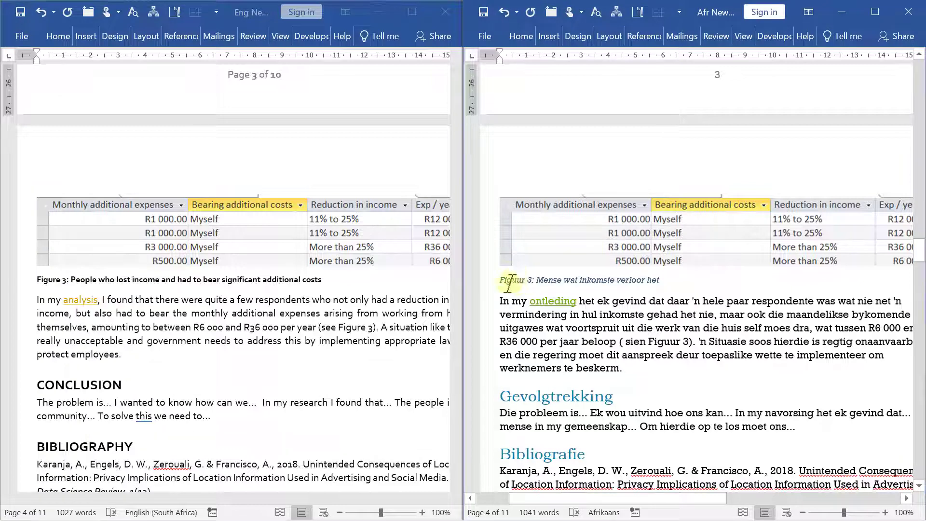
pyautogui.click(597, 278)
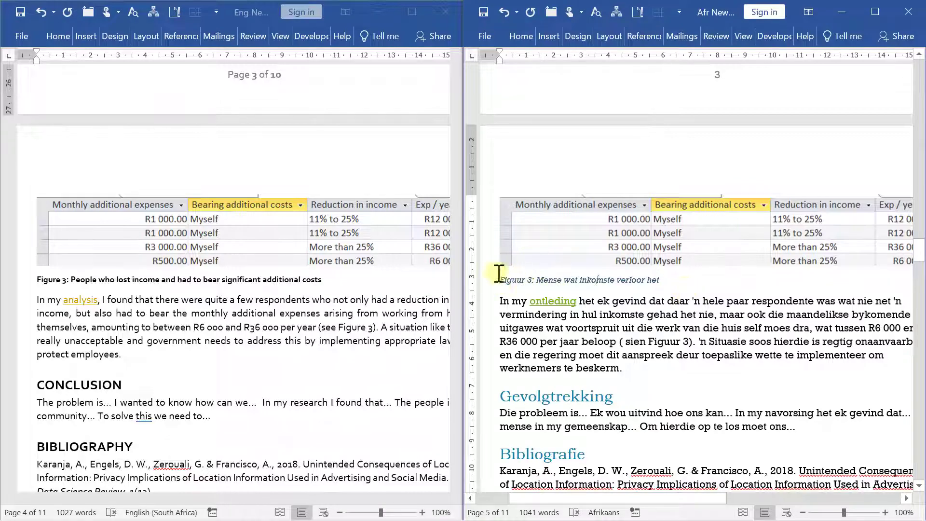
pyautogui.scroll(-12, 784, 359)
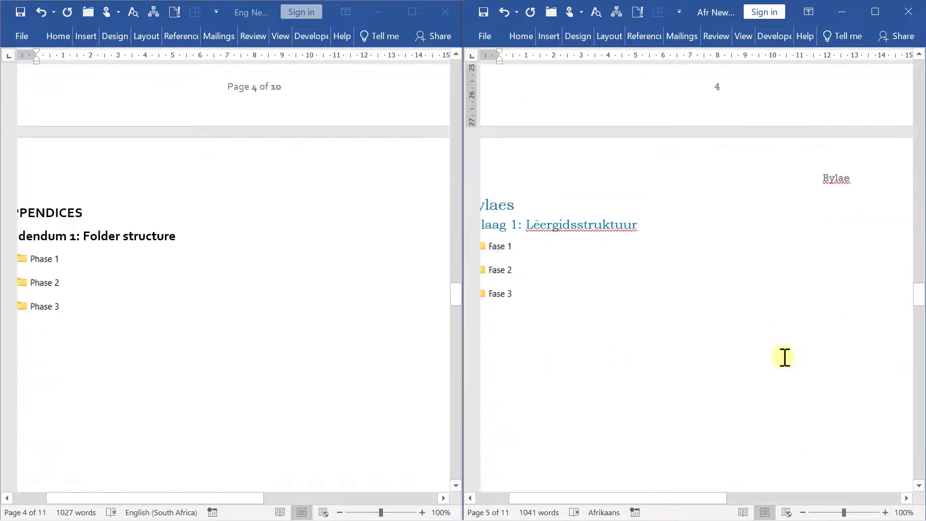
pyautogui.keyDown('ctrl'); pyautogui.scroll(-2, 710, 343); pyautogui.keyUp('ctrl')
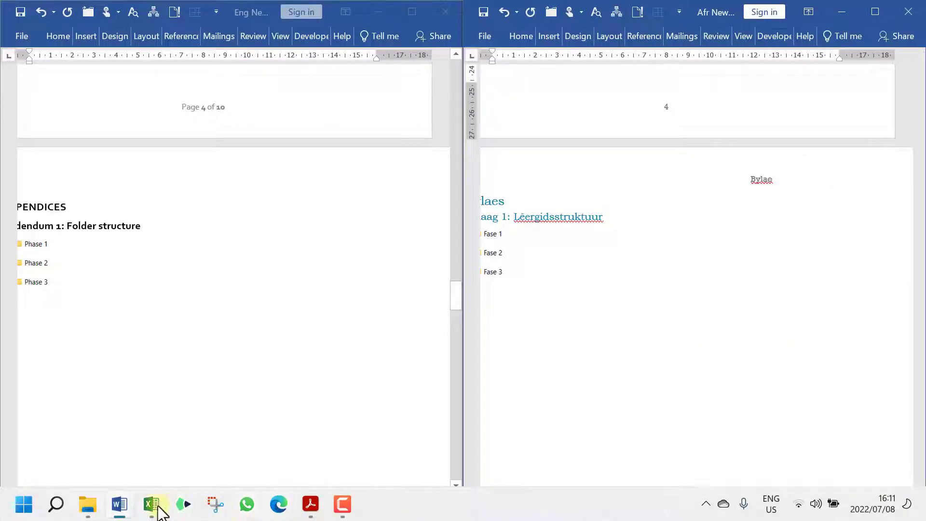
# Check the captions criterion in row 49 of the Excel rubric, then minimise Excel
pyautogui.moveTo(160, 512)
pyautogui.click(161, 442)
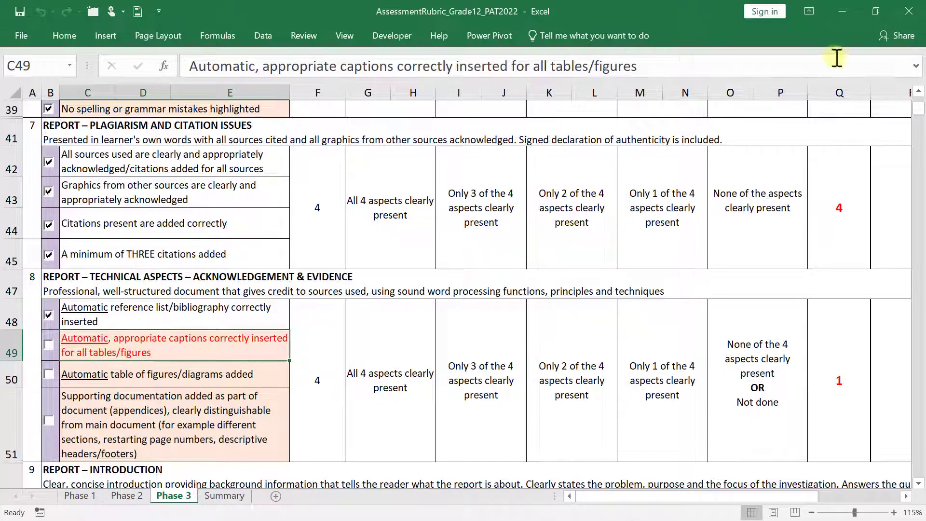
pyautogui.click(834, 12)
# Select the English questions table and start a caption, then cancel it
pyautogui.scroll(-10, 647, 302)
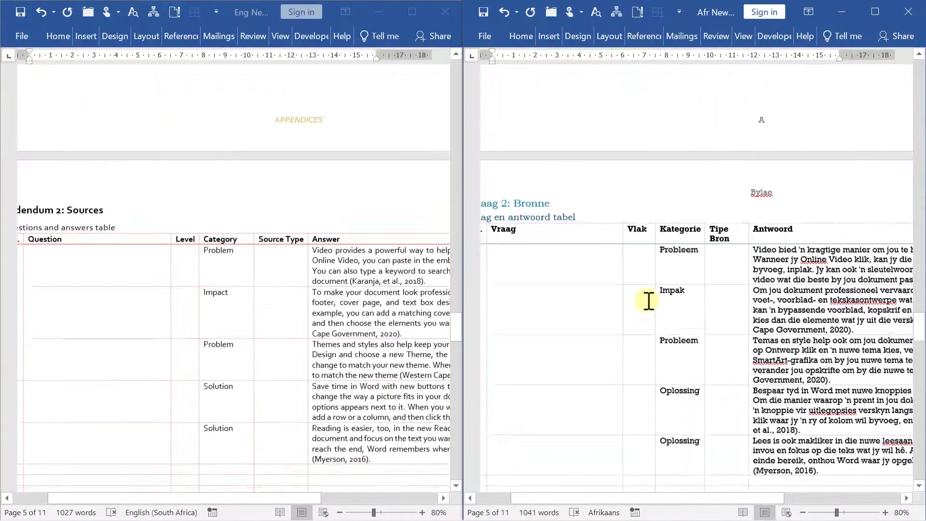
pyautogui.moveTo(738, 503); pyautogui.dragTo(596, 497)
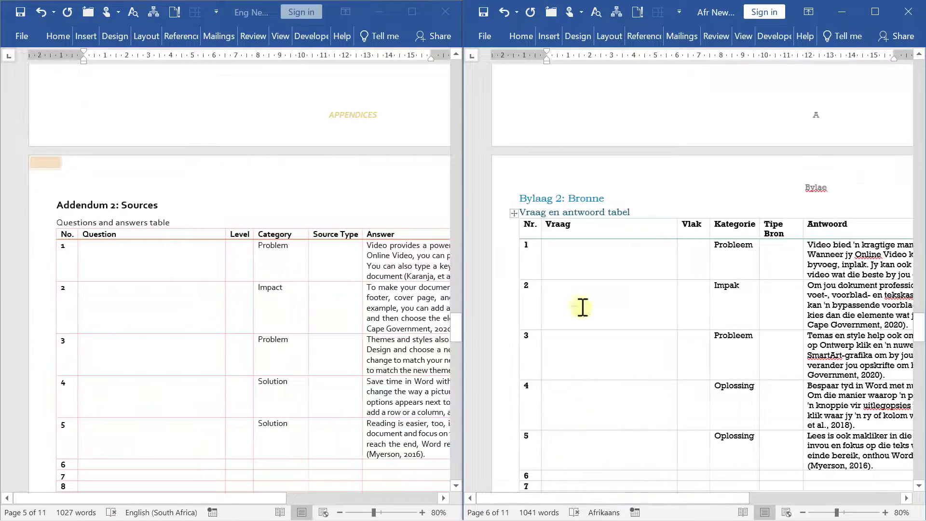
pyautogui.click(66, 244)
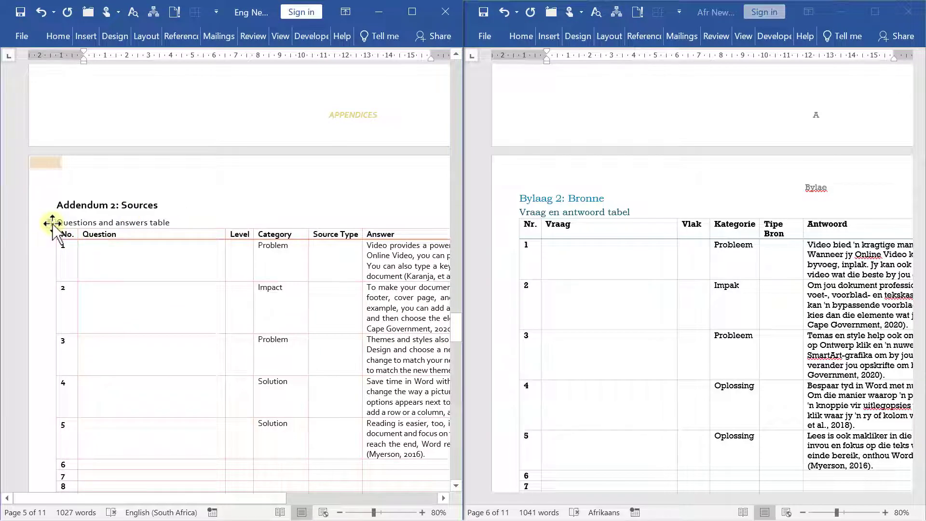
pyautogui.click(52, 223)
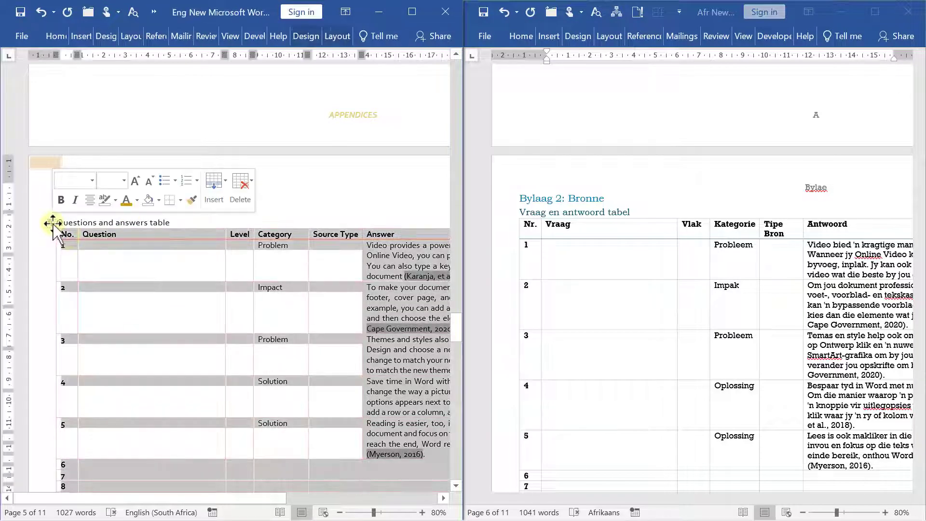
pyautogui.rightClick(85, 242)
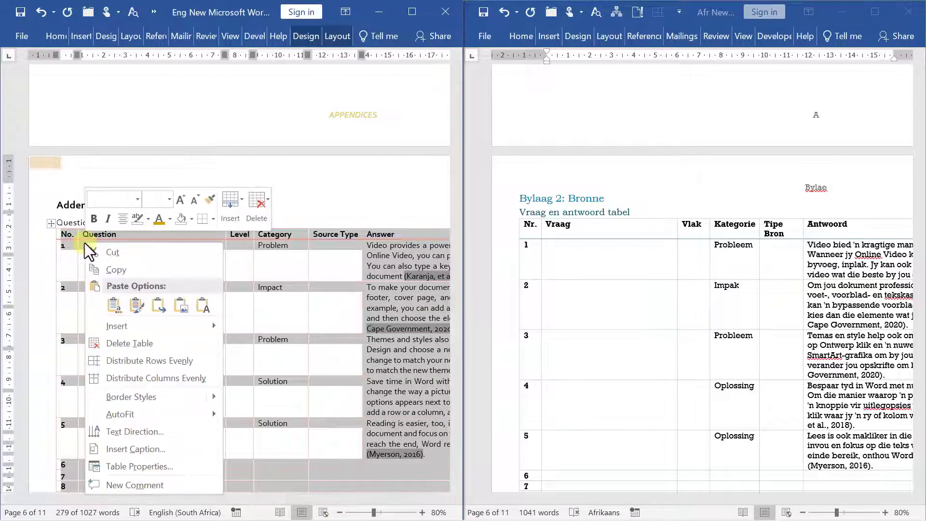
pyautogui.click(123, 453)
pyautogui.press('Escape')
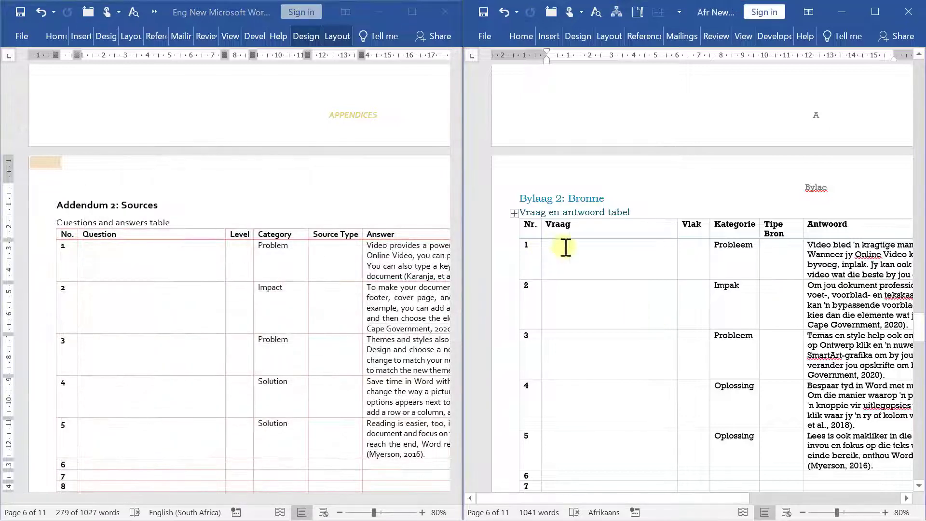
# Caption the Afrikaans table 'Tabel 1: Vraag en antwoord tabel' using the Tabel label, placed above
pyautogui.click(547, 244)
pyautogui.click(516, 212)
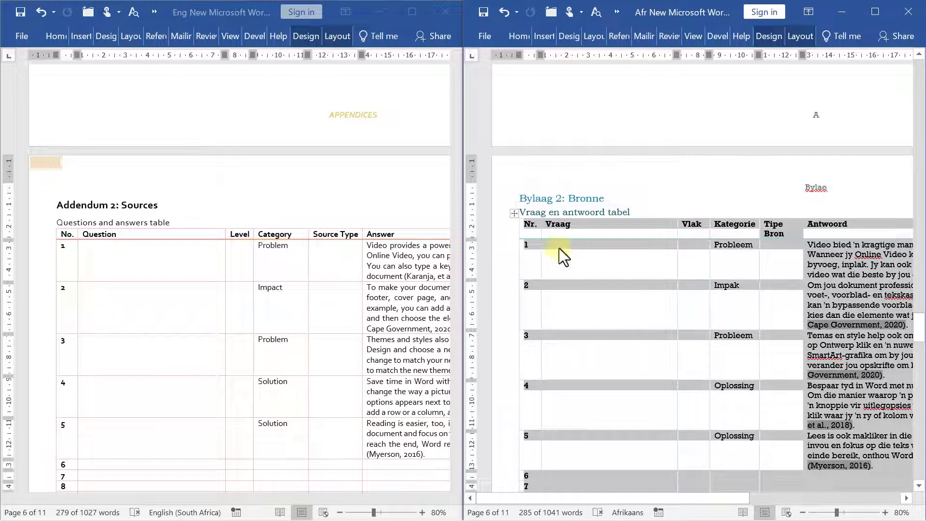
pyautogui.rightClick(560, 249)
pyautogui.click(606, 454)
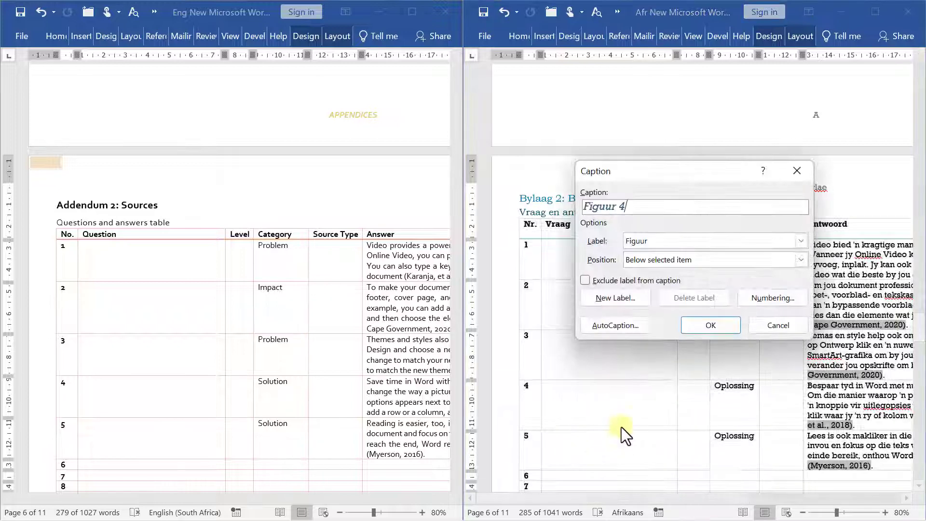
pyautogui.click(662, 241)
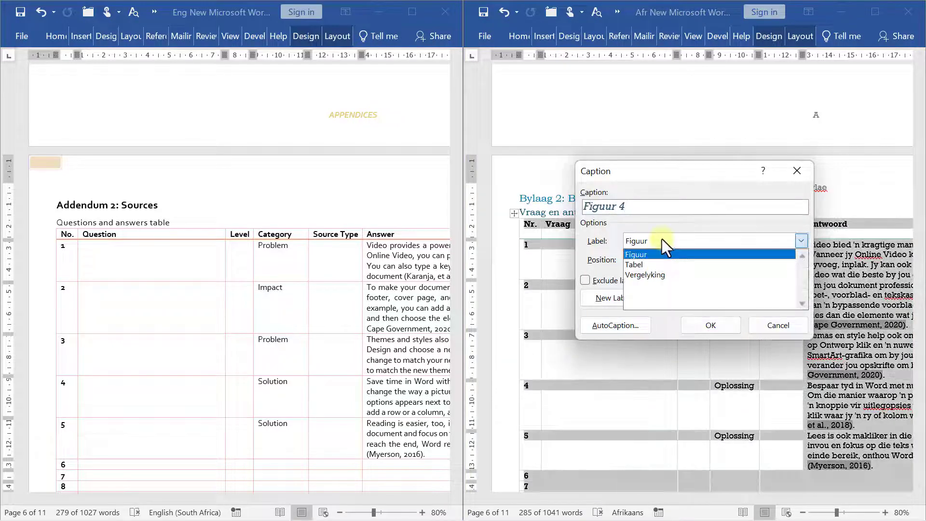
pyautogui.click(656, 268)
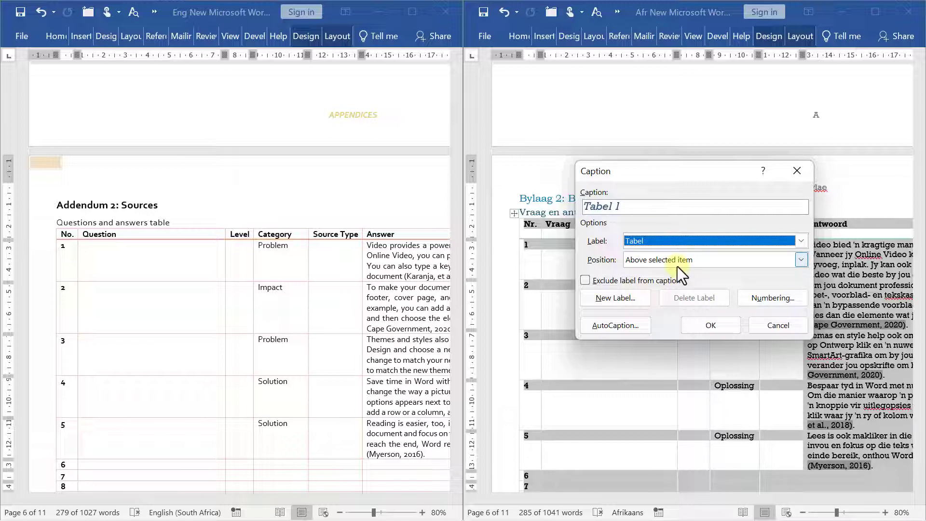
pyautogui.click(664, 206)
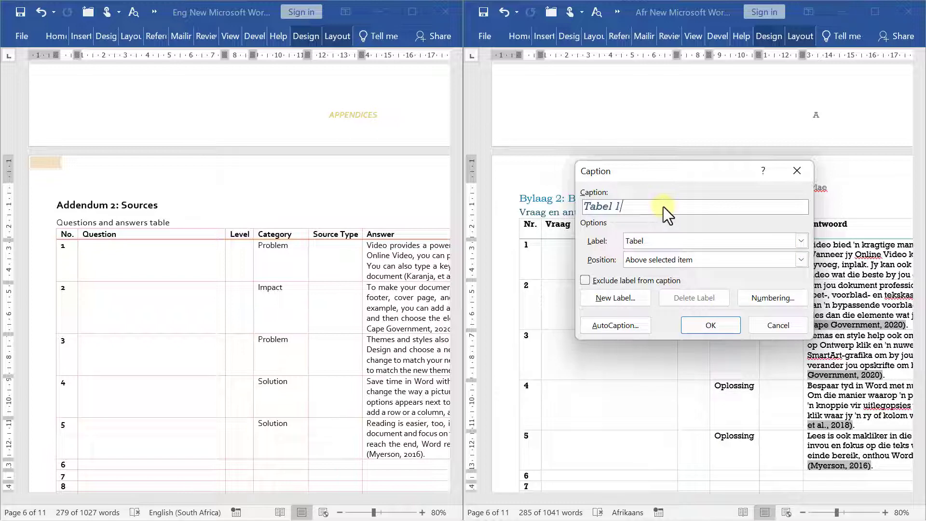
pyautogui.write(': Vraag en analise tabel')
pyautogui.moveTo(635, 172); pyautogui.dragTo(609, 265)
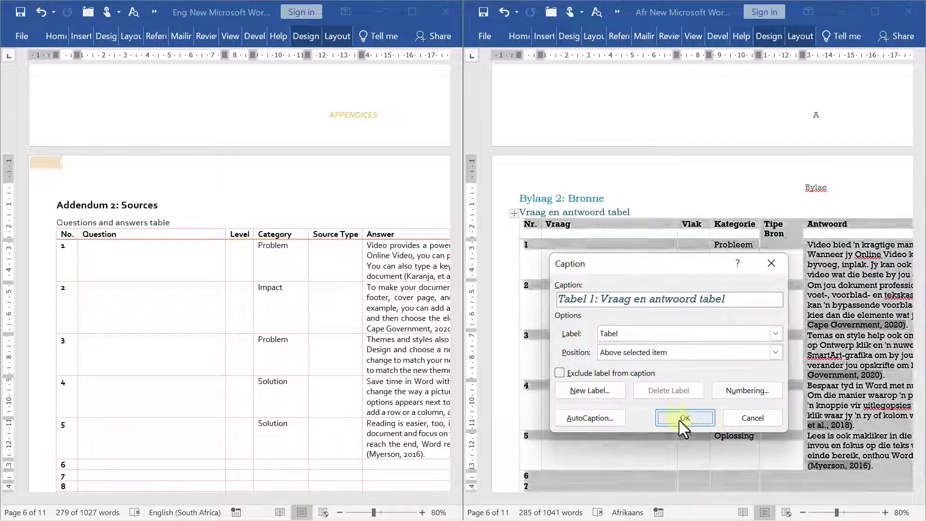
pyautogui.click(681, 419)
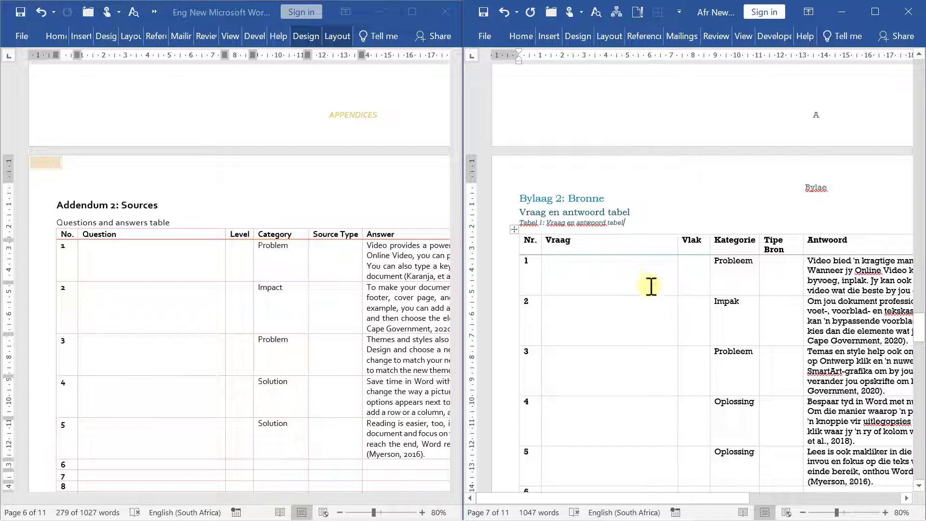
# Scroll both reports through the appendices down to the Learner Declaration
pyautogui.scroll(-10, 659, 292)
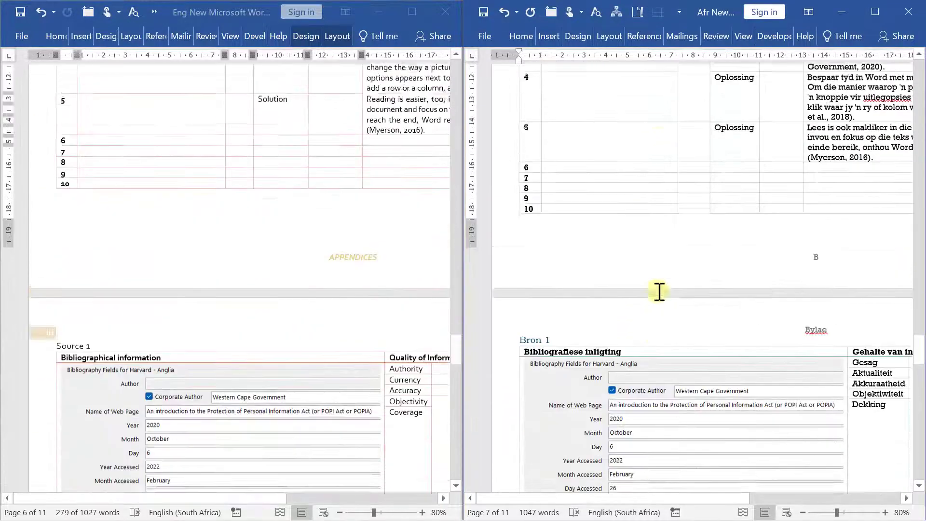
pyautogui.scroll(5, 659, 292)
pyautogui.scroll(4, 659, 304)
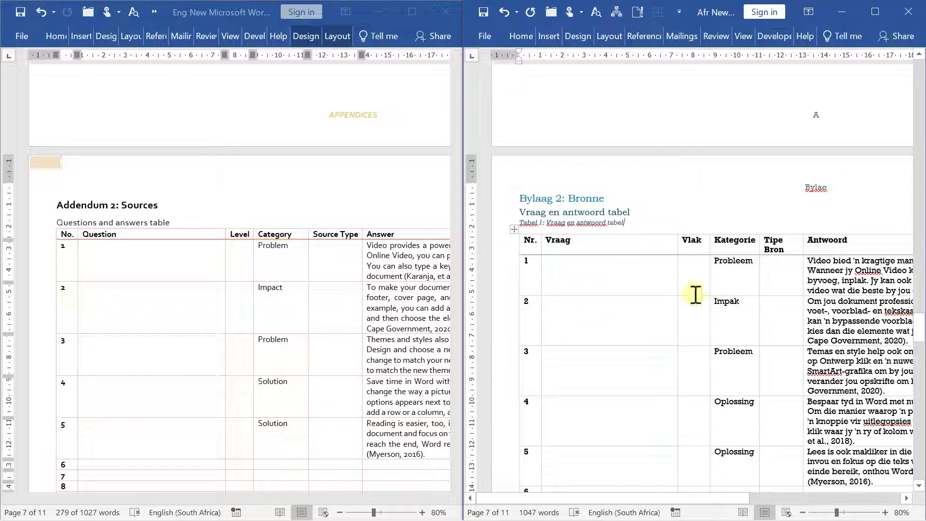
pyautogui.scroll(-3, 712, 283)
pyautogui.scroll(-15, 712, 282)
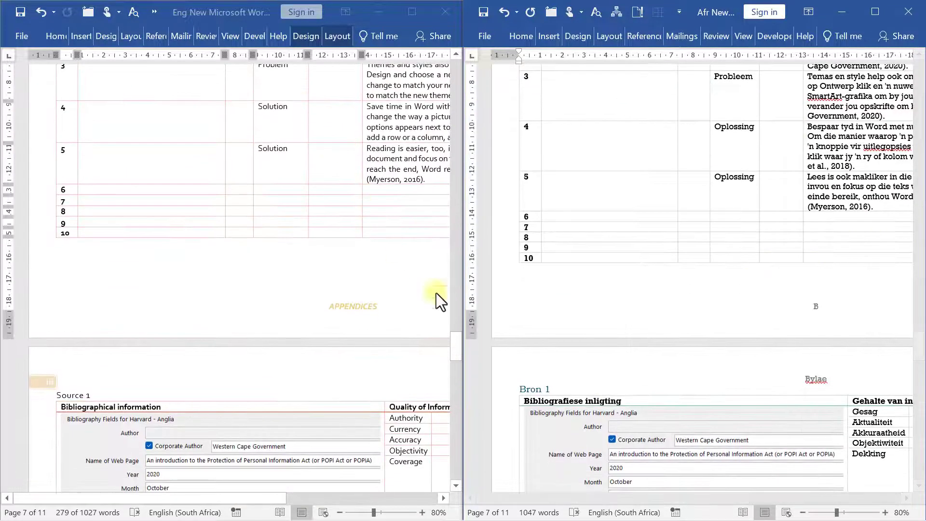
pyautogui.scroll(-9, 737, 402)
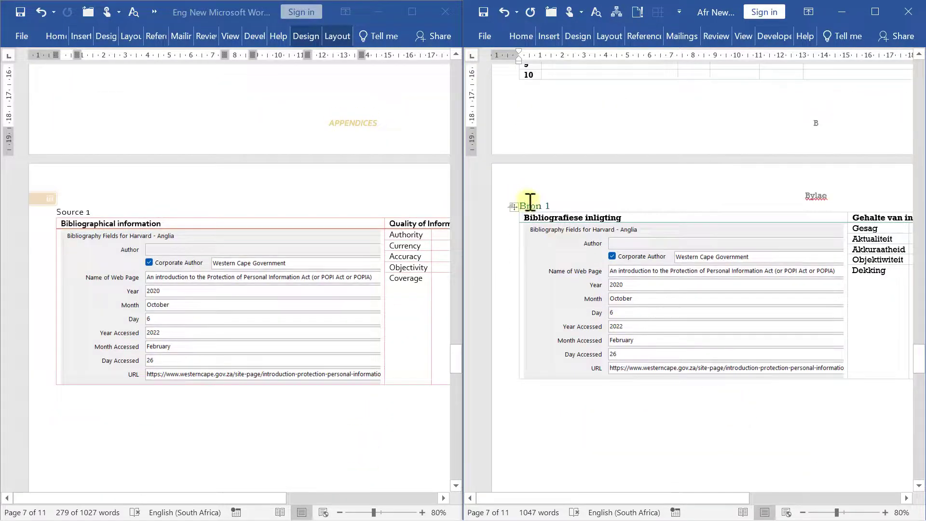
pyautogui.scroll(13, 575, 258)
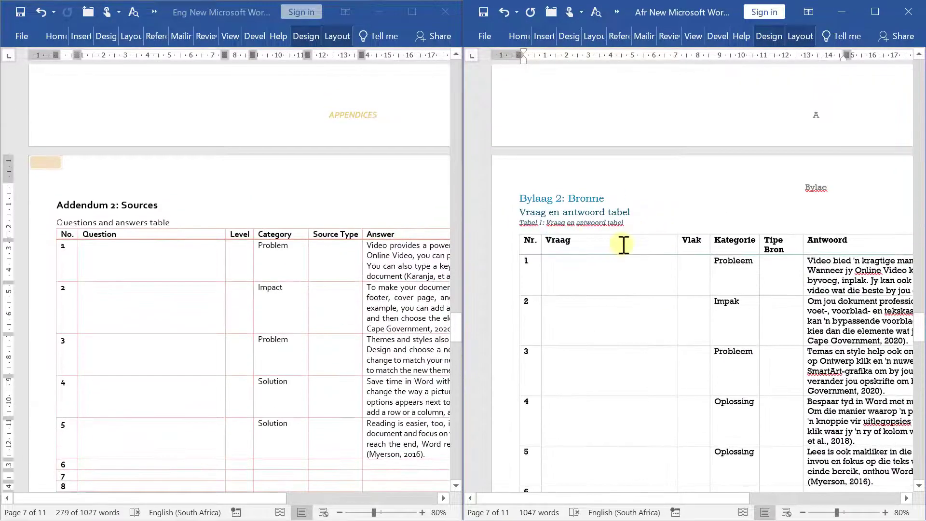
pyautogui.scroll(-7, 639, 269)
pyautogui.scroll(-10, 639, 269)
pyautogui.scroll(-6, 589, 362)
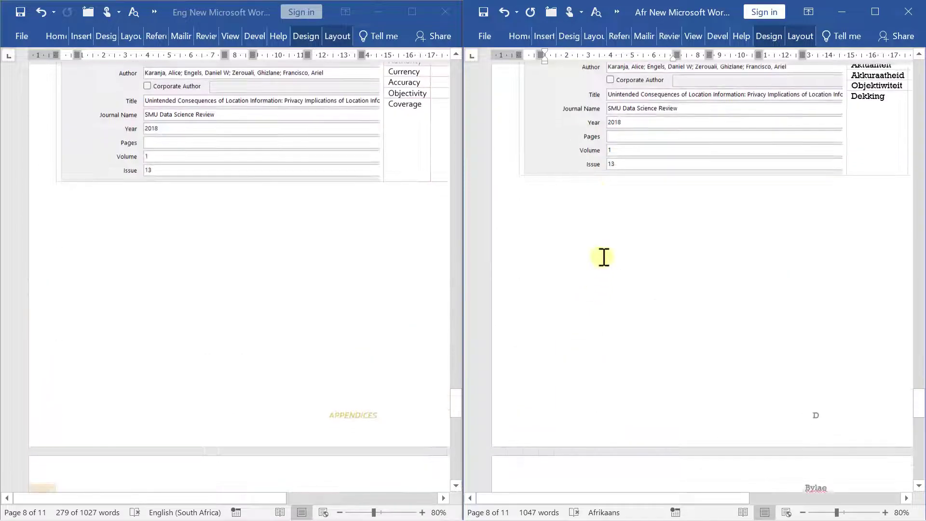
pyautogui.scroll(-5, 603, 299)
pyautogui.scroll(-10, 623, 343)
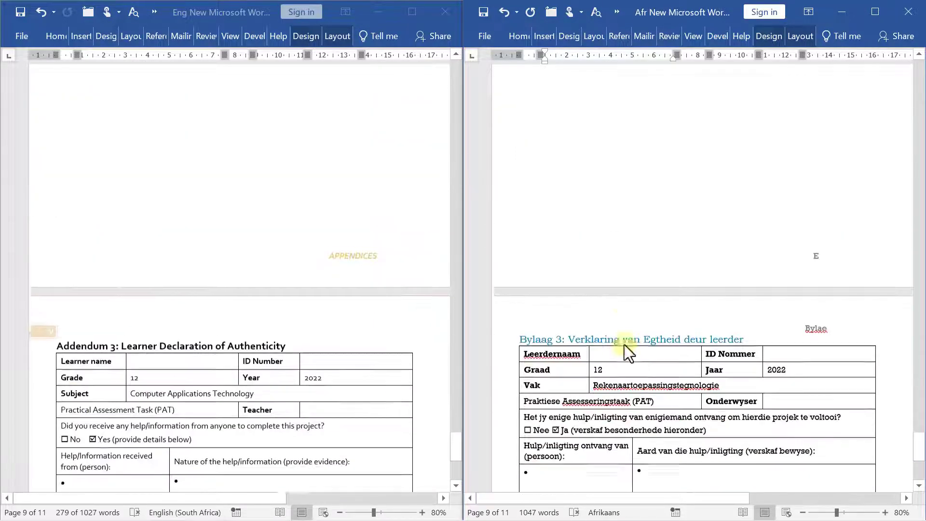
# Place the caret in the declaration's Leerdernaam field
pyautogui.click(612, 337)
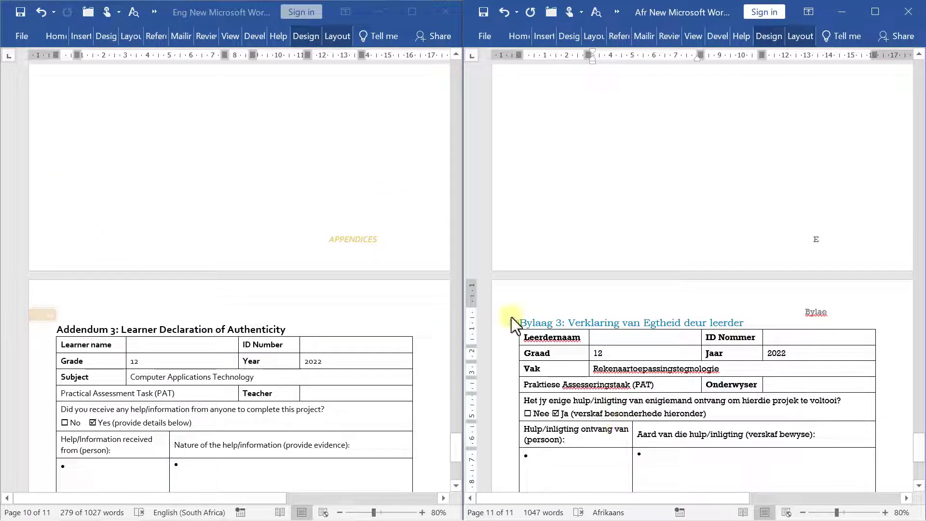
pyautogui.scroll(-5, 613, 404)
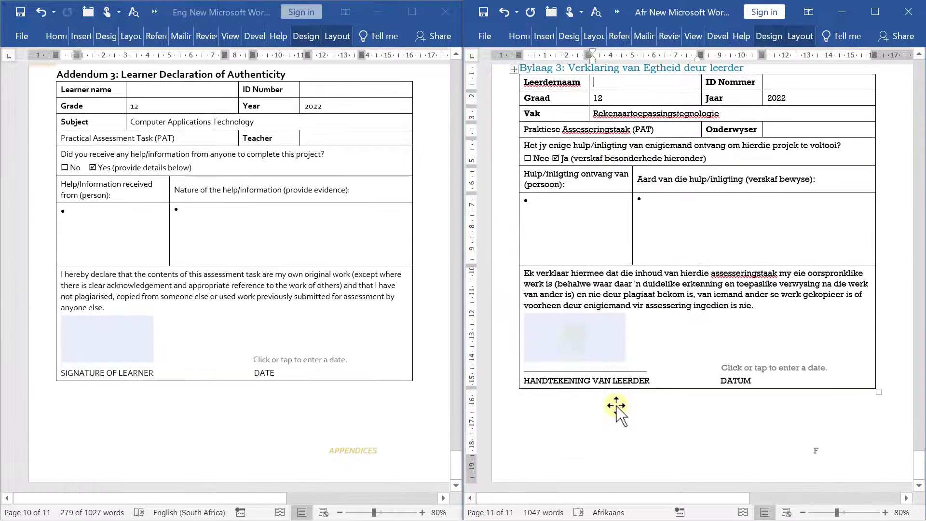
pyautogui.scroll(4, 740, 363)
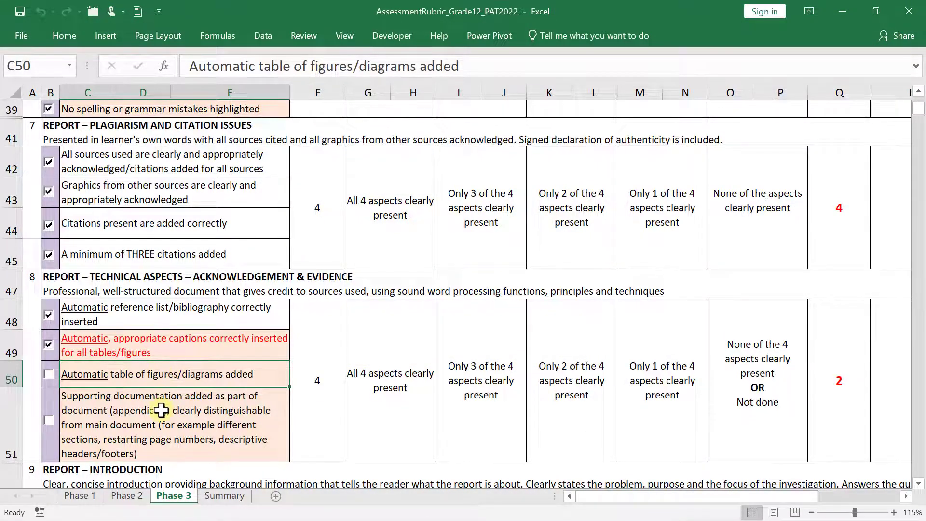
# Tick the appendices criterion in row 51 of the Phase 3 rubric, raising the score to 3
pyautogui.scroll(7, 151, 381)
pyautogui.click(150, 379)
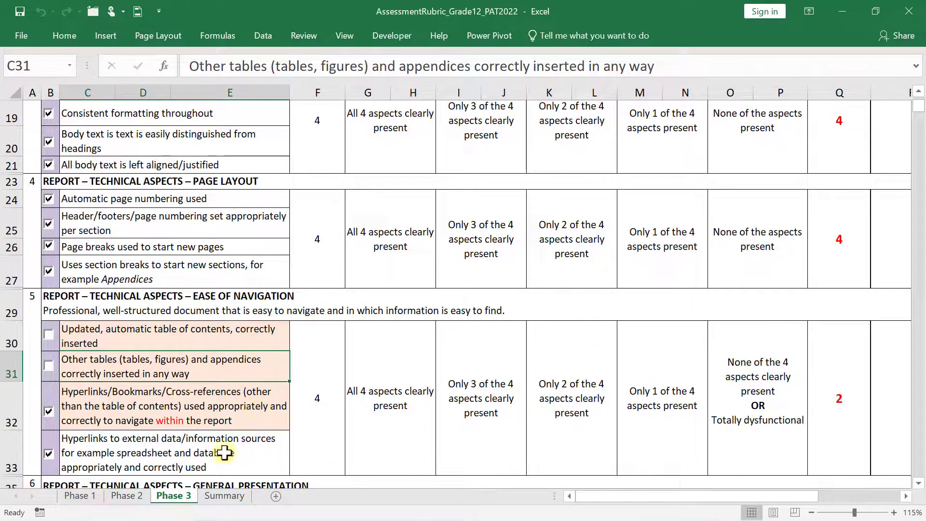
pyautogui.scroll(-10, 212, 423)
pyautogui.click(102, 208)
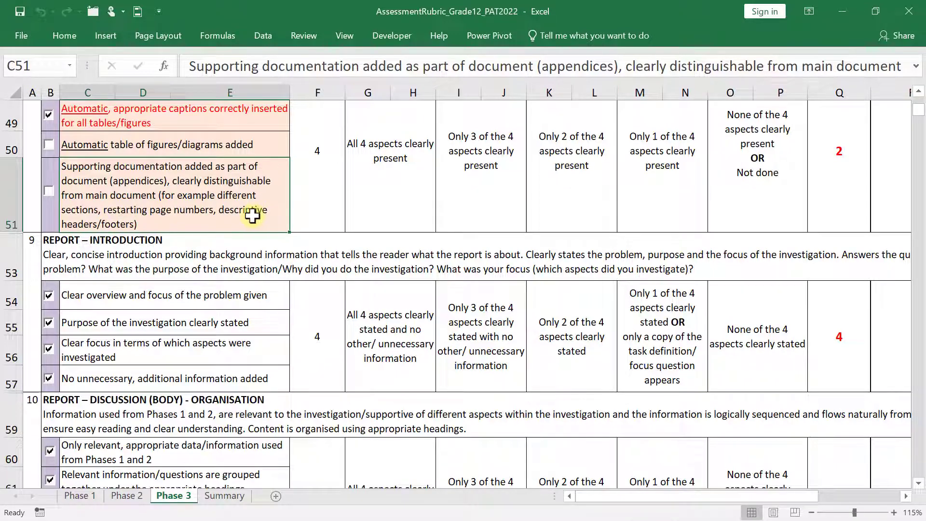
pyautogui.click(50, 193)
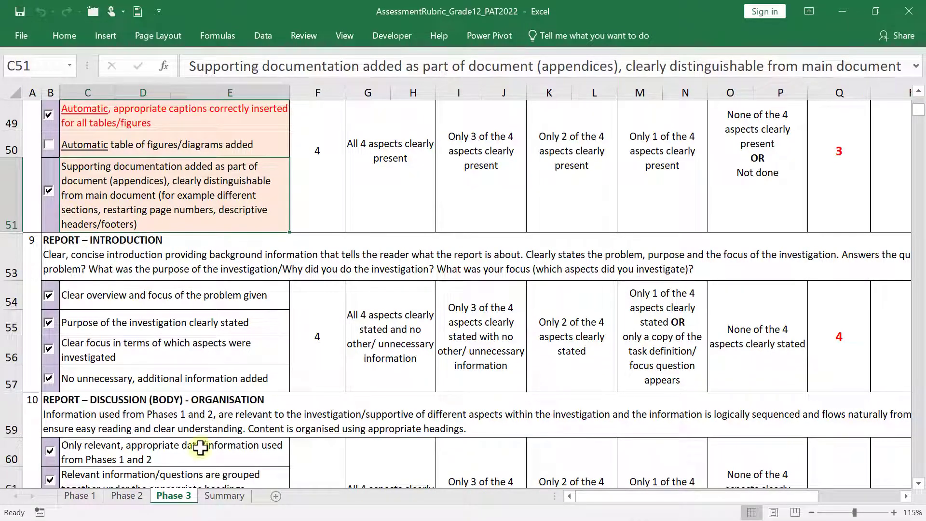
# Show both Word reports side by side and scroll through them in sync
pyautogui.moveTo(217, 515)
pyautogui.moveTo(121, 513)
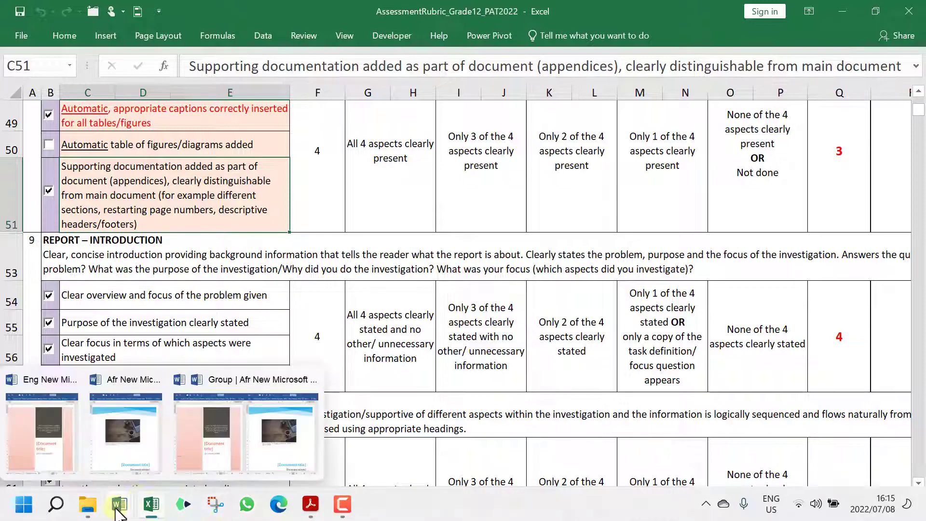
pyautogui.click(268, 446)
pyautogui.scroll(-10, 667, 381)
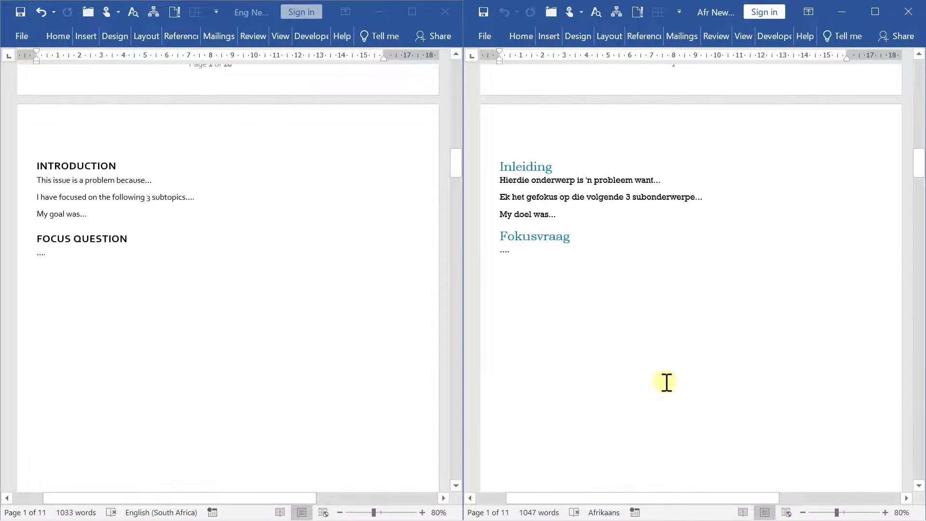
pyautogui.scroll(2, 666, 382)
pyautogui.scroll(2, 658, 314)
pyautogui.scroll(-15, 689, 328)
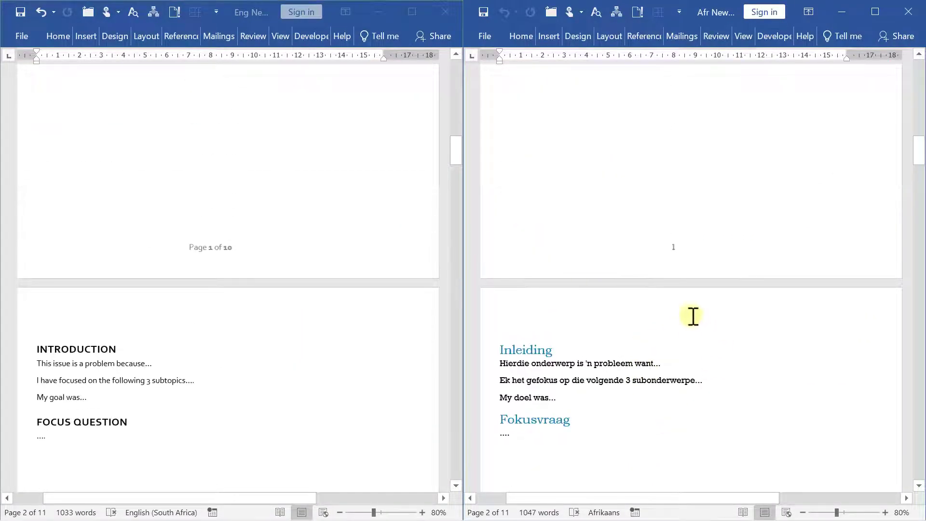
pyautogui.scroll(-15, 689, 327)
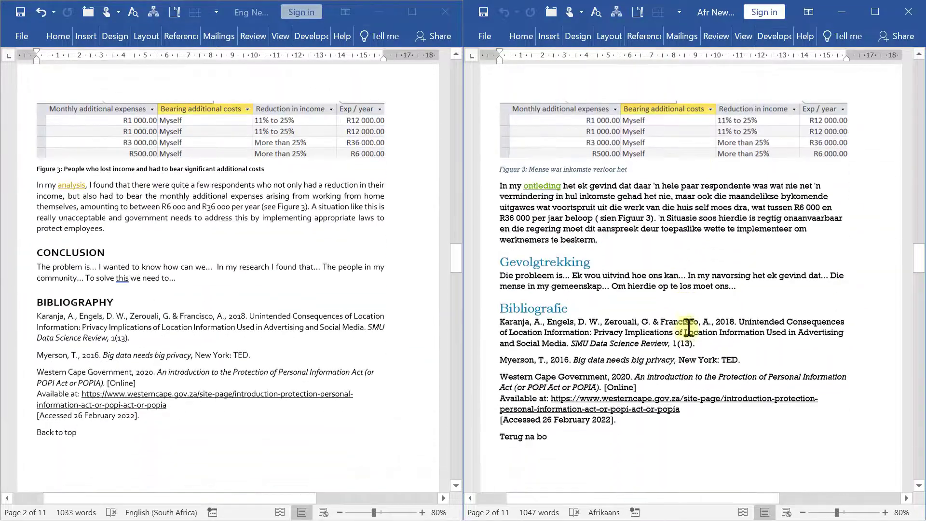
pyautogui.scroll(8, 689, 332)
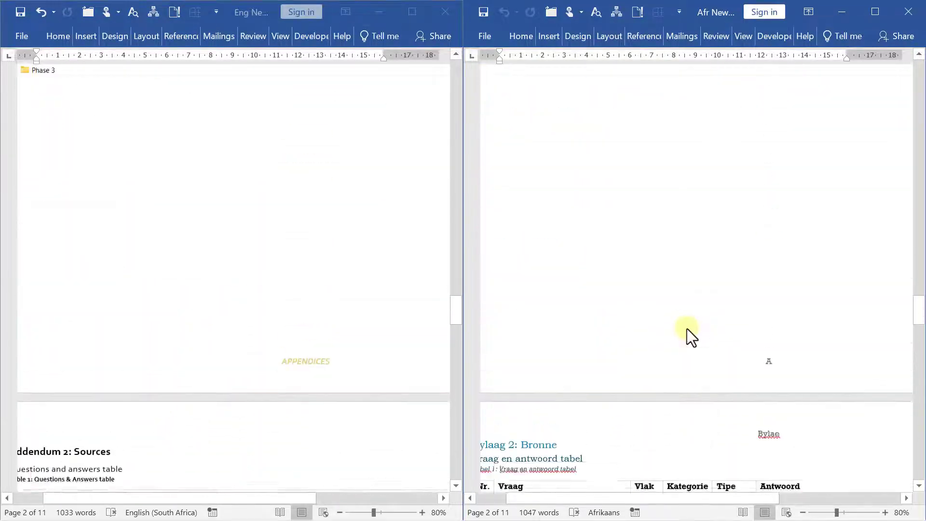
pyautogui.scroll(-3, 336, 421)
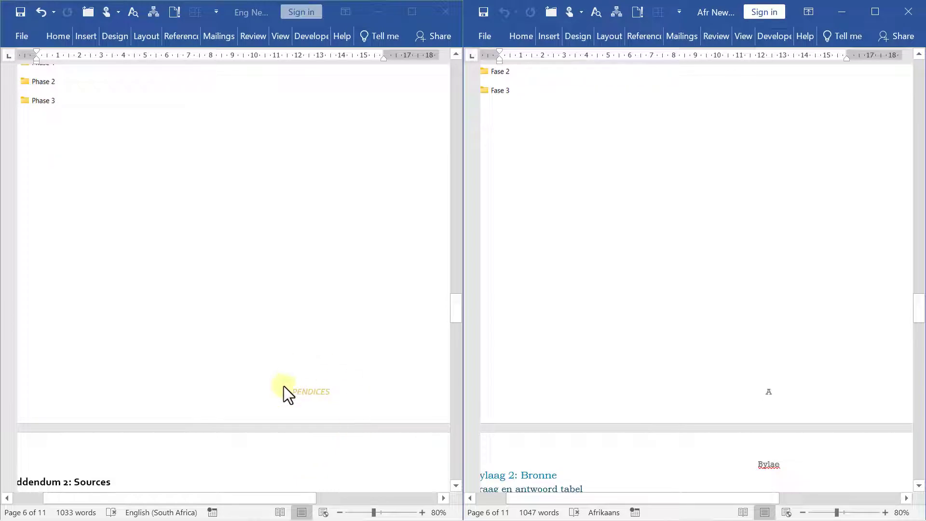
pyautogui.scroll(3, 300, 392)
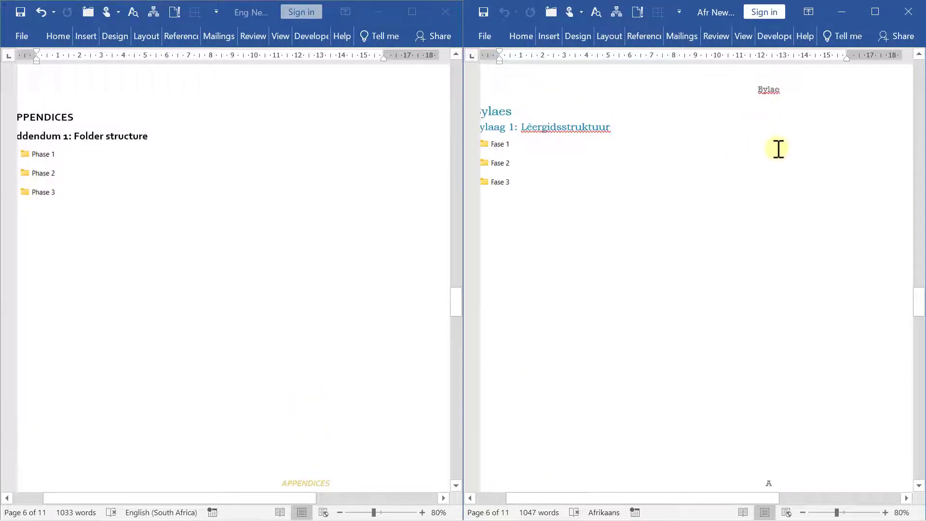
pyautogui.scroll(3, 771, 348)
# Compare sections such as 'Discussion and Analysis' with 'Bespreking en Analise' across both reports
pyautogui.moveTo(679, 499); pyautogui.dragTo(623, 496)
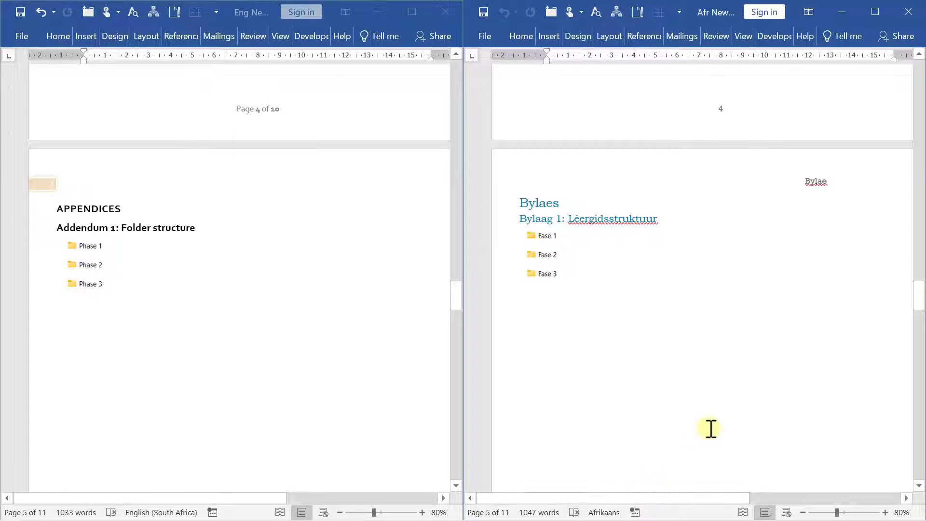
pyautogui.scroll(-3, 732, 391)
pyautogui.scroll(3, 693, 375)
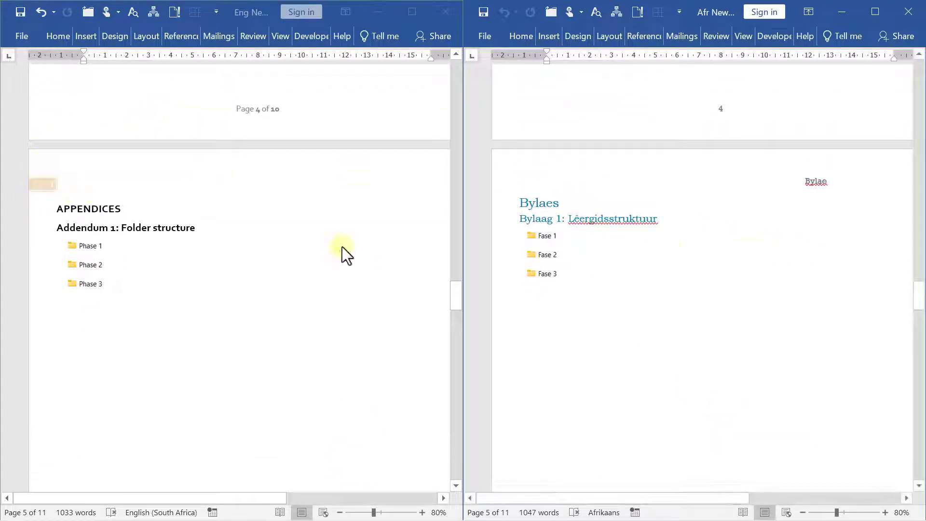
pyautogui.scroll(-5, 764, 283)
pyautogui.scroll(-10, 815, 296)
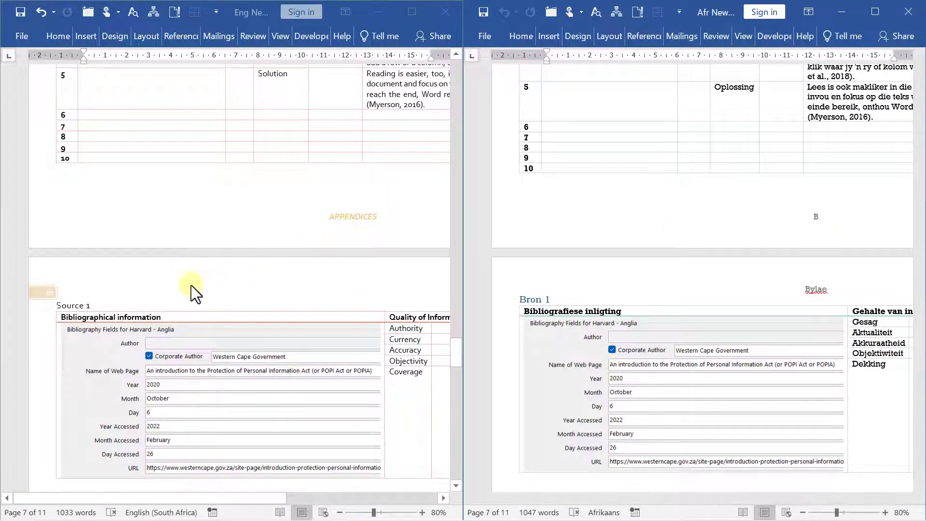
pyautogui.scroll(-2, 191, 286)
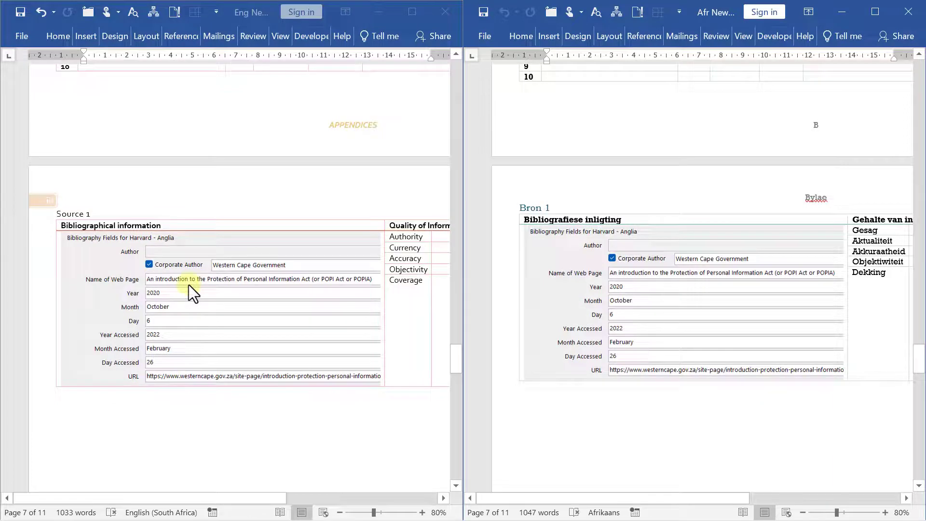
pyautogui.scroll(-6, 189, 284)
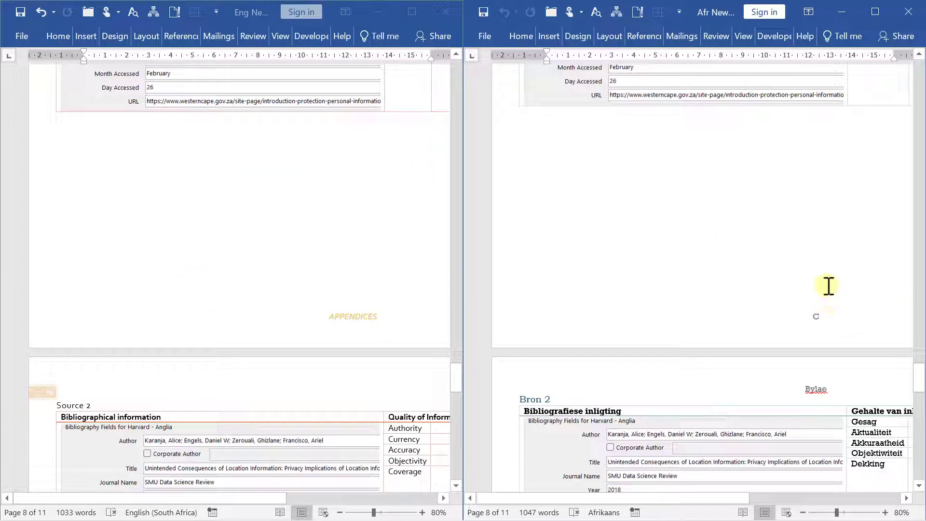
pyautogui.scroll(6, 794, 336)
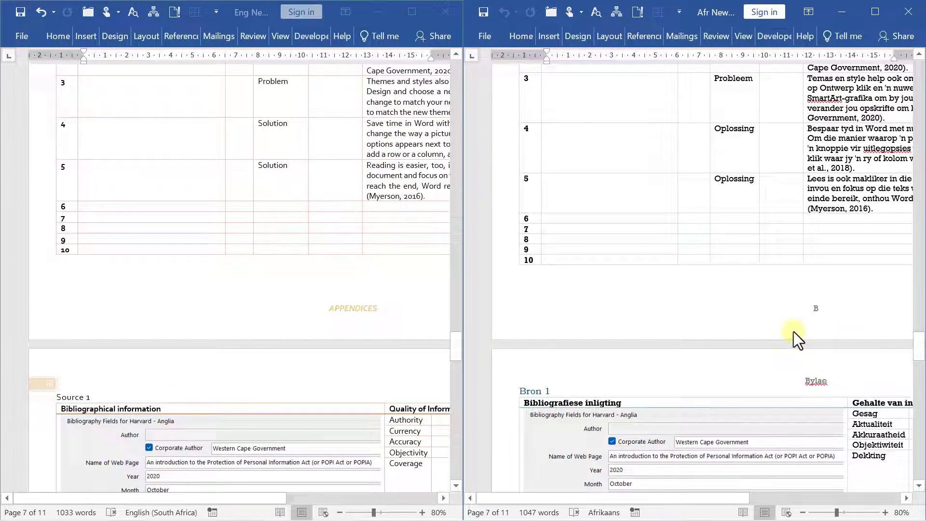
pyautogui.scroll(15, 794, 329)
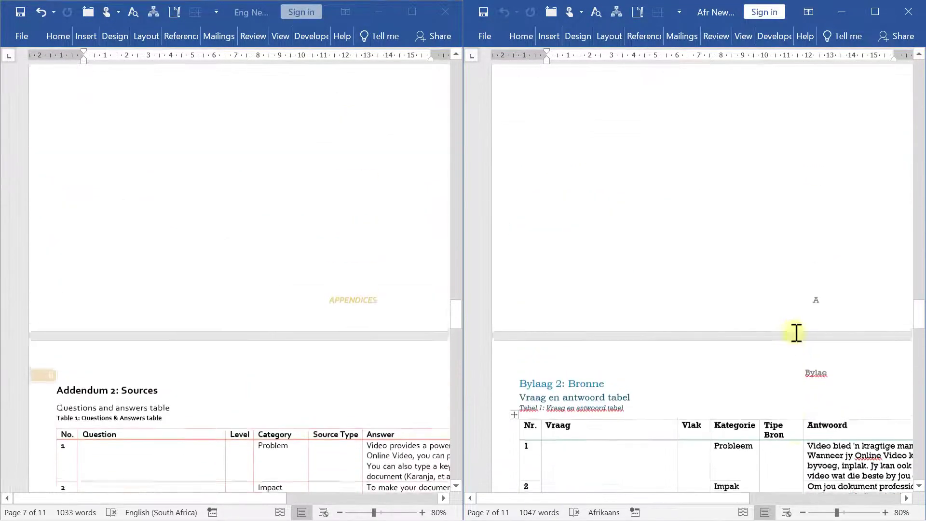
pyautogui.scroll(20, 797, 335)
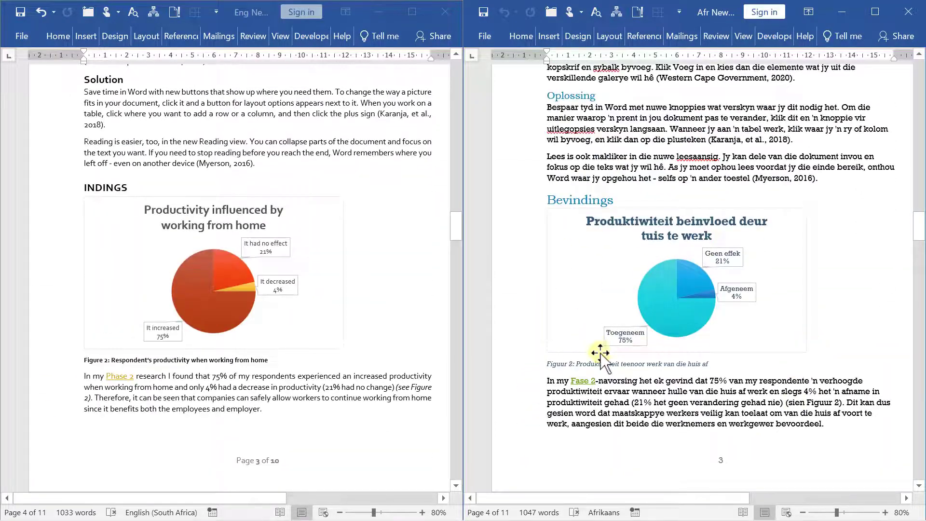
pyautogui.scroll(5, 770, 365)
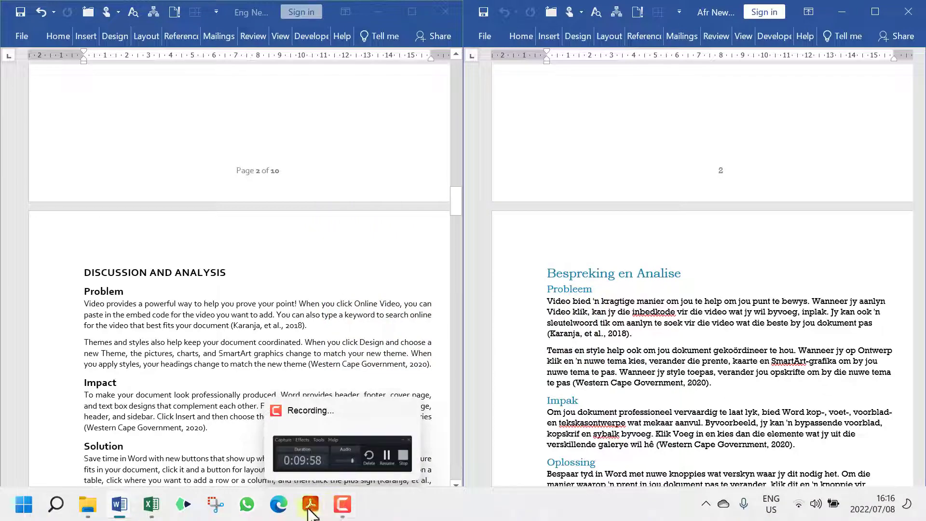
# Return to the Excel rubric and select the table of figures criterion in C50
pyautogui.click(164, 504)
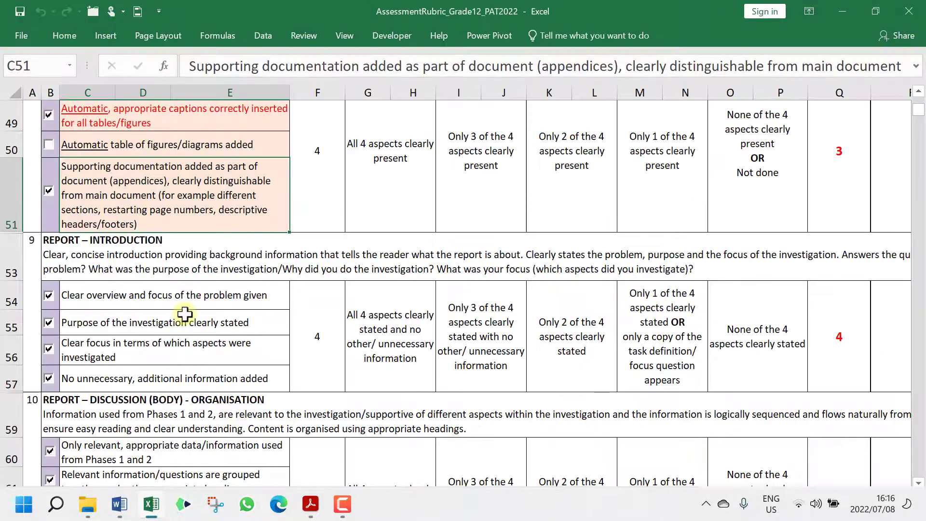
pyautogui.scroll(4, 185, 314)
pyautogui.click(166, 376)
pyautogui.scroll(4, 171, 377)
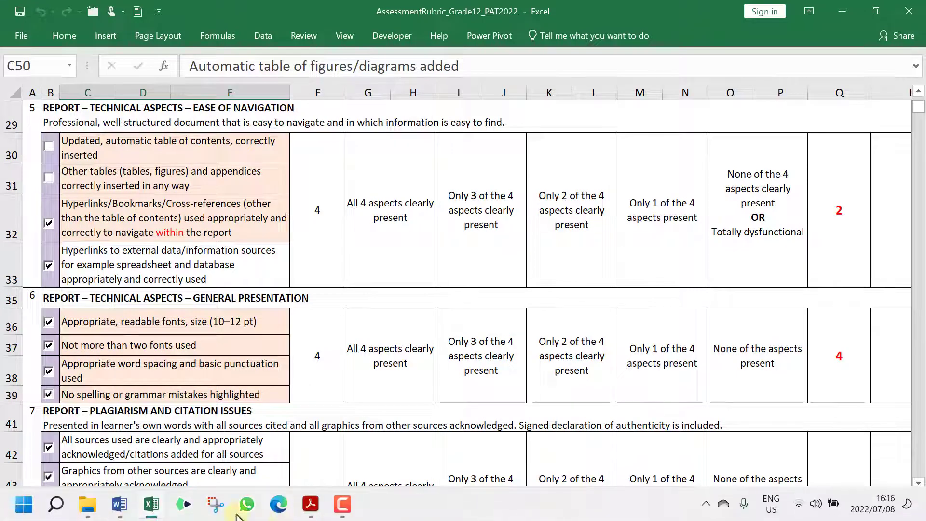
# Add an empty line under the TABLE OF CONTENTS and TABLE OF FIGURES headings
pyautogui.moveTo(120, 504)
pyautogui.click(247, 444)
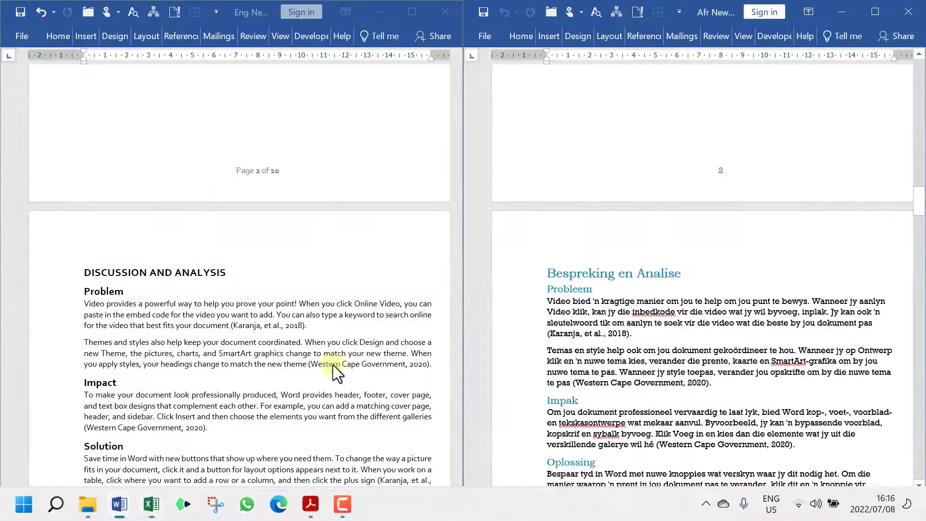
pyautogui.scroll(10, 655, 326)
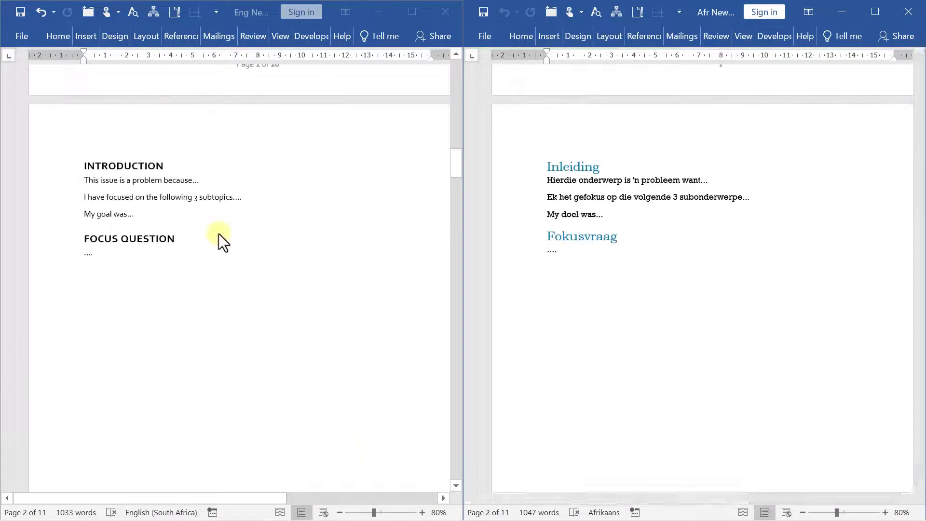
pyautogui.scroll(-5, 219, 234)
pyautogui.scroll(-5, 219, 234)
pyautogui.scroll(2, 219, 237)
pyautogui.click(217, 331)
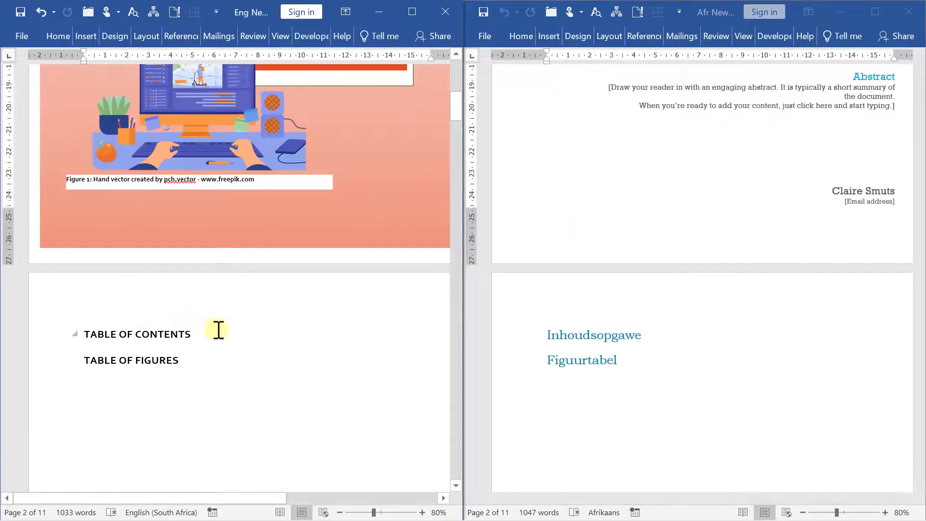
pyautogui.press('Return')
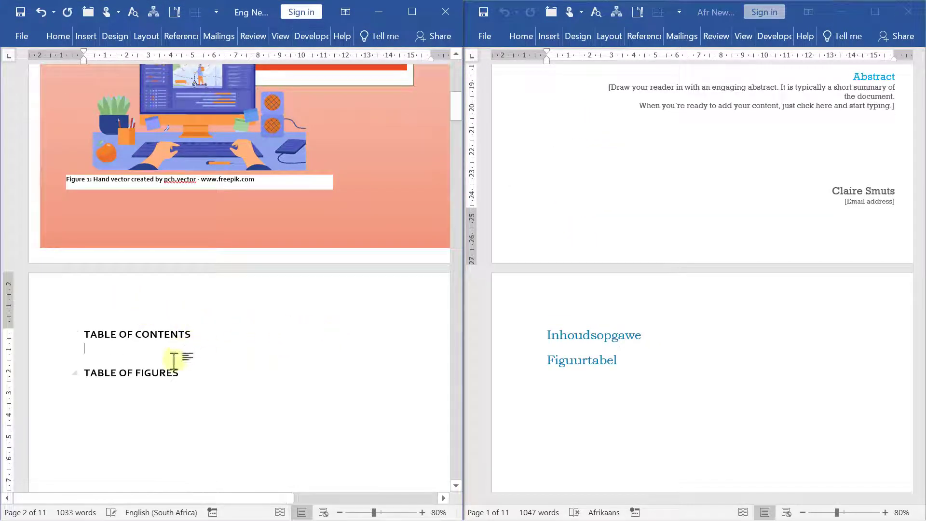
pyautogui.click(196, 372)
pyautogui.press('Return')
# Insert an automatic table of contents from the References tab
pyautogui.scroll(-2, 211, 367)
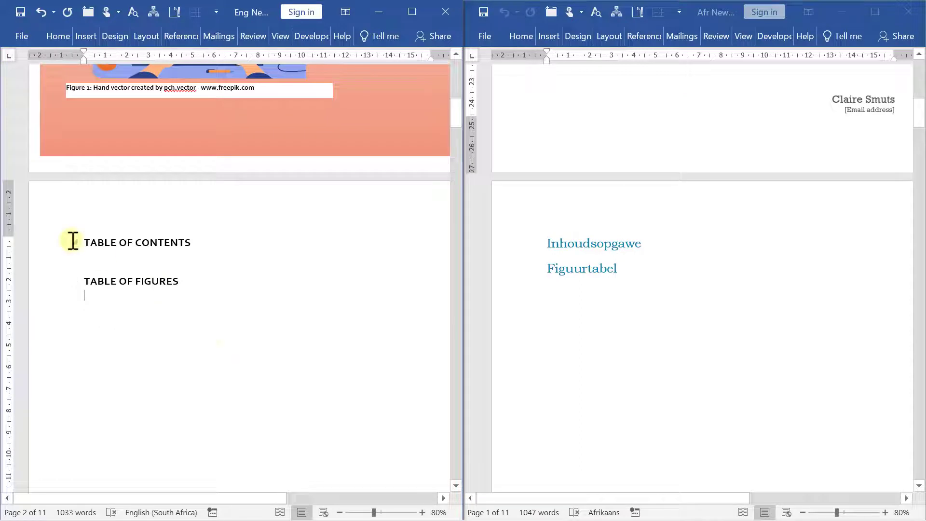
pyautogui.click(186, 39)
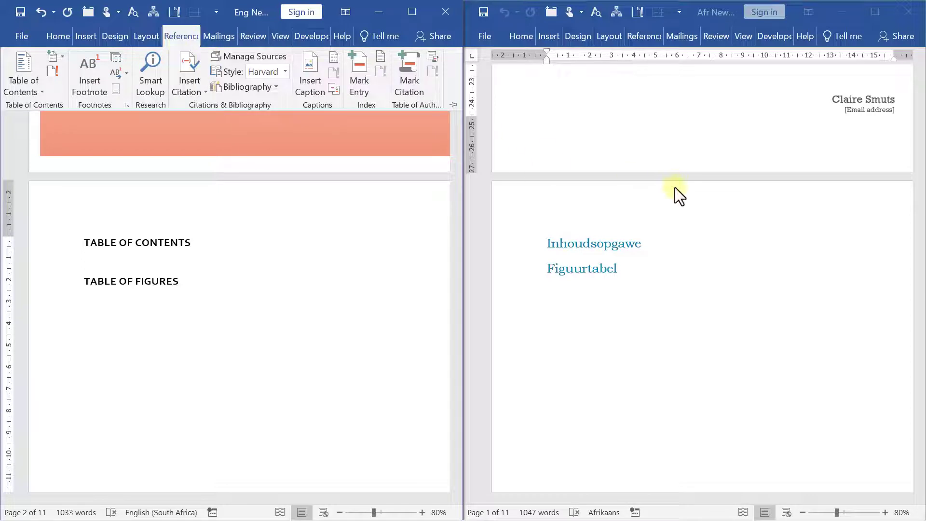
pyautogui.click(648, 240)
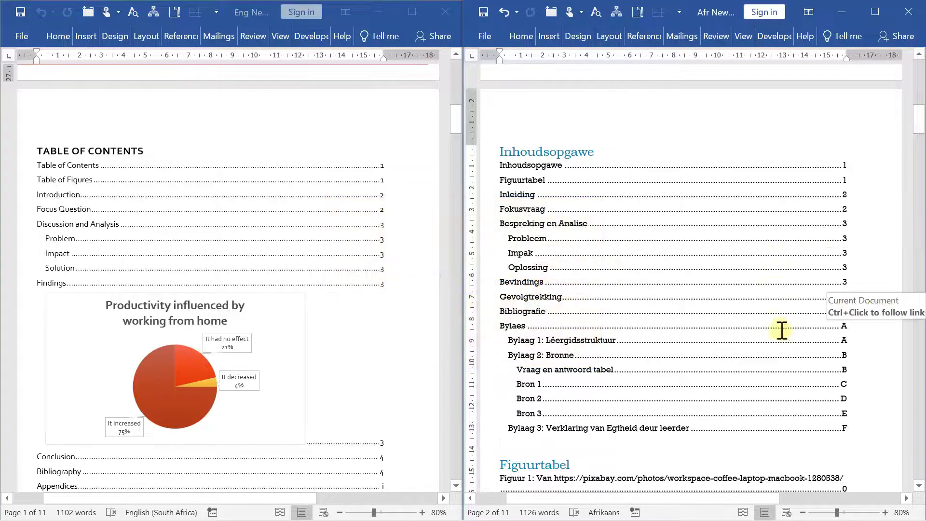
pyautogui.scroll(-2, 767, 331)
pyautogui.scroll(-1, 767, 331)
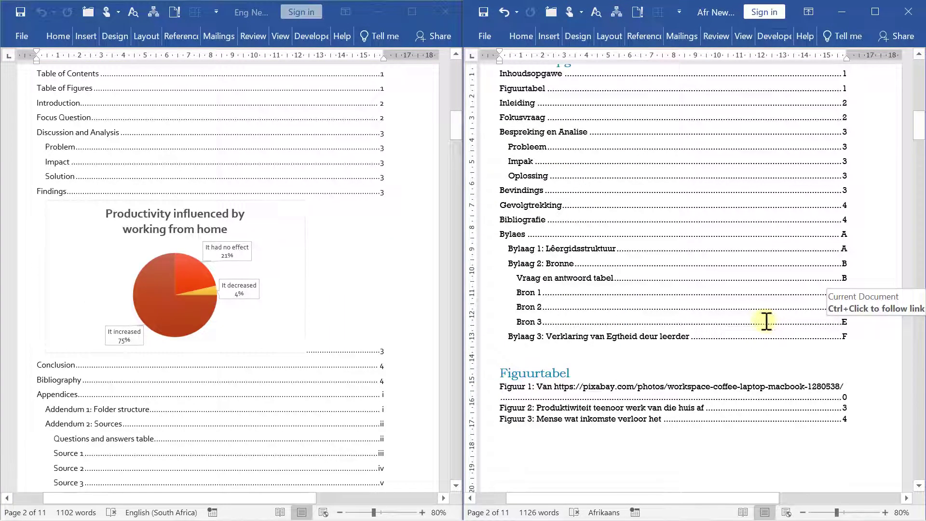
pyautogui.scroll(2, 641, 334)
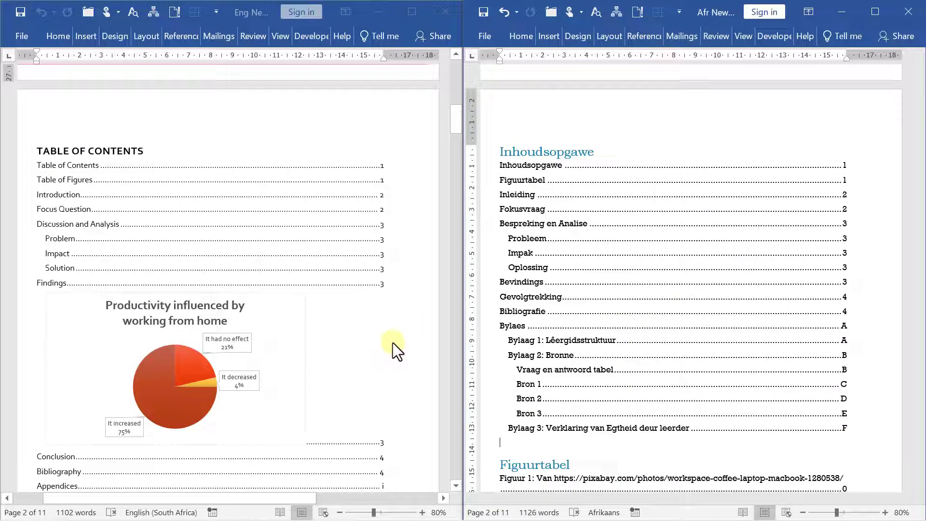
pyautogui.scroll(-2, 392, 340)
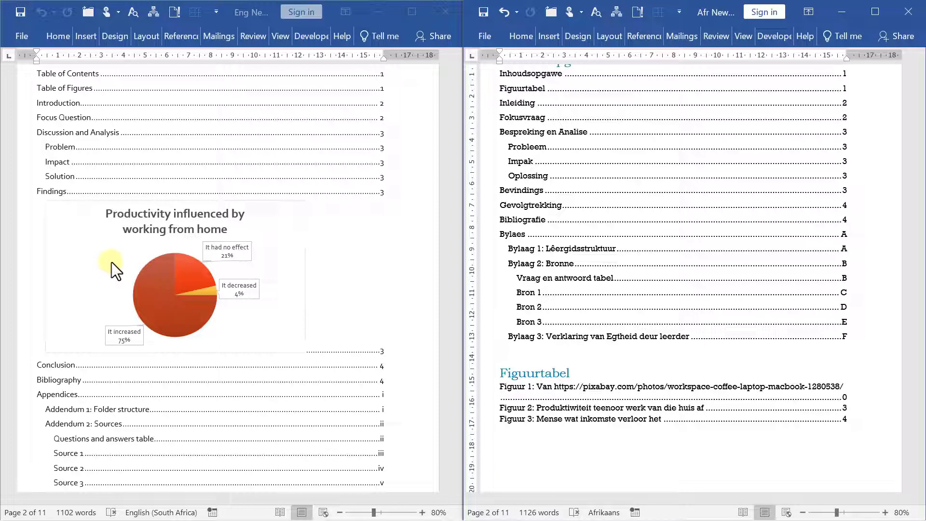
pyautogui.click(51, 338)
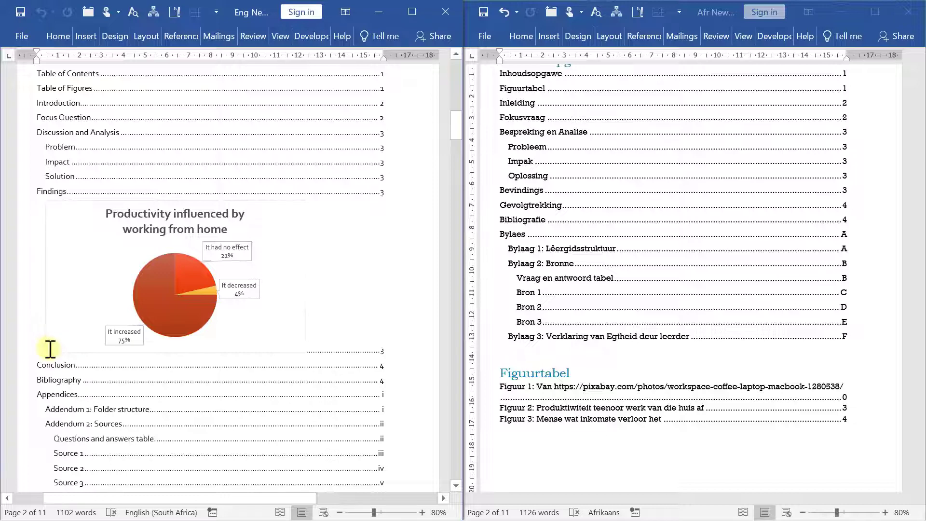
pyautogui.scroll(-10, 50, 347)
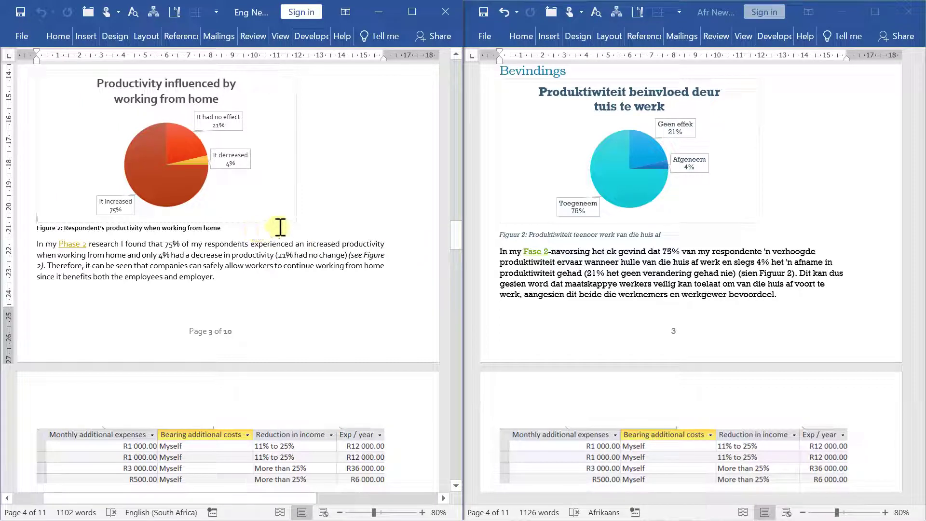
# Apply the Normal paragraph style to the selected paragraph
pyautogui.click(61, 36)
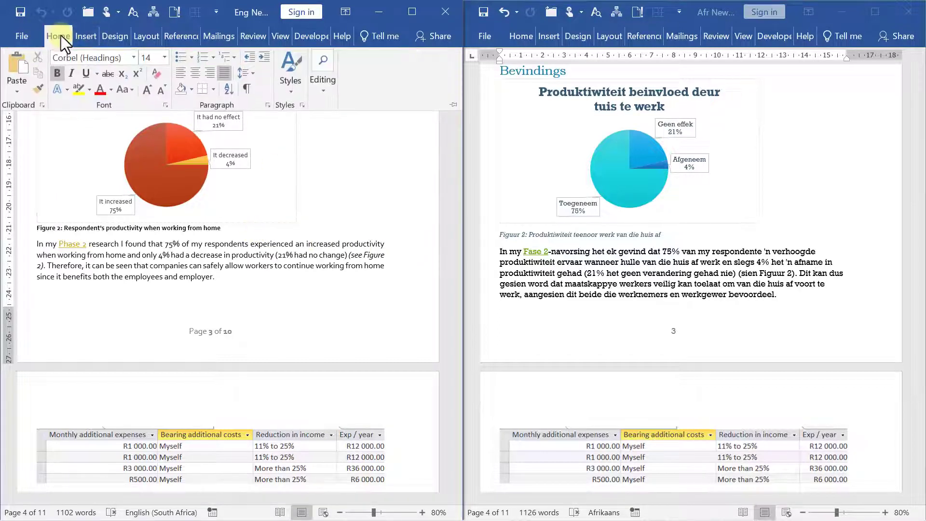
pyautogui.click(292, 90)
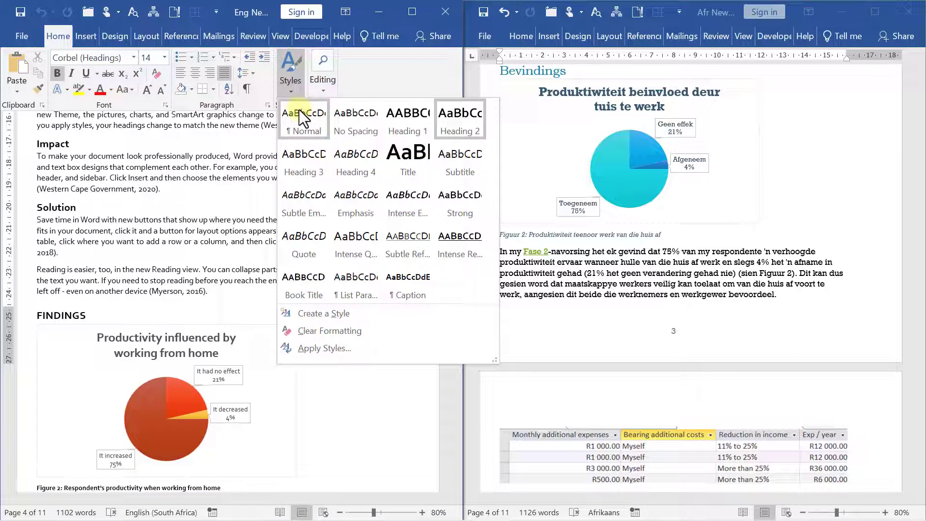
pyautogui.click(300, 115)
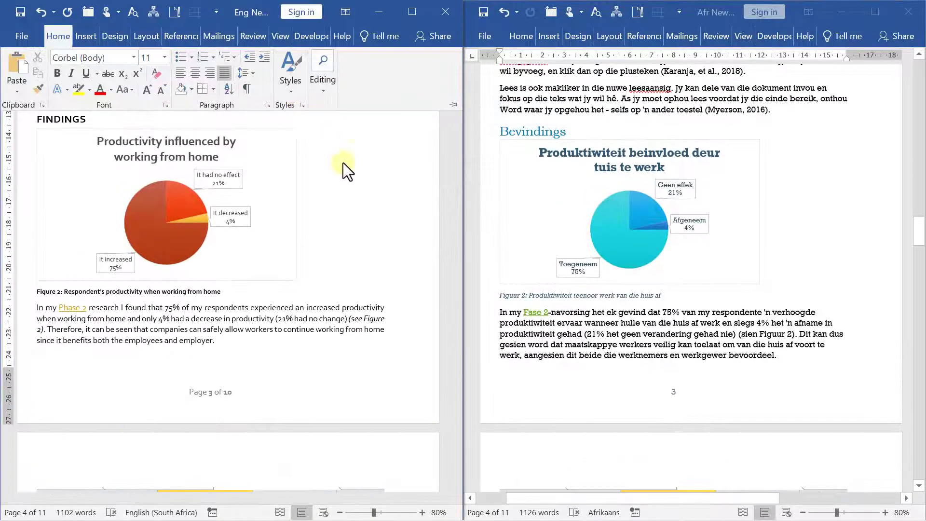
pyautogui.click(352, 190)
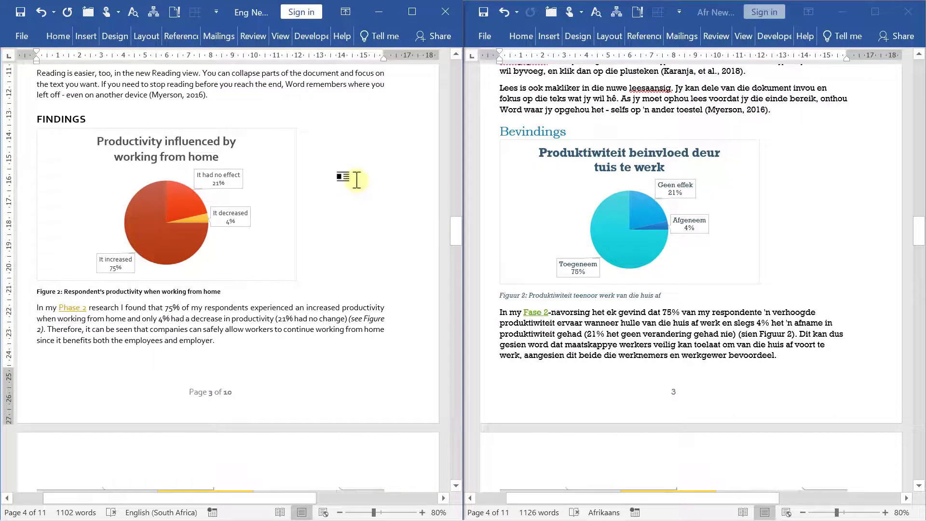
# Update the entire English table of contents
pyautogui.scroll(15, 197, 236)
pyautogui.rightClick(197, 236)
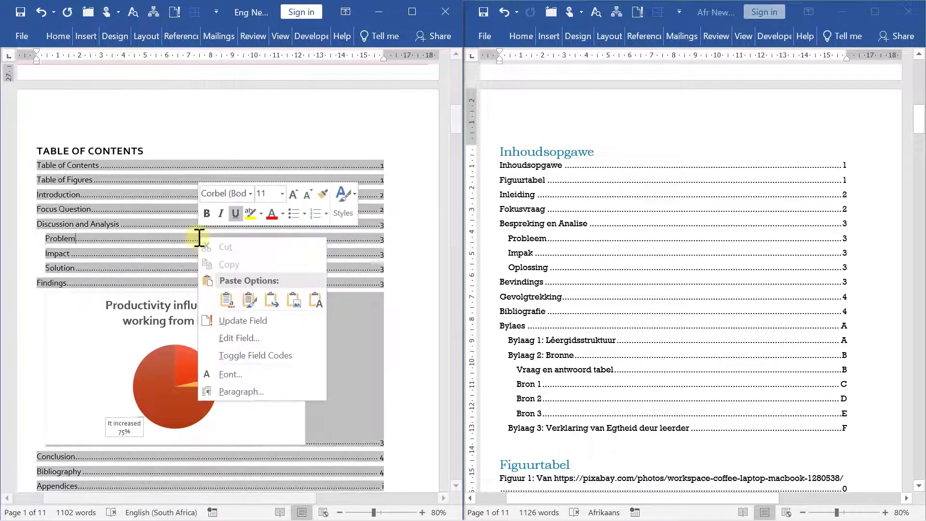
pyautogui.click(279, 318)
pyautogui.click(215, 267)
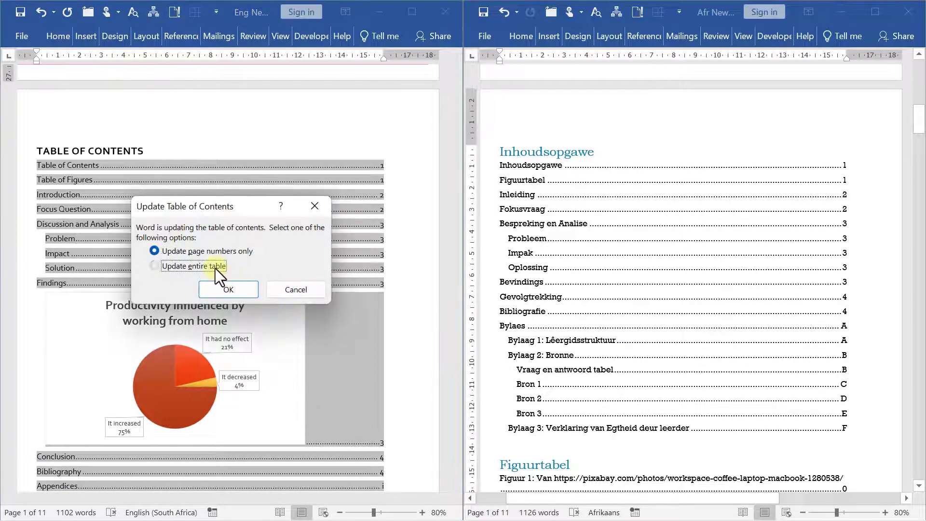
pyautogui.click(228, 290)
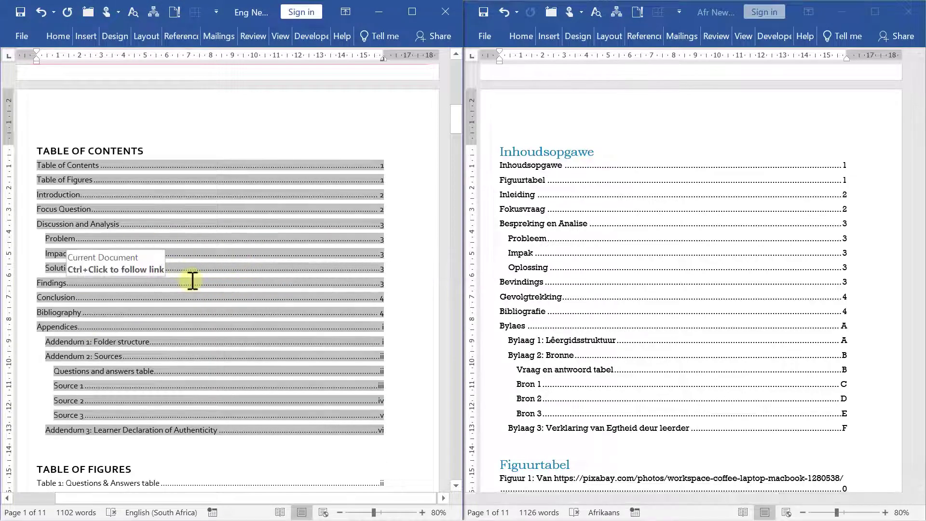
pyautogui.click(245, 369)
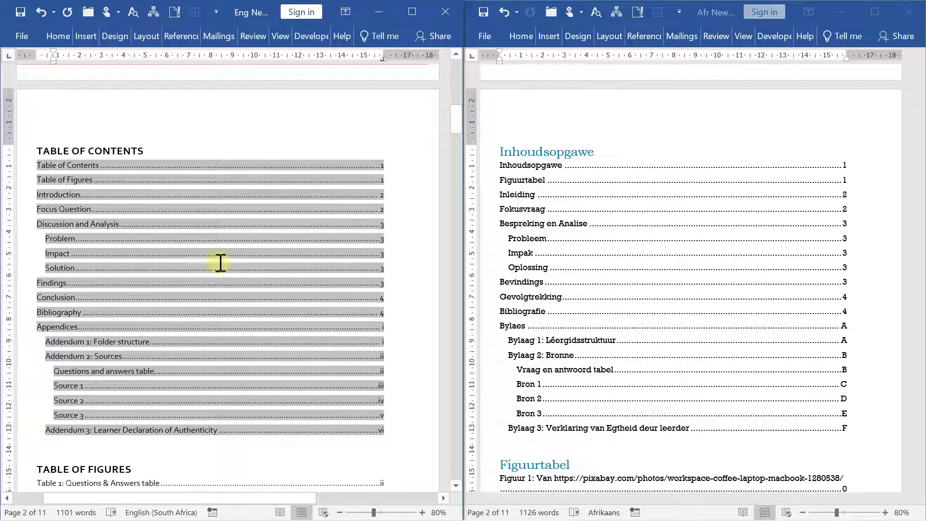
pyautogui.scroll(-2, 298, 260)
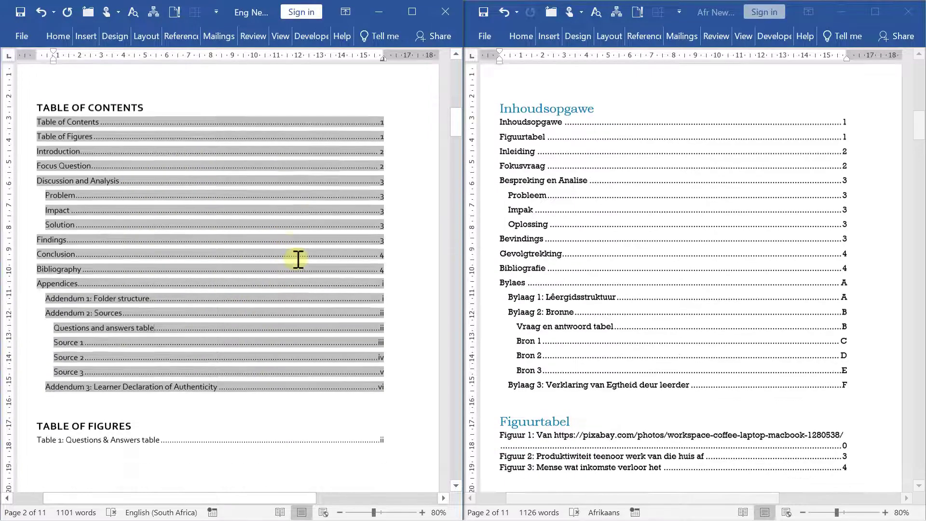
pyautogui.scroll(-2, 298, 260)
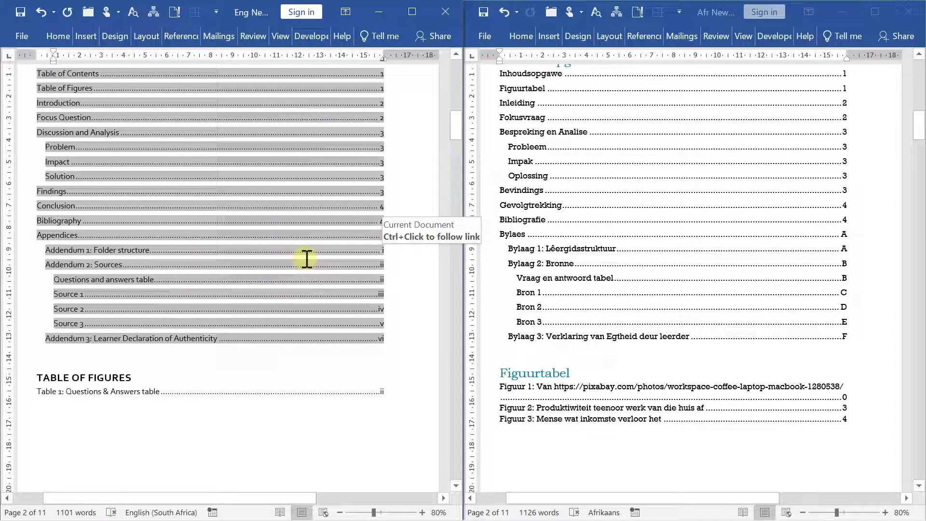
pyautogui.click(121, 393)
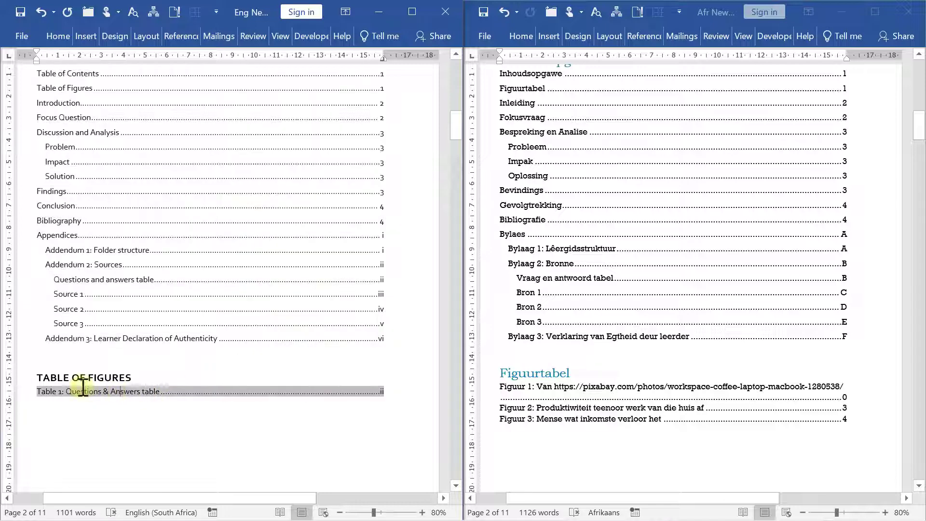
pyautogui.click(529, 412)
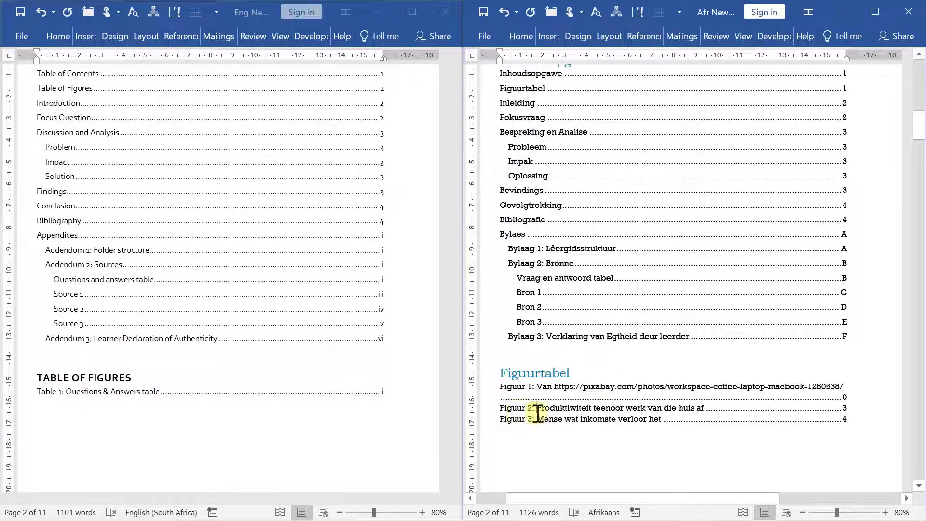
pyautogui.scroll(-4, 533, 412)
pyautogui.click(573, 351)
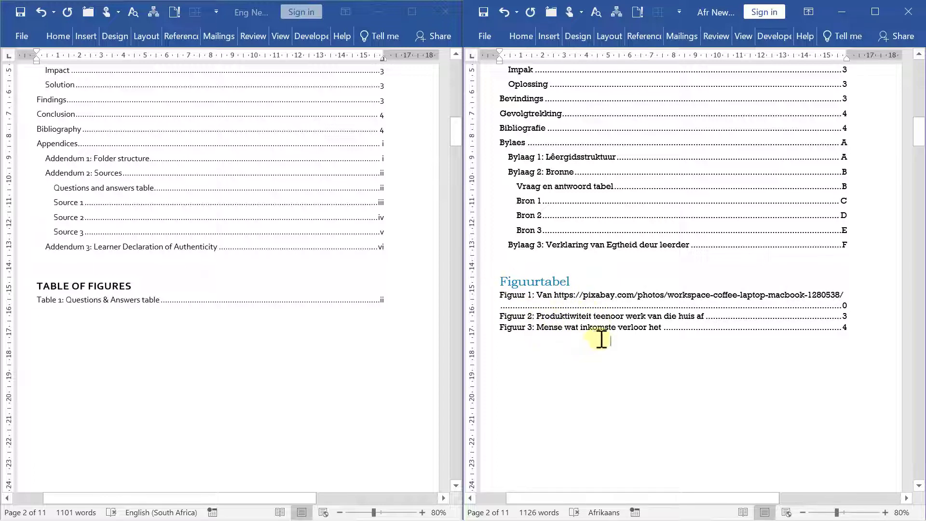
pyautogui.click(76, 316)
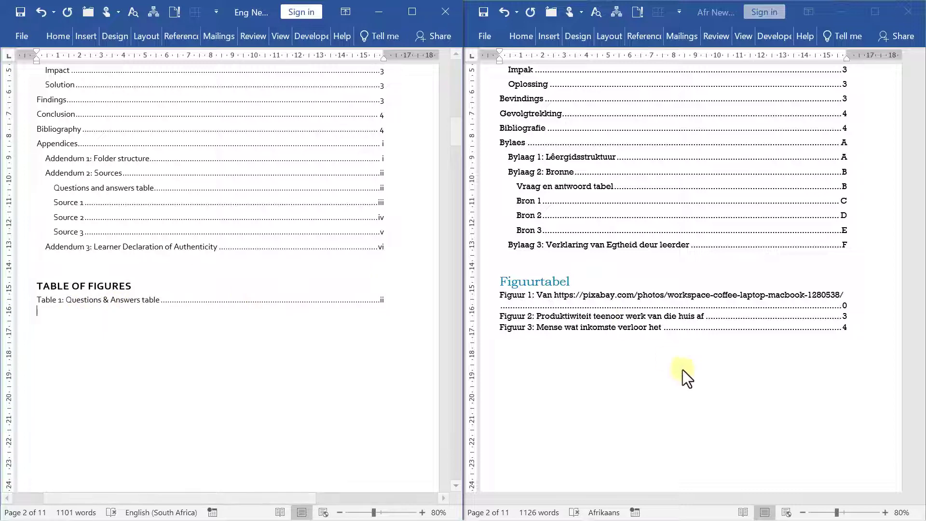
pyautogui.scroll(-2, 524, 345)
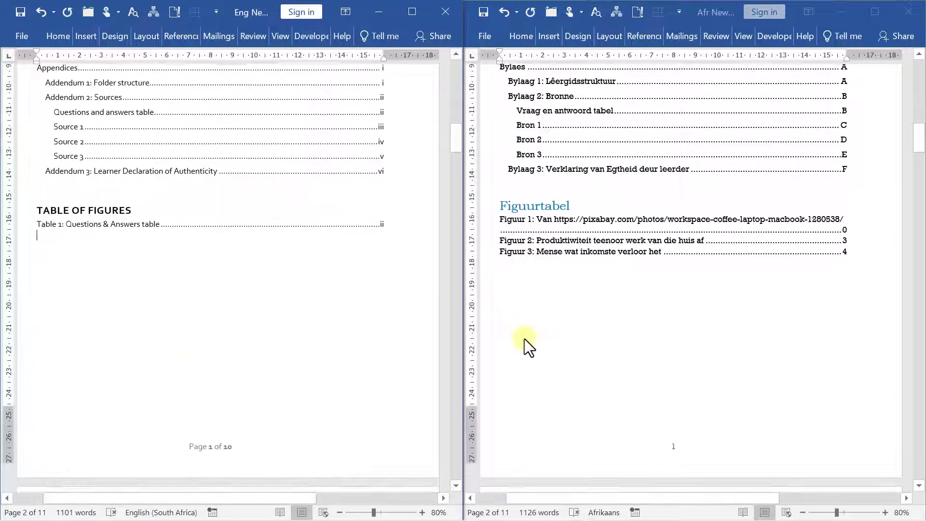
pyautogui.scroll(2, 523, 345)
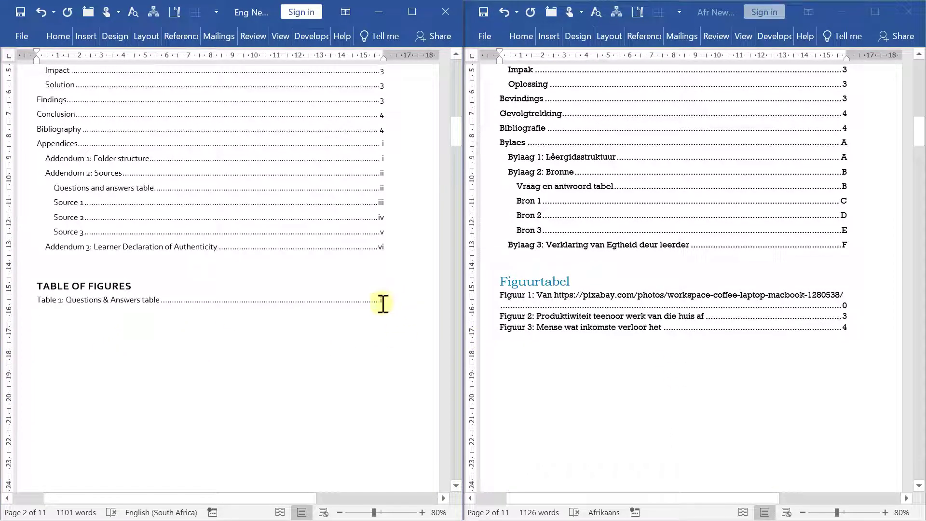
# Set up a new English table of figures with the Figure label, built from the Caption style
pyautogui.click(383, 304)
pyautogui.hotkey('alt', 's')
pyautogui.press('g')
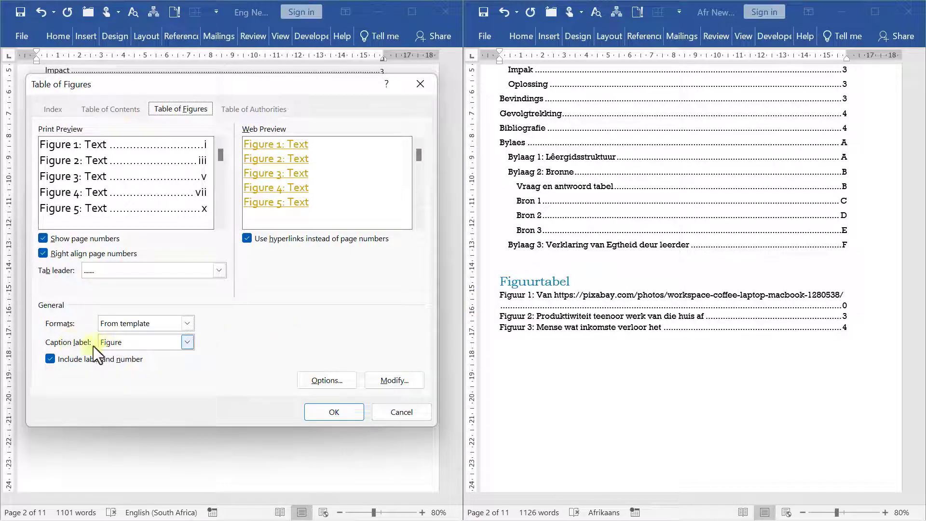
pyautogui.click(121, 344)
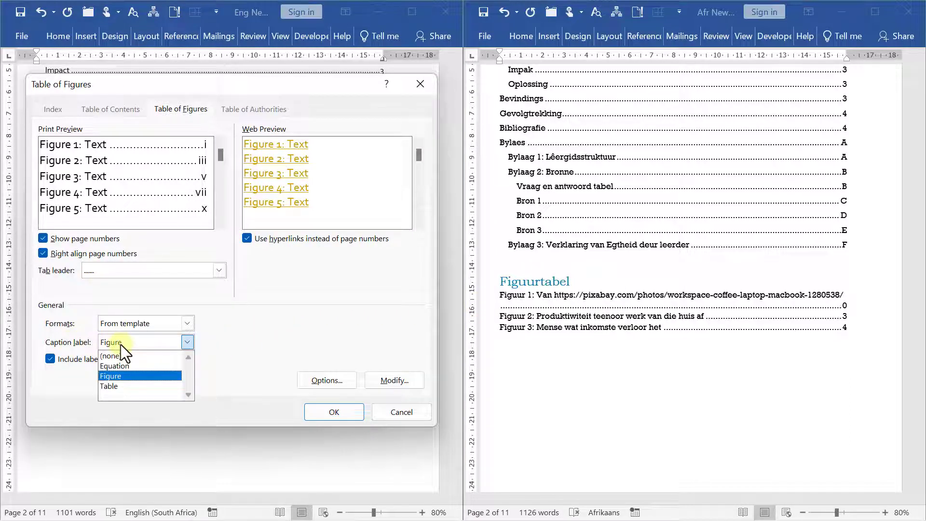
pyautogui.click(121, 344)
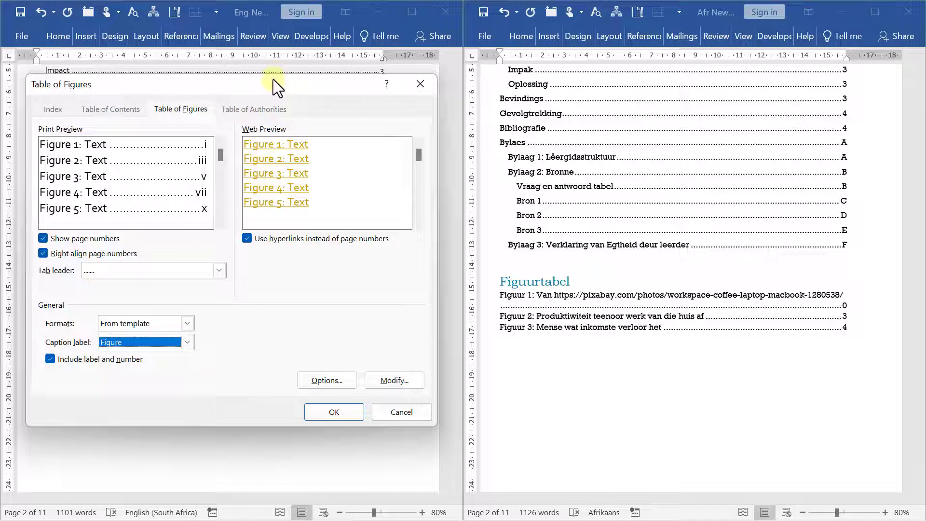
pyautogui.moveTo(273, 79); pyautogui.dragTo(455, 81)
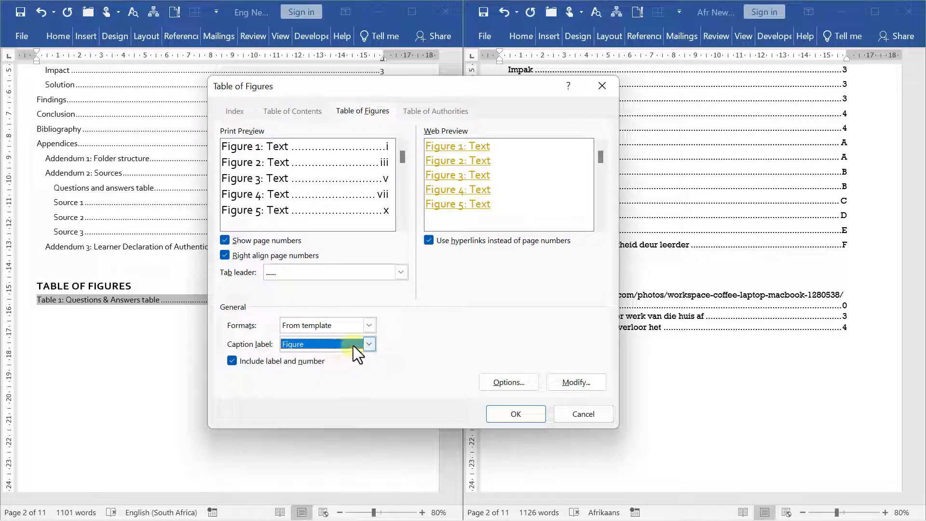
pyautogui.click(506, 383)
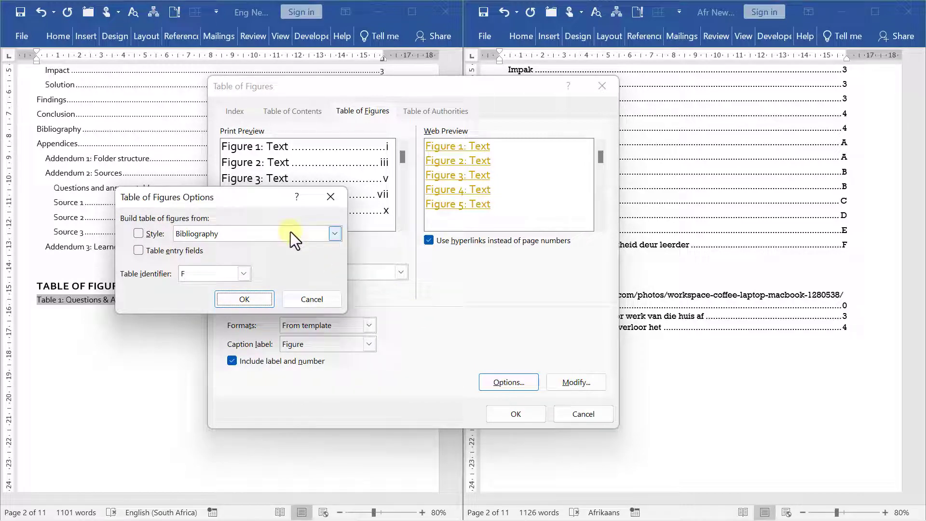
pyautogui.click(141, 235)
pyautogui.click(221, 234)
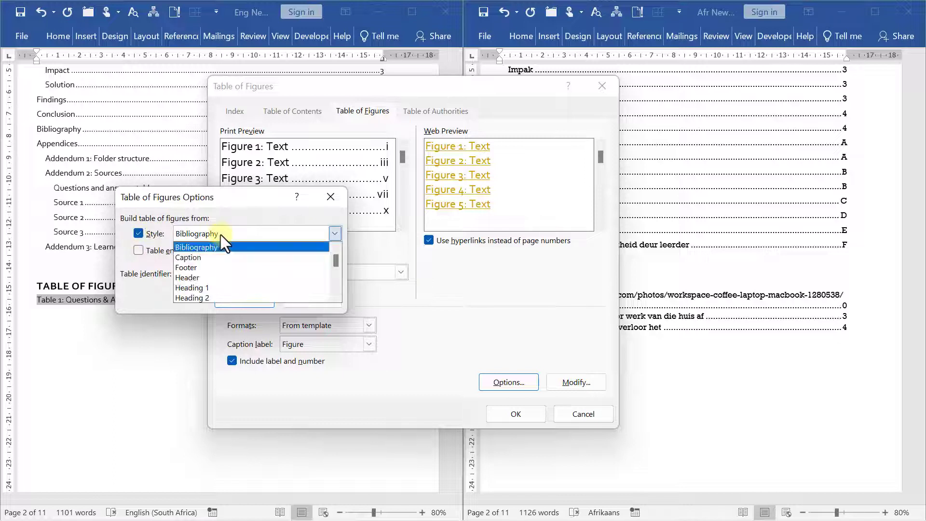
pyautogui.click(205, 256)
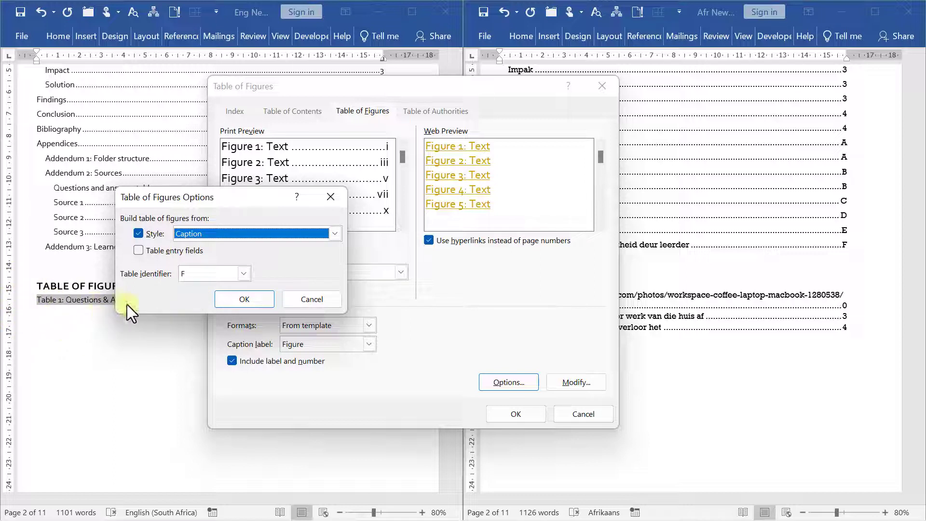
pyautogui.click(244, 299)
pyautogui.click(518, 411)
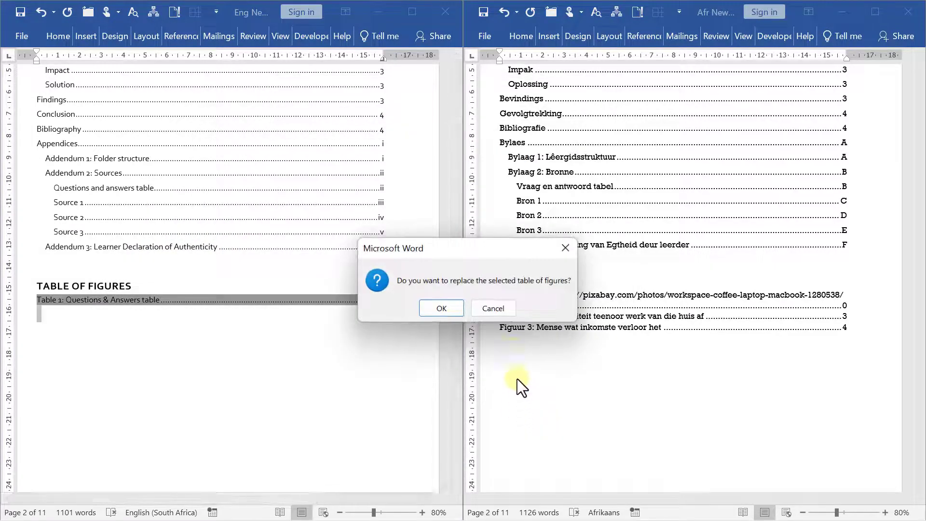
# Replace the old table of figures and review the rebuilt list of Figures 1–3 and Table 1
pyautogui.click(452, 314)
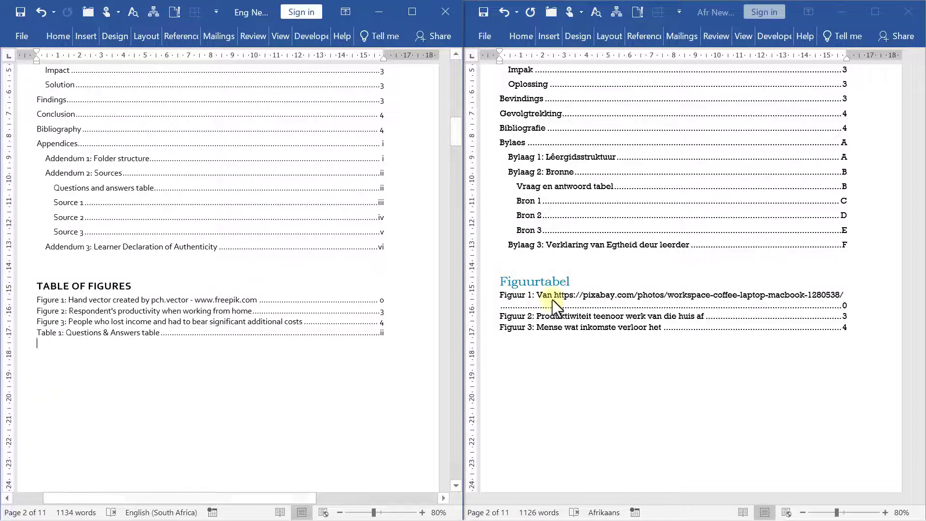
pyautogui.scroll(6, 627, 300)
pyautogui.scroll(-3, 632, 291)
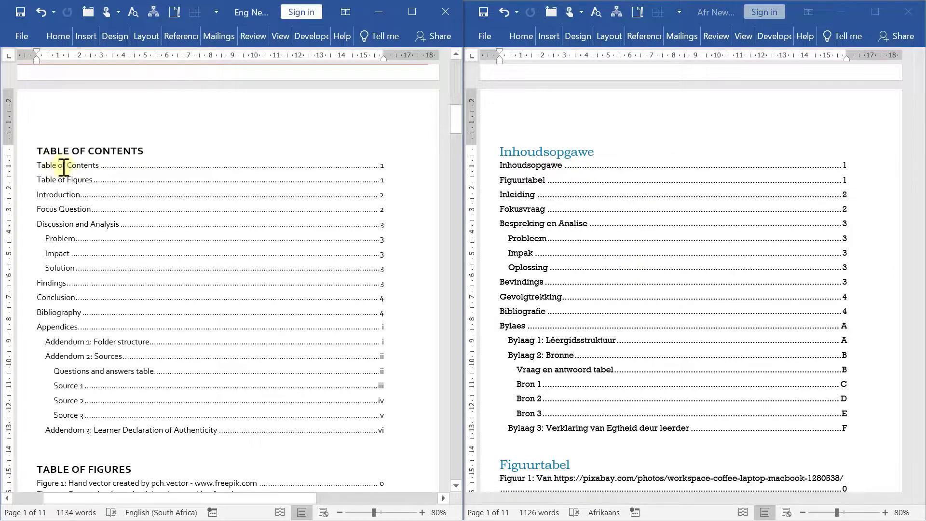
pyautogui.scroll(-3, 60, 155)
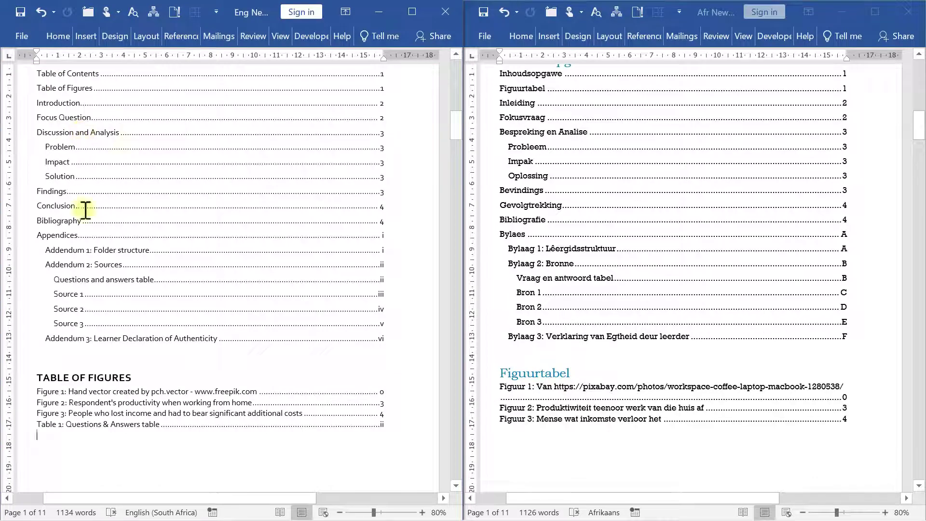
pyautogui.scroll(3, 99, 210)
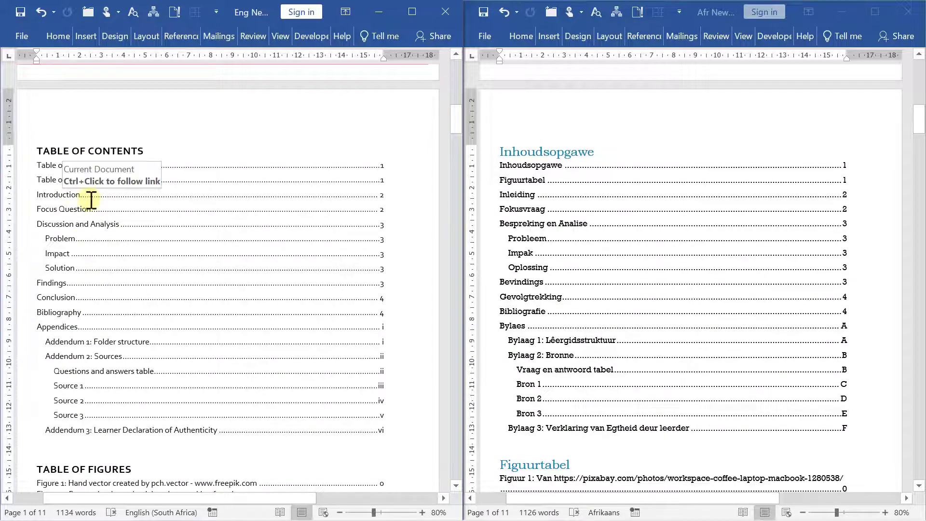
# Select the TABLE OF CONTENTS heading and set the Styles pane to list all styles
pyautogui.click(63, 150)
pyautogui.moveTo(150, 152); pyautogui.dragTo(30, 151)
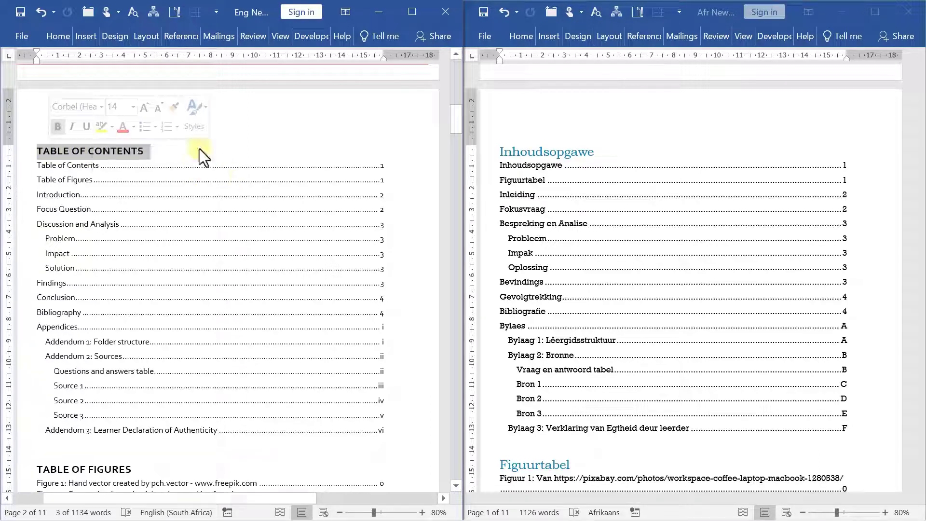
pyautogui.click(66, 39)
pyautogui.click(289, 82)
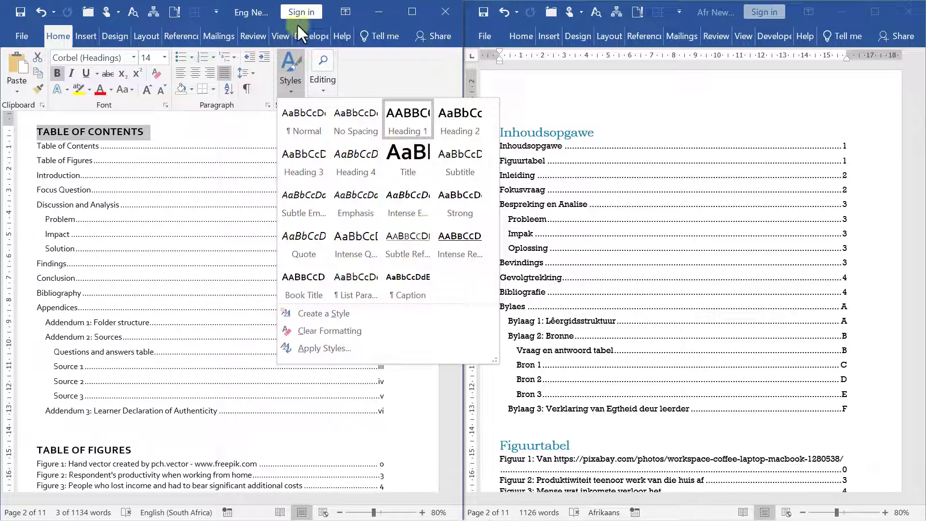
pyautogui.click(328, 76)
pyautogui.click(302, 105)
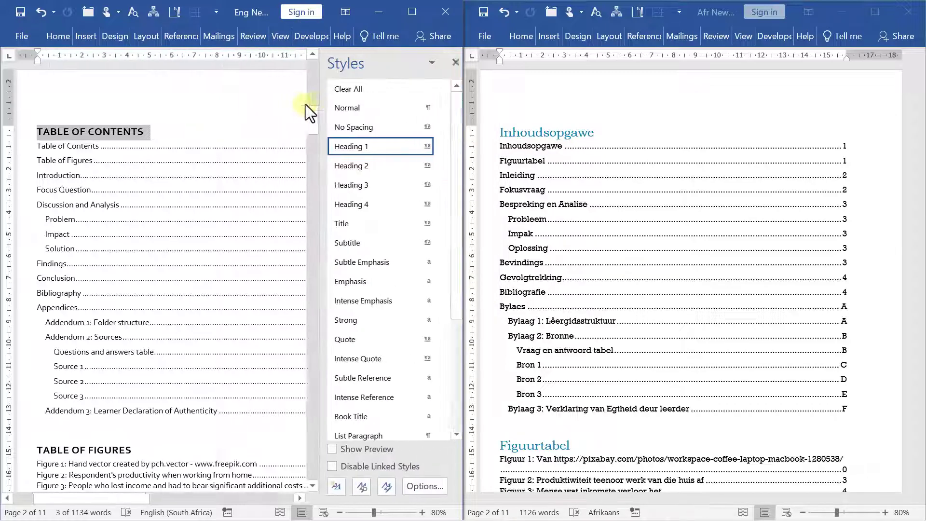
pyautogui.click(418, 487)
pyautogui.click(235, 169)
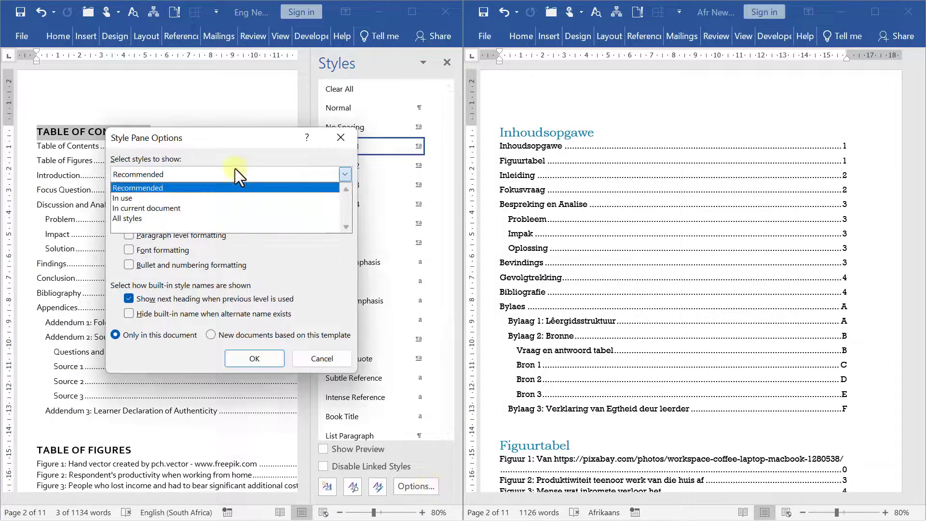
pyautogui.click(163, 216)
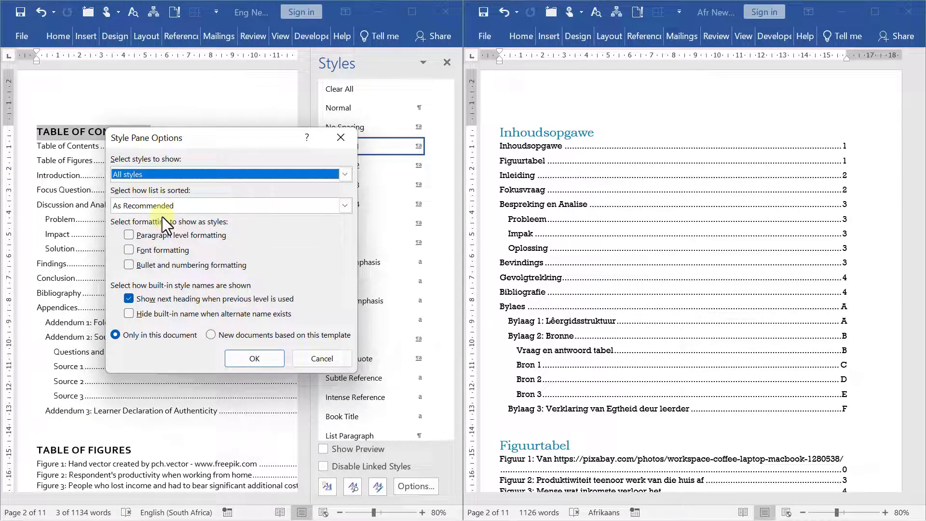
pyautogui.click(260, 356)
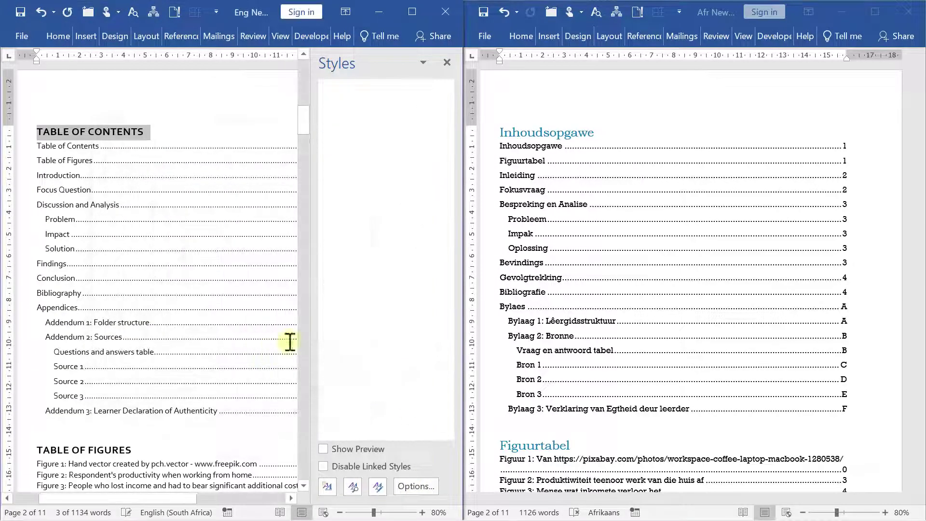
# Apply the TOC Heading style to the TABLE OF CONTENTS and TABLE OF FIGURES headings
pyautogui.moveTo(447, 138); pyautogui.dragTo(459, 207)
pyautogui.moveTo(352, 322)
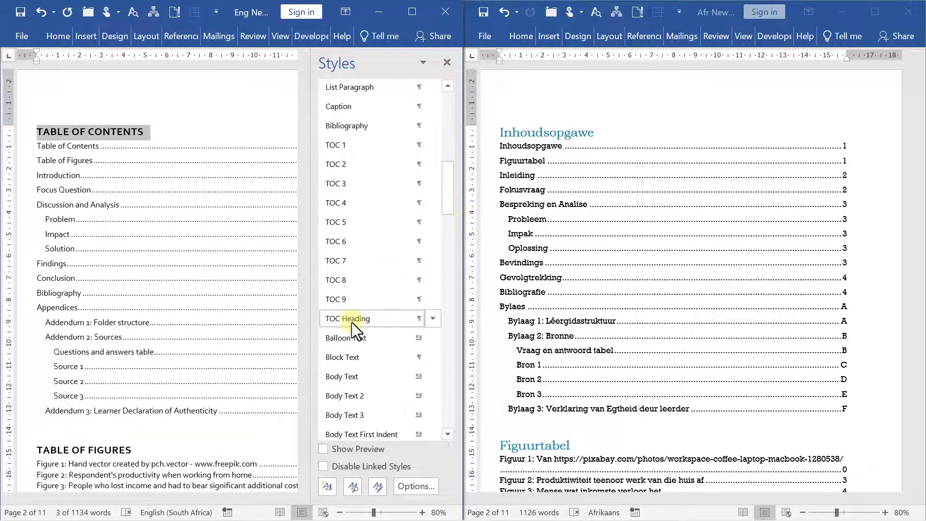
pyautogui.click(352, 322)
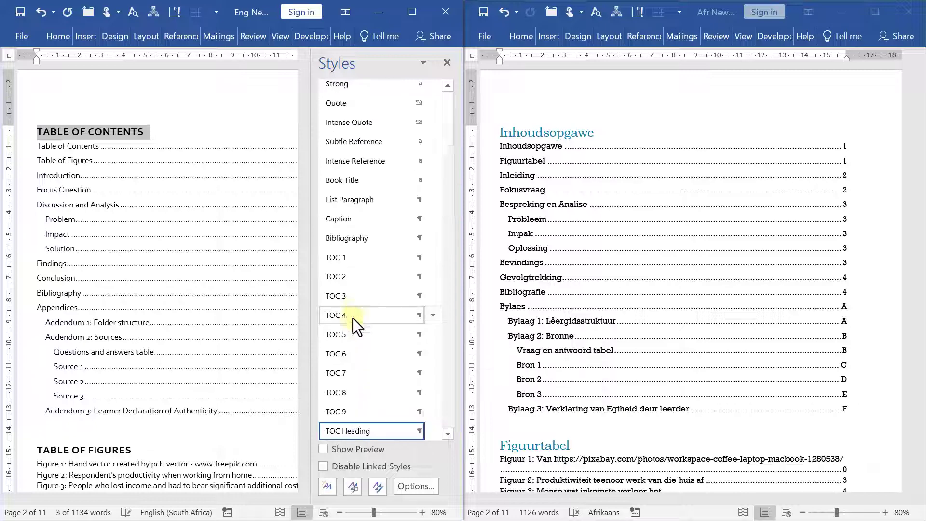
pyautogui.moveTo(140, 449); pyautogui.dragTo(34, 448)
pyautogui.scroll(-10, 424, 338)
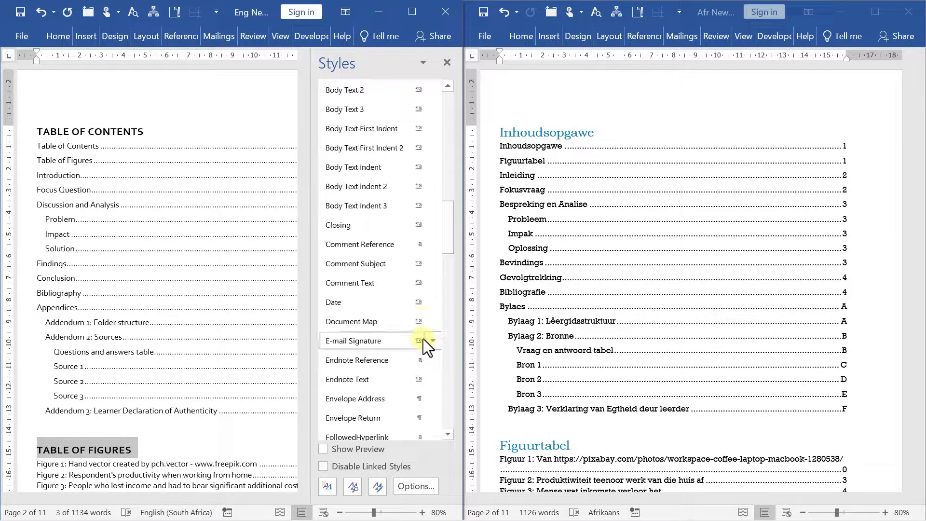
pyautogui.scroll(4, 424, 339)
pyautogui.click(358, 251)
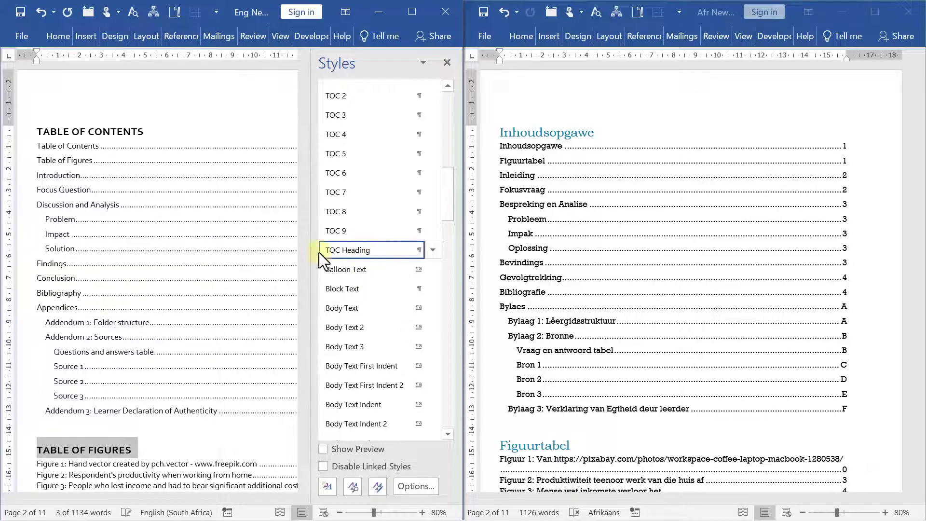
pyautogui.click(117, 194)
# Update the entire table of contents so the TOC and figures headings drop out
pyautogui.rightClick(79, 199)
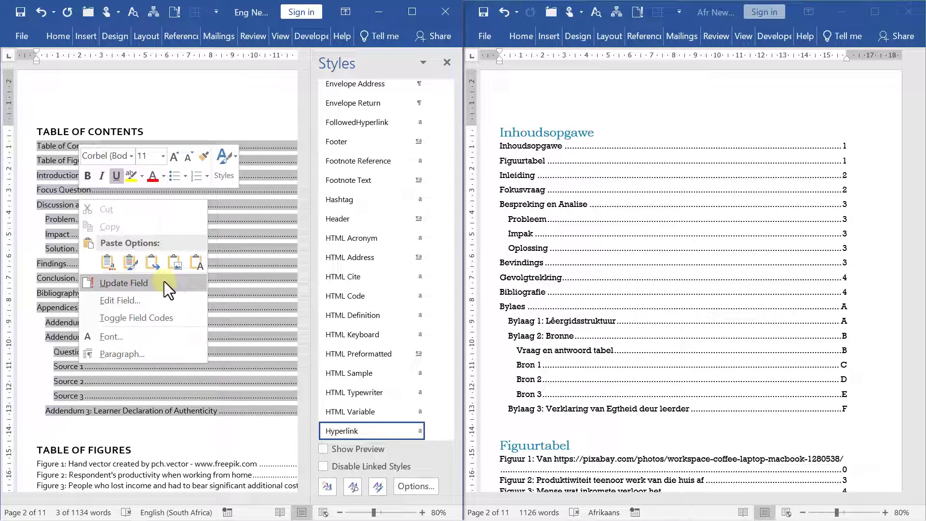
pyautogui.click(130, 283)
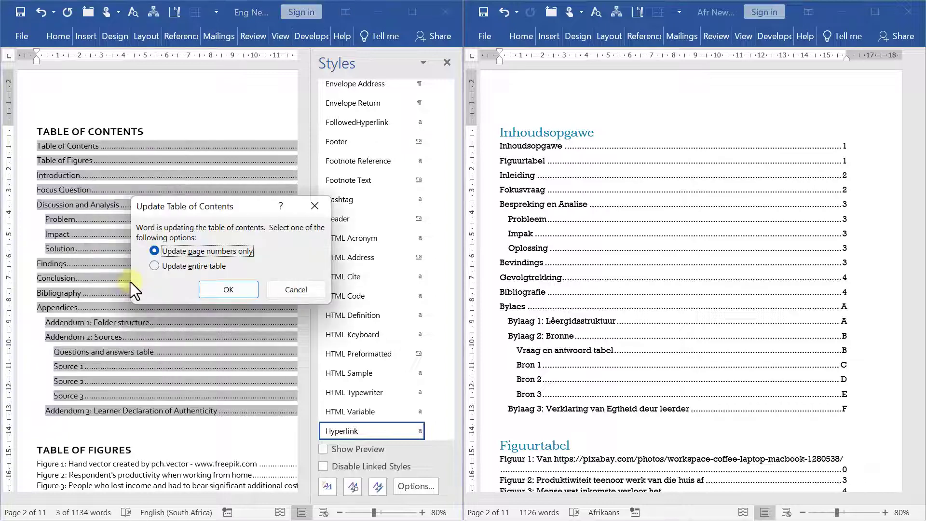
pyautogui.click(193, 268)
pyautogui.click(236, 291)
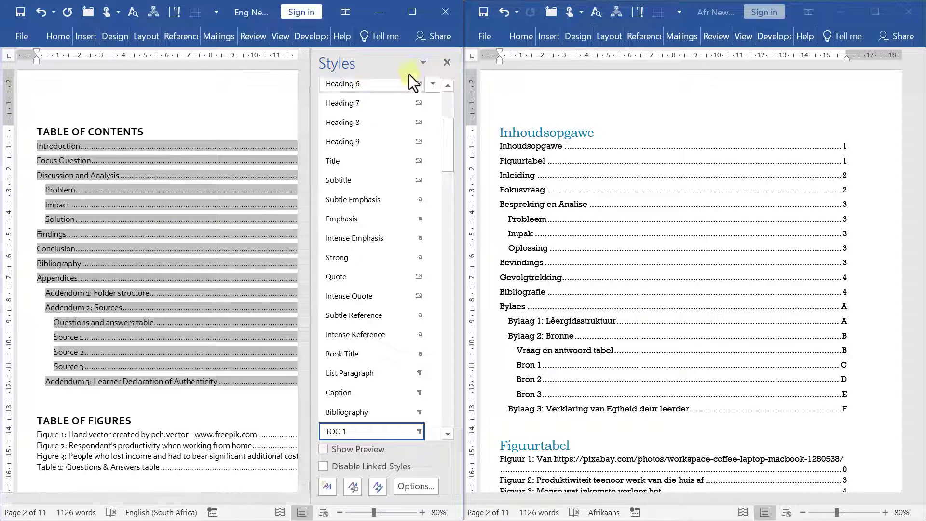
# Close the Styles pane and follow the contents entry to Addendum 3's declaration page
pyautogui.click(445, 64)
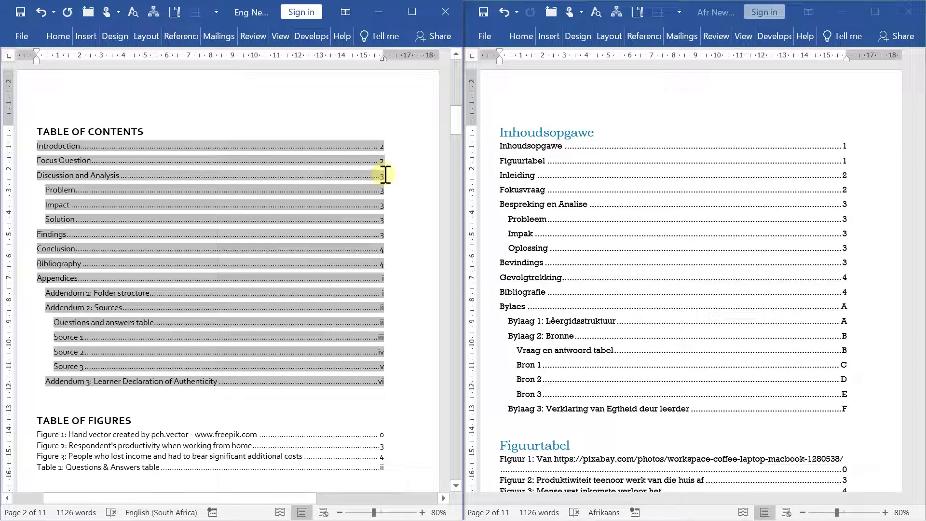
pyautogui.click(869, 303)
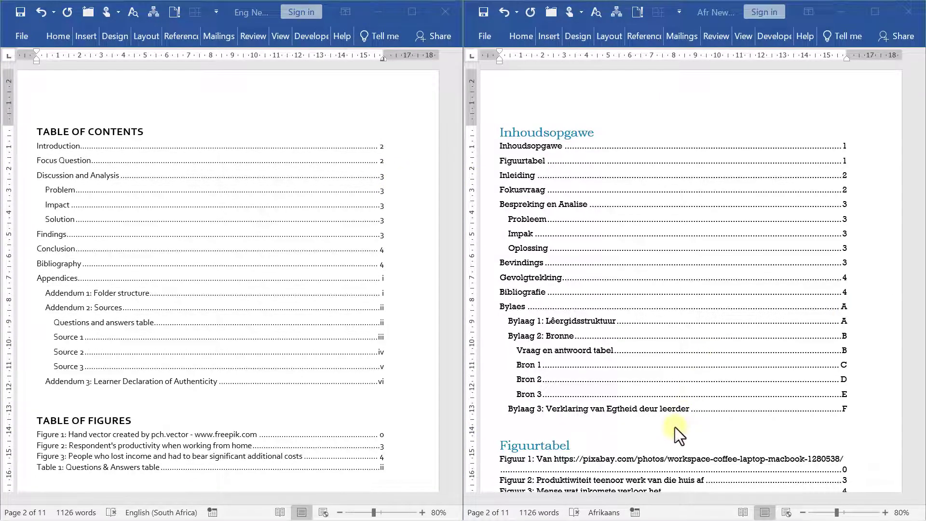
pyautogui.click(120, 377)
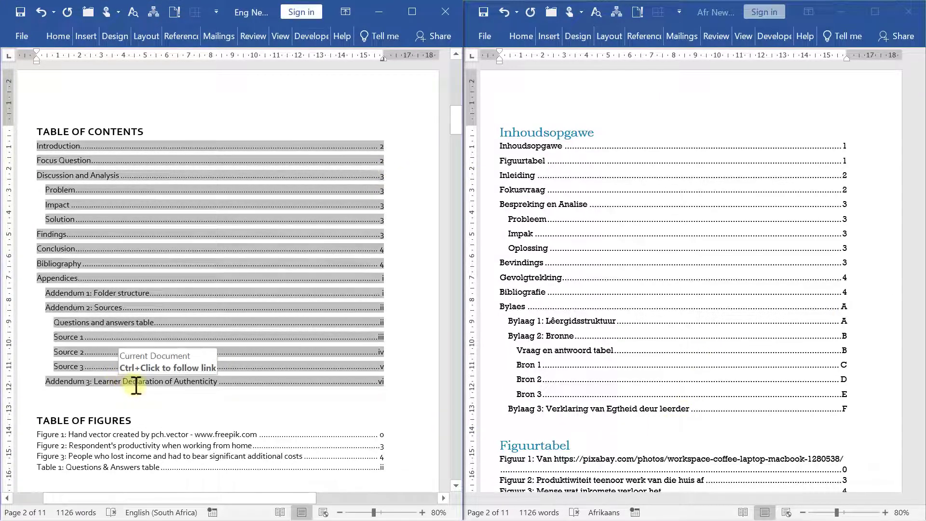
pyautogui.keyDown('ctrl'); pyautogui.click(139, 382); pyautogui.keyUp('ctrl')
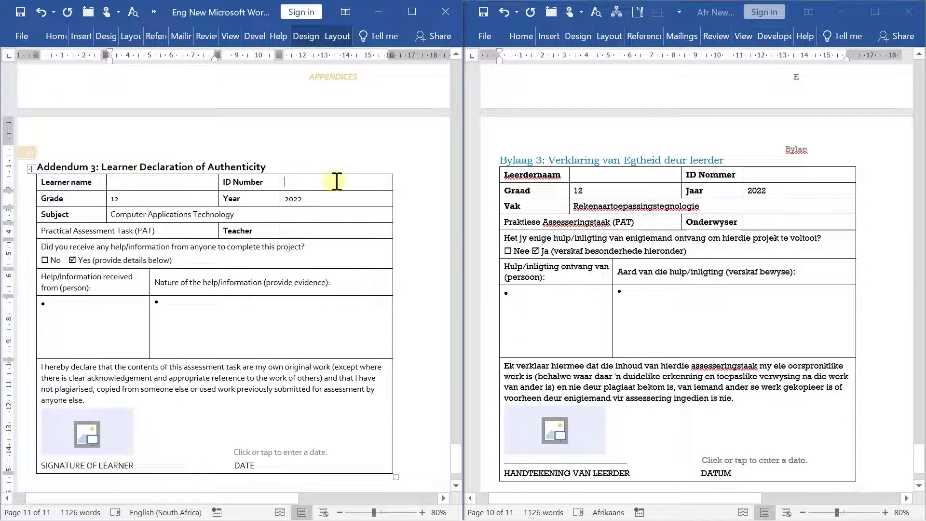
# Enter the helper's full name in the declaration's help-received cell
pyautogui.click(345, 180)
pyautogui.click(313, 231)
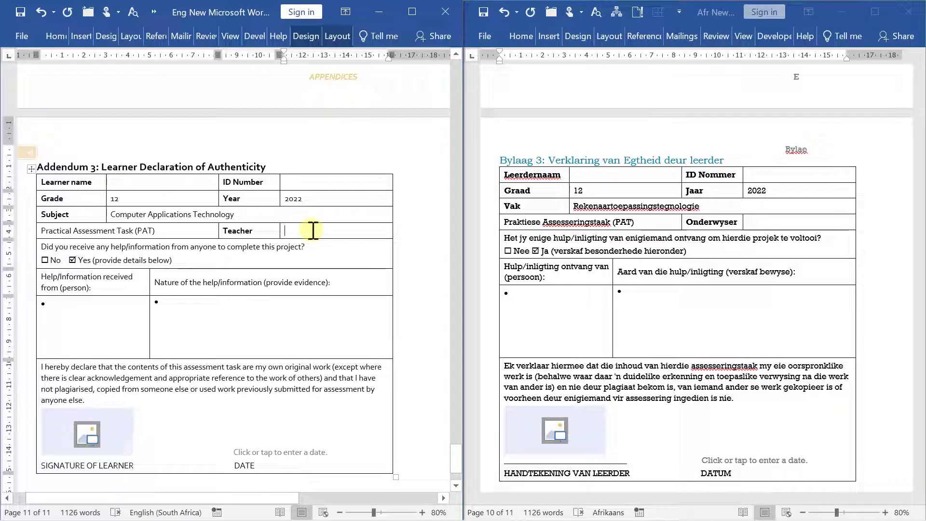
pyautogui.click(74, 311)
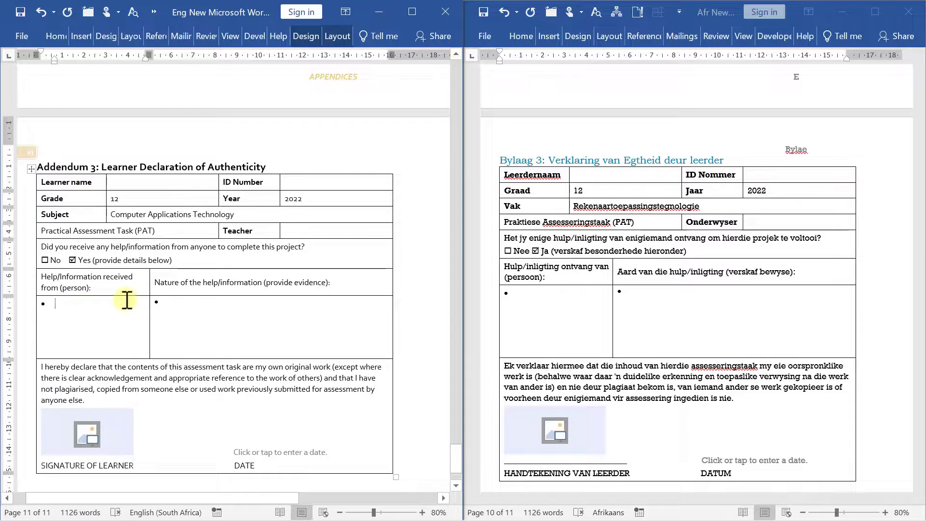
pyautogui.click(212, 304)
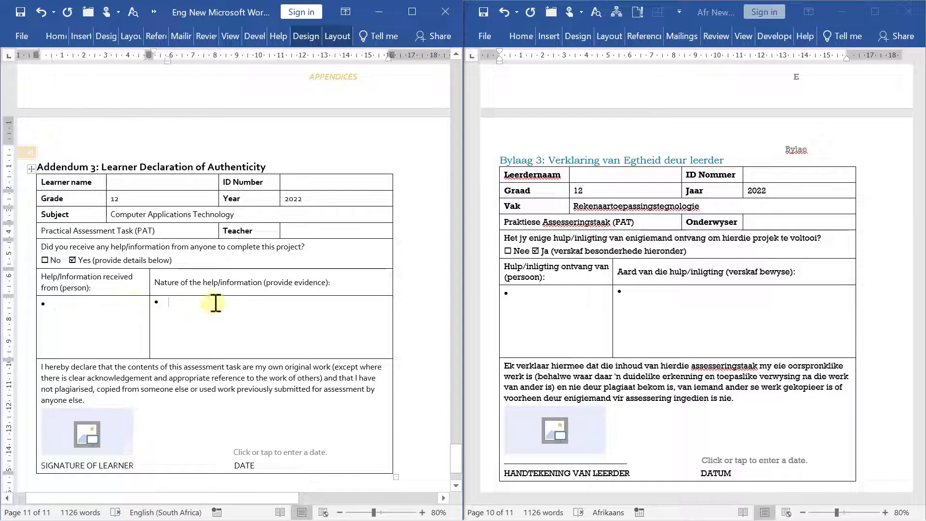
pyautogui.click(79, 304)
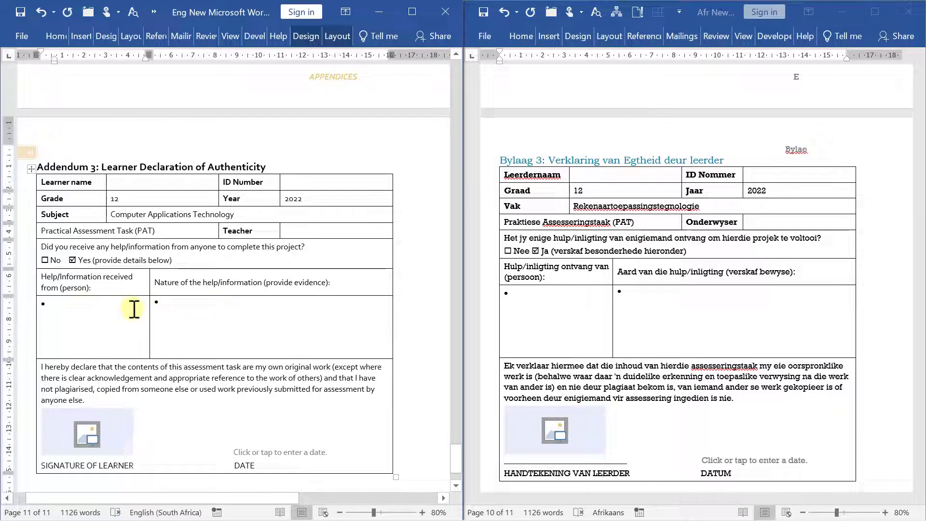
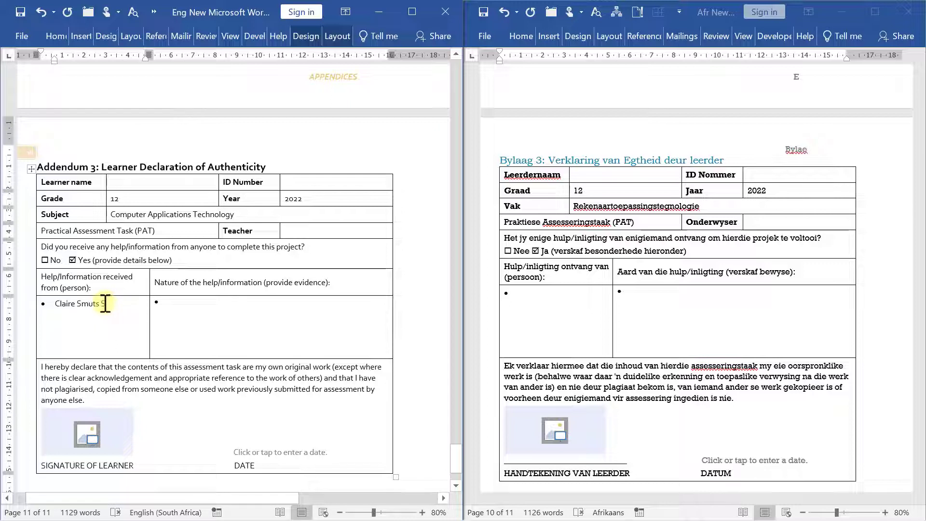
# Enter 'Video guides on Youtube' as the nature of help and select the date field
pyautogui.click(279, 312)
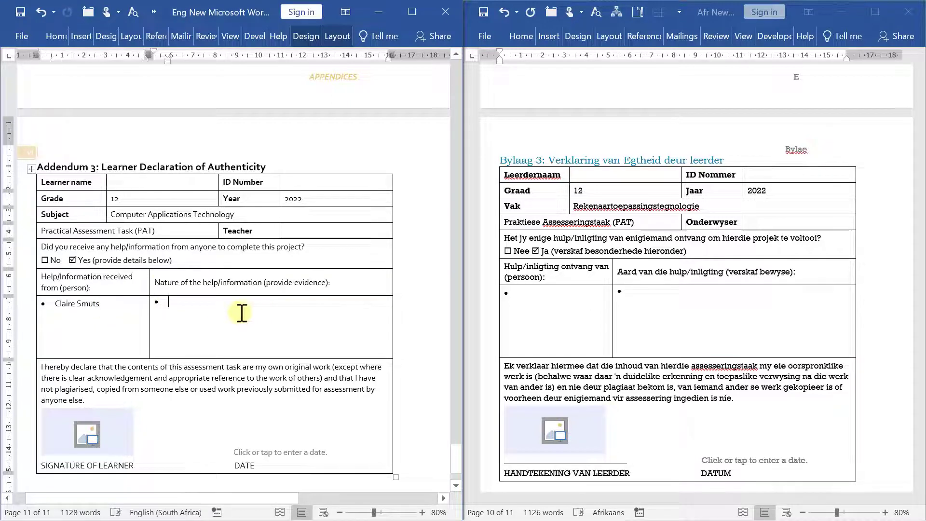
pyautogui.write('Video guides on Youtube')
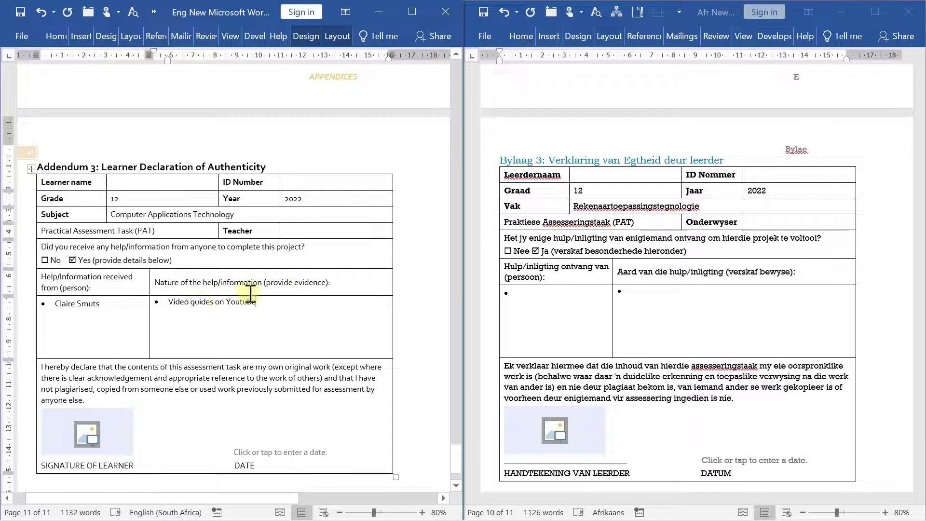
pyautogui.click(261, 449)
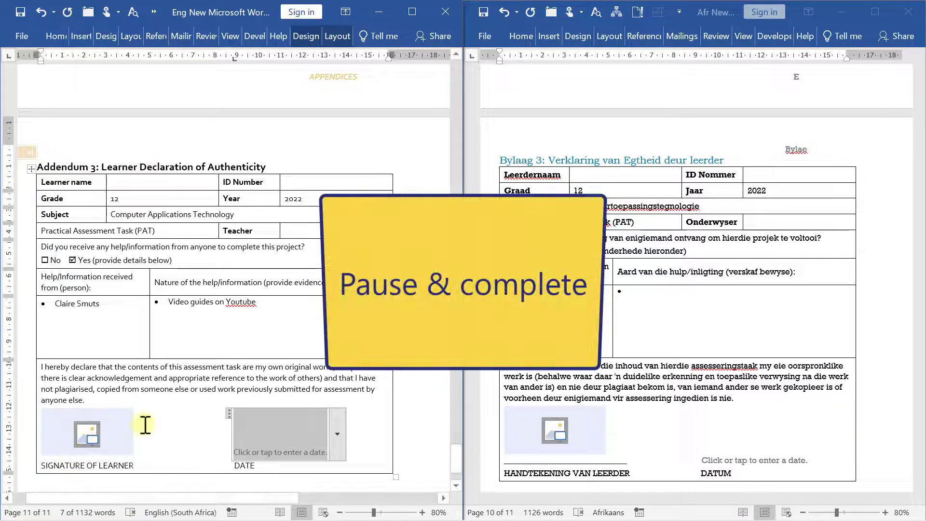
pyautogui.scroll(-3, 146, 424)
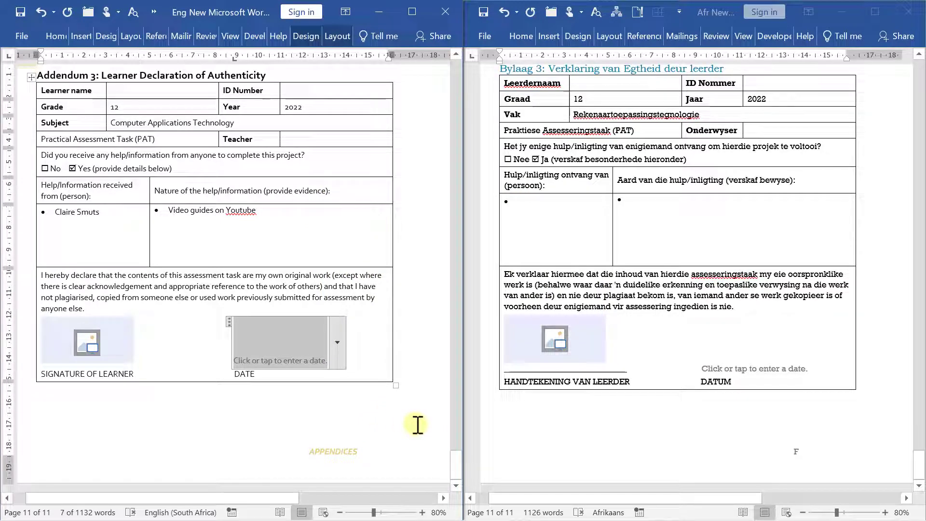
pyautogui.moveTo(311, 511)
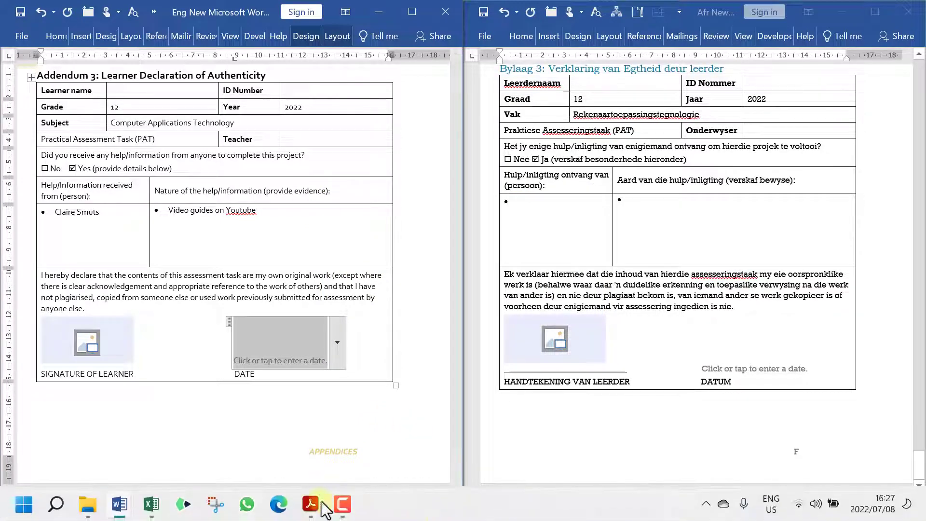
# Bring the Excel rubric forward and scroll Phase 3 to the Total Mark for Report of 48
pyautogui.click(156, 511)
pyautogui.scroll(9, 328, 347)
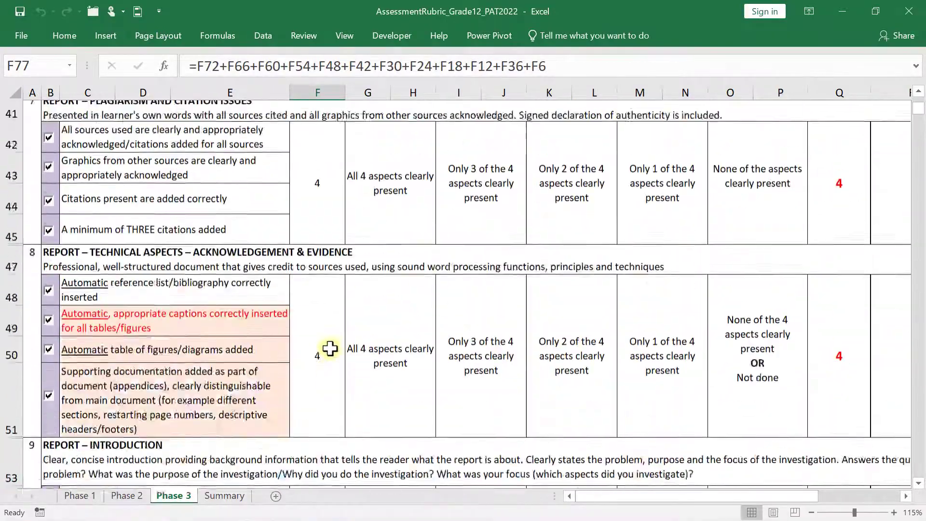
pyautogui.scroll(10, 330, 349)
pyautogui.scroll(-11, 330, 349)
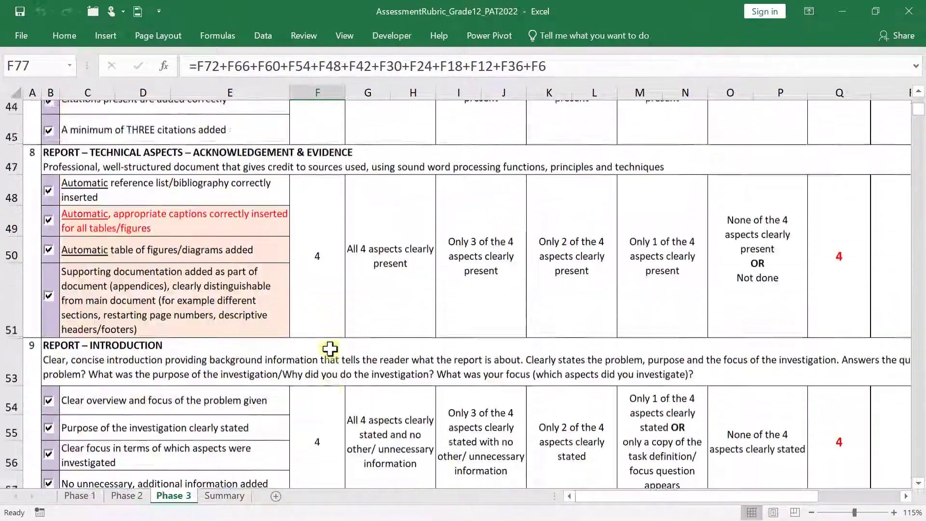
pyautogui.scroll(-8, 330, 349)
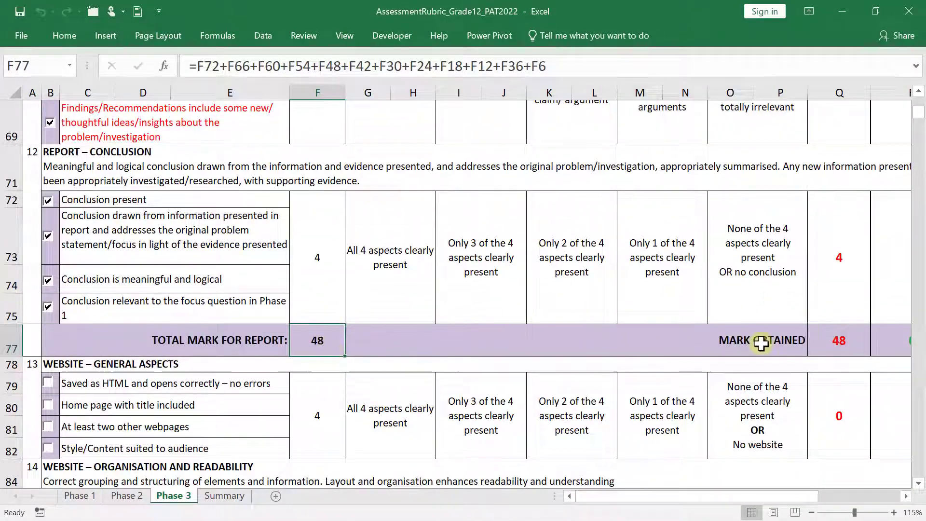